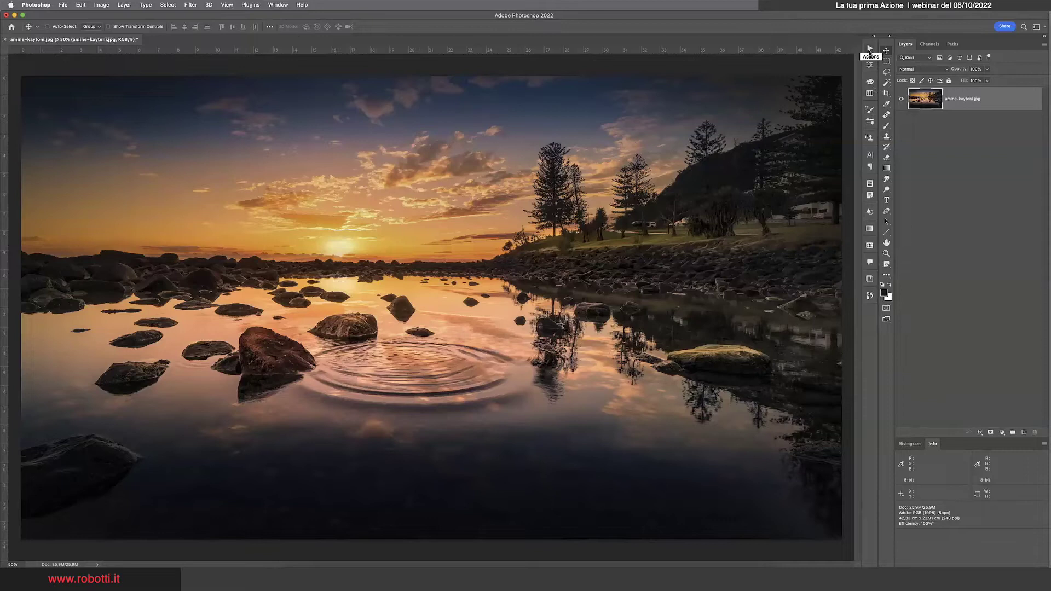
Browse the Default Actions set, peek at Sepia Toning (layer)'s steps, then hide the Actions panel.
click(226, 5)
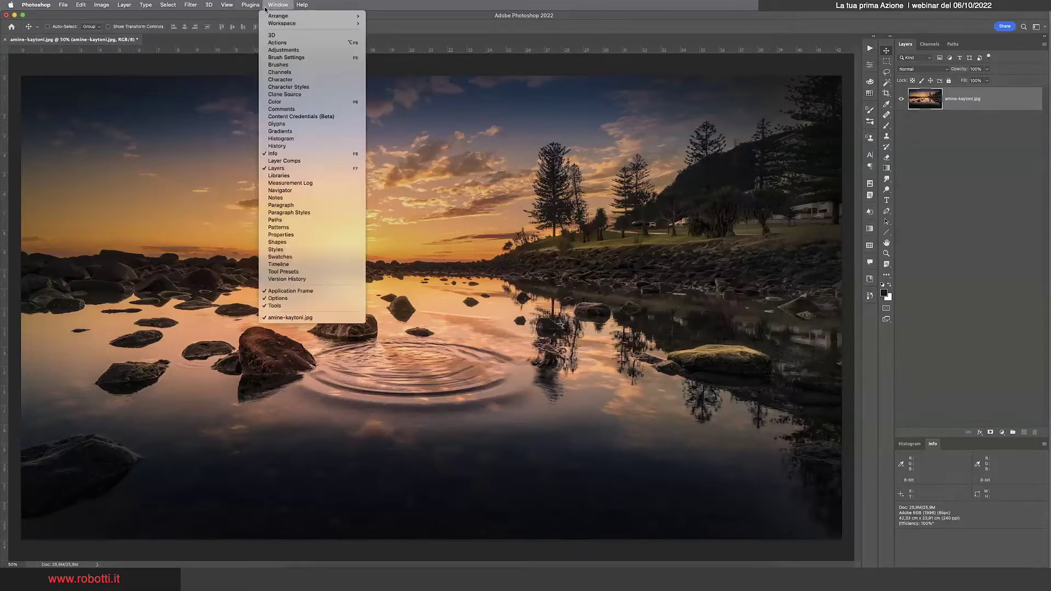
click(280, 45)
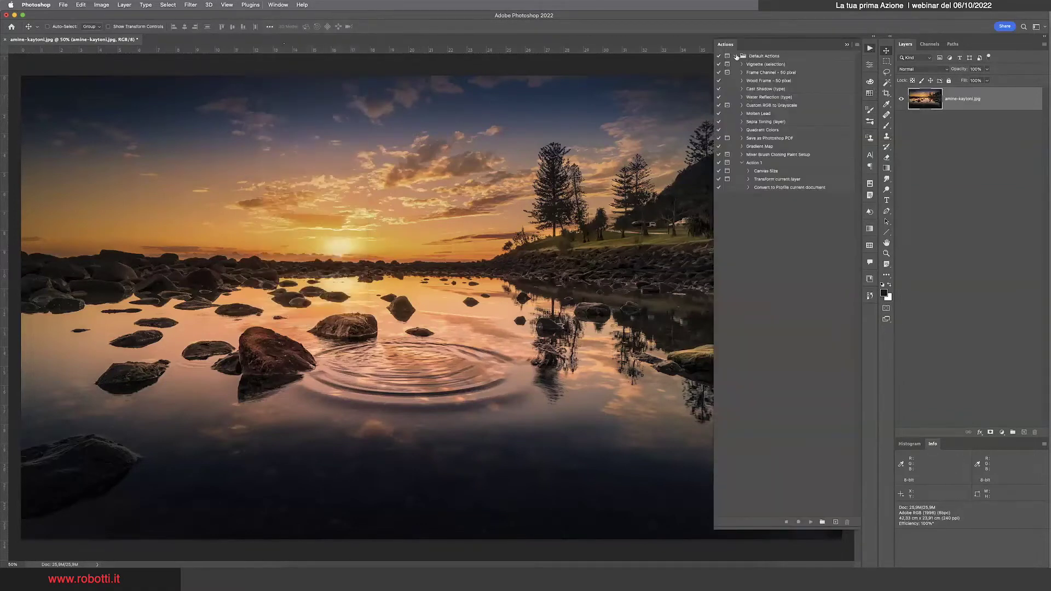
click(735, 56)
click(734, 56)
click(742, 122)
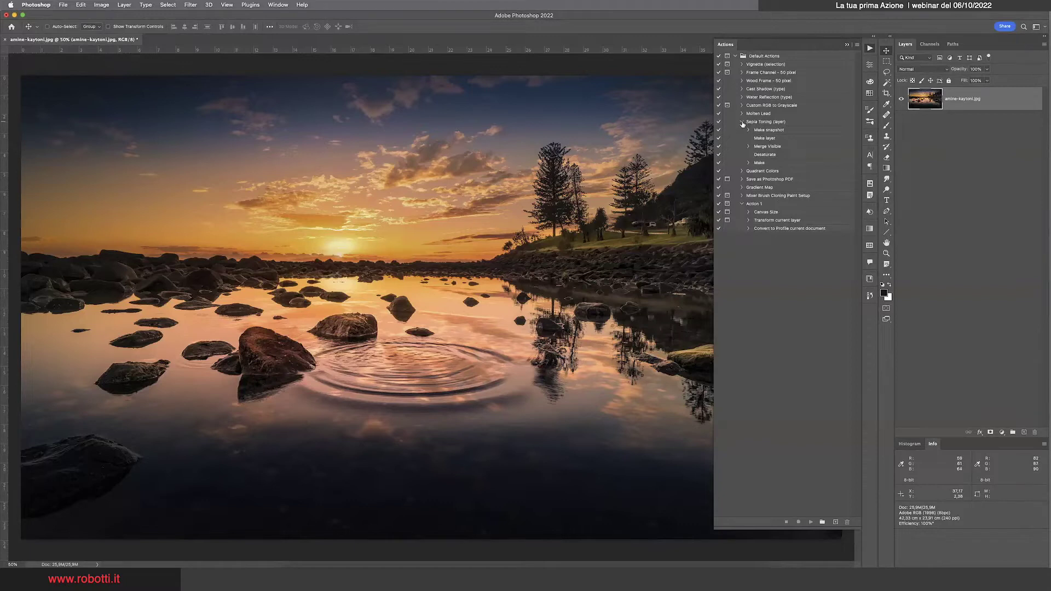
click(742, 122)
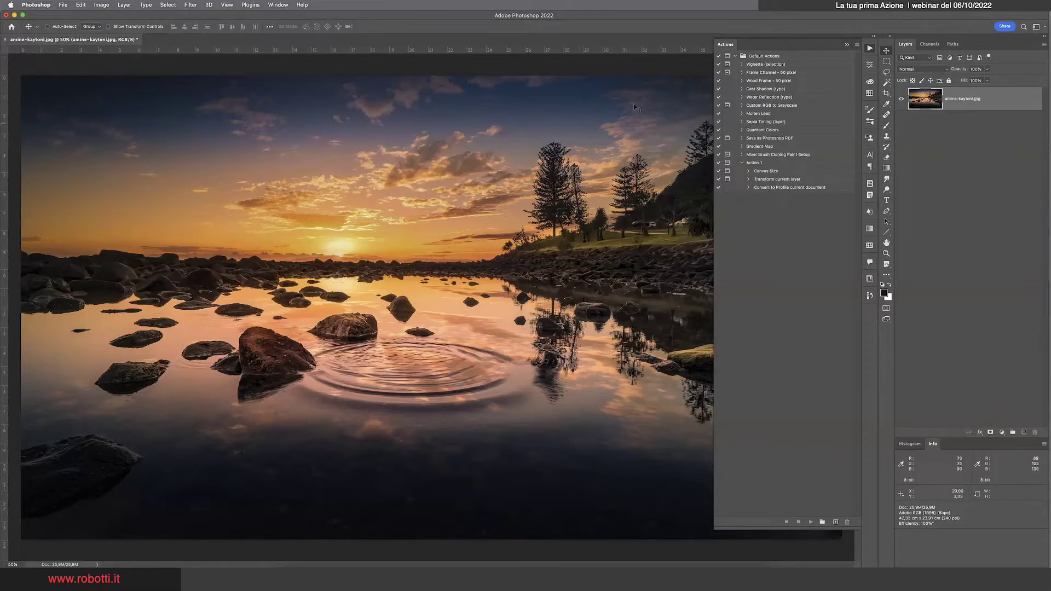
click(736, 56)
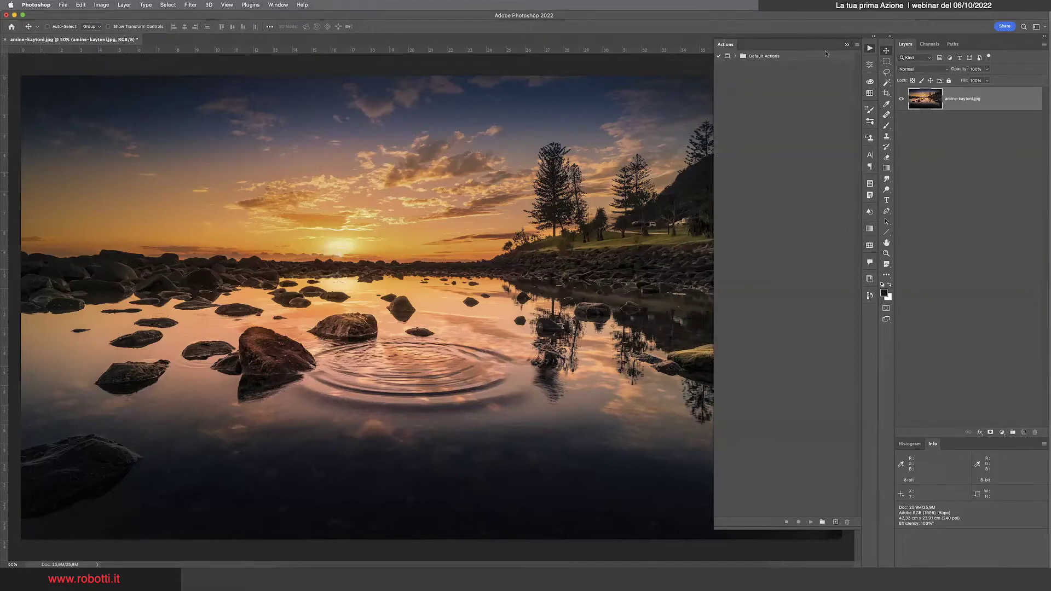
click(736, 56)
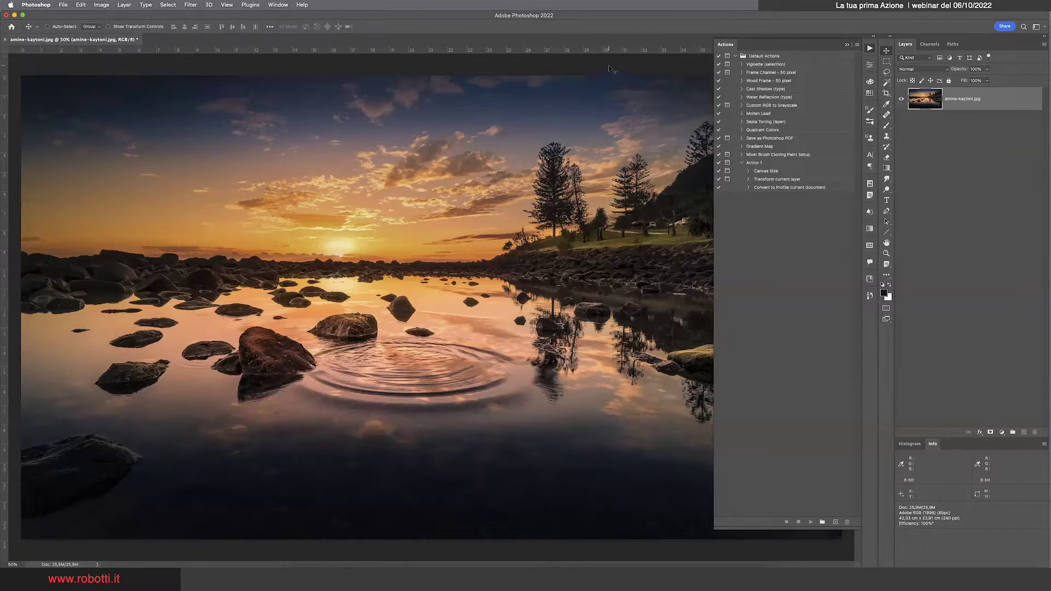
click(870, 49)
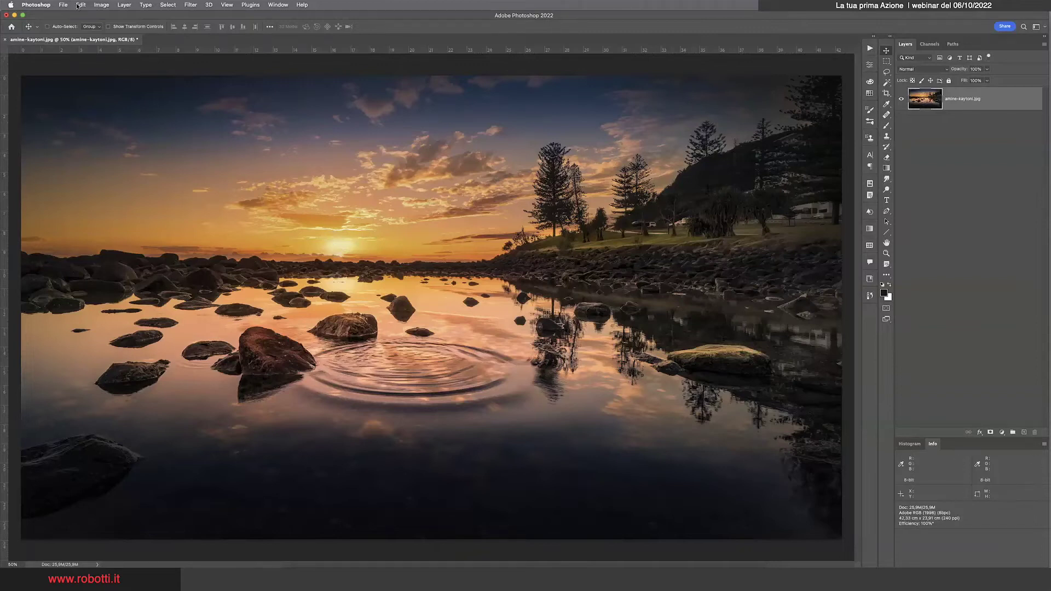
Inspect the Image Size values in centimeters, then close the dialog without changes.
click(100, 5)
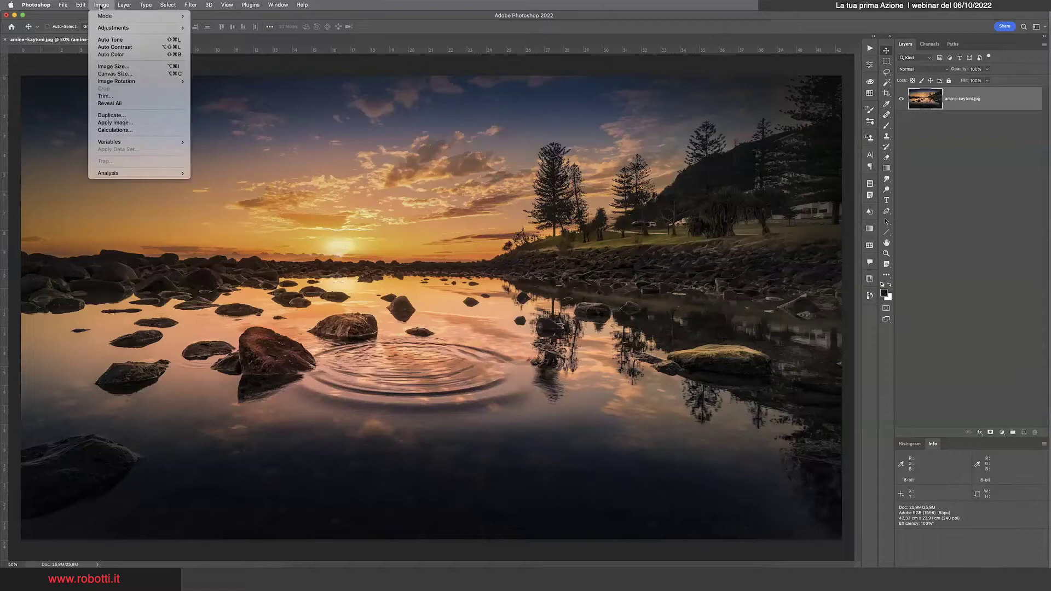
click(119, 66)
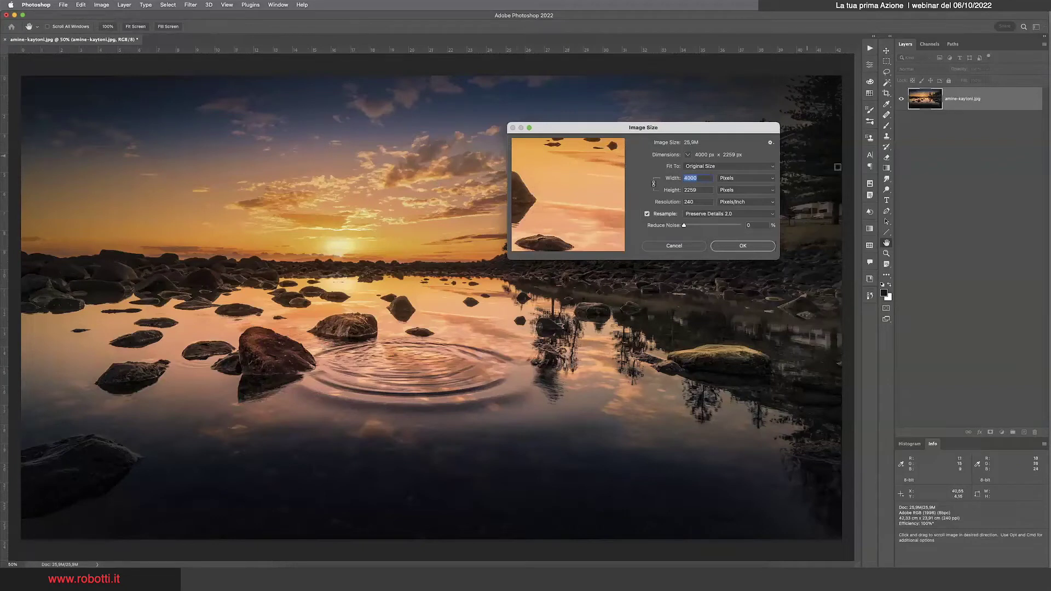
double_click(693, 201)
double_click(693, 178)
double_click(692, 190)
click(730, 179)
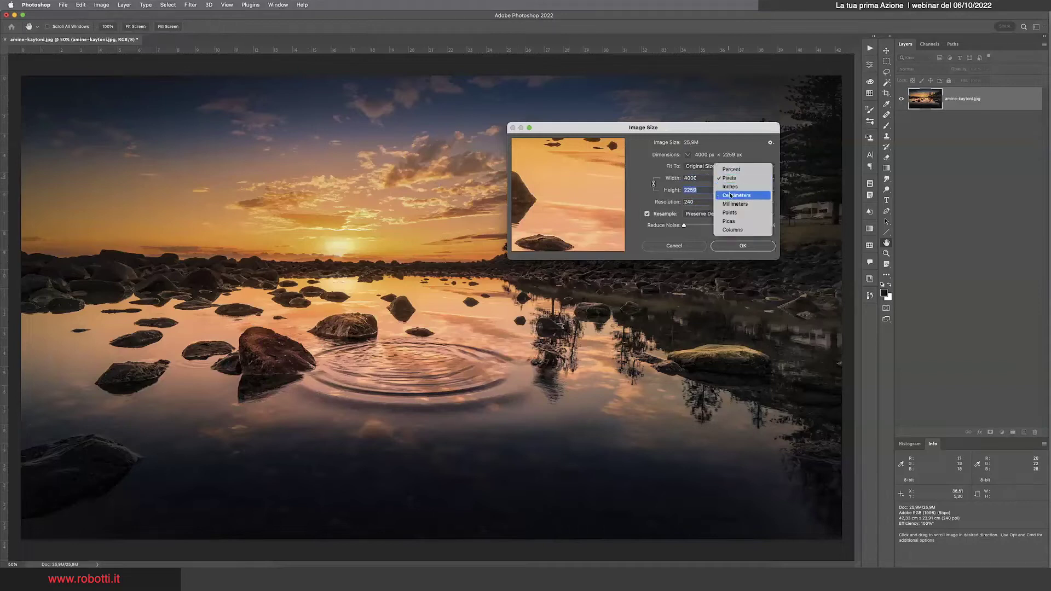
click(730, 195)
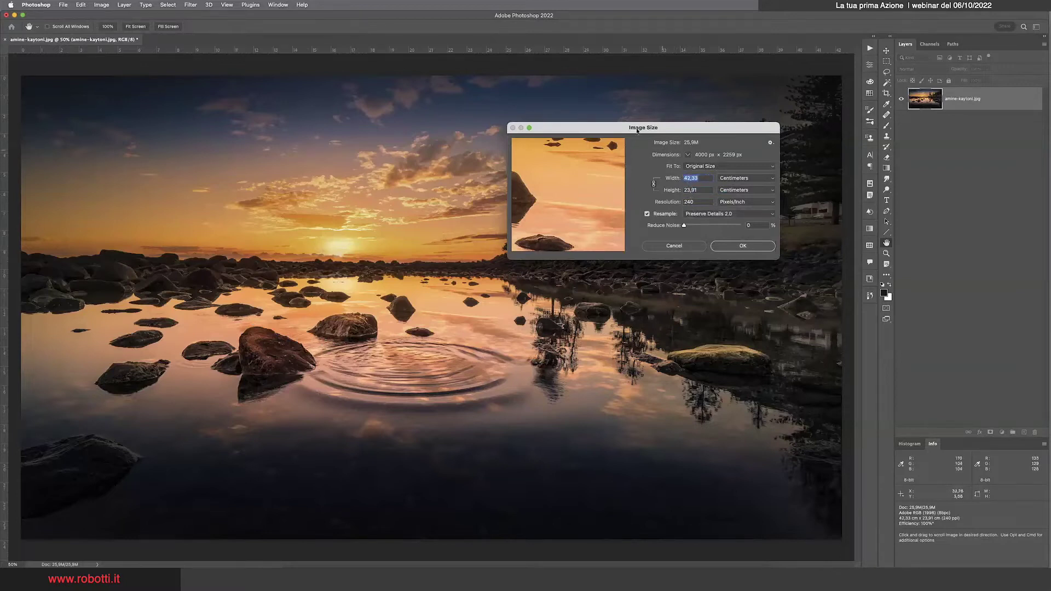
mouse_move(637, 128)
mouse_down()
mouse_move(580, 120)
mouse_move(582, 110)
mouse_up()
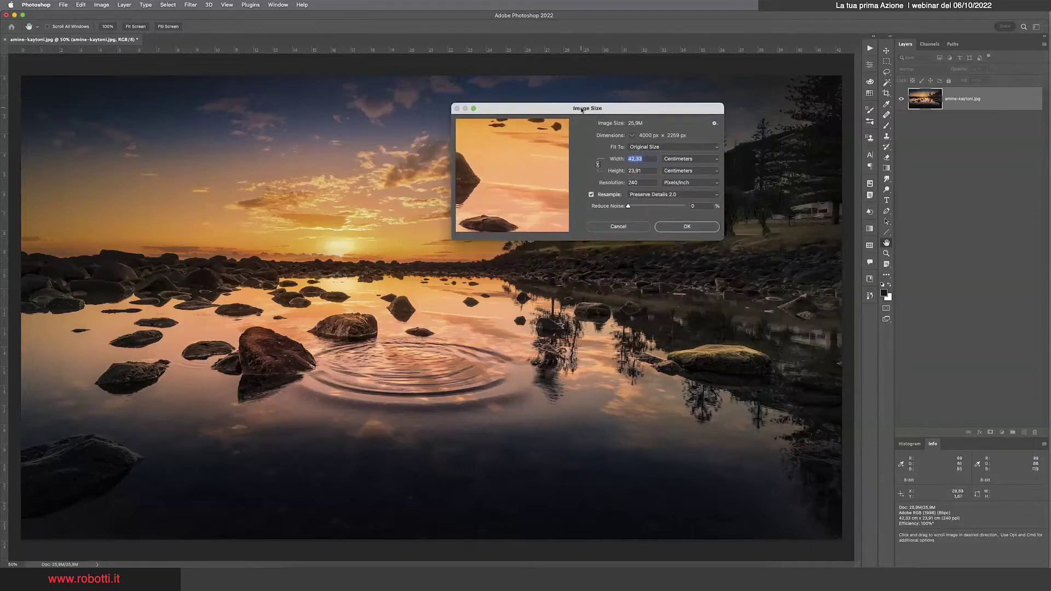
click(616, 227)
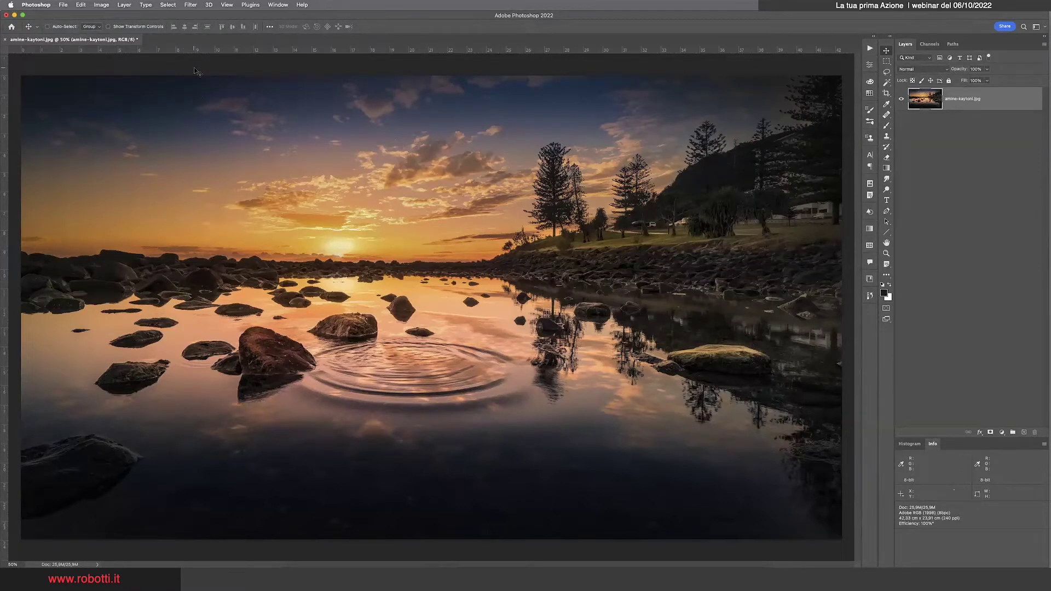
Set the canvas size to 30 × 20 cm with a centre anchor.
click(101, 7)
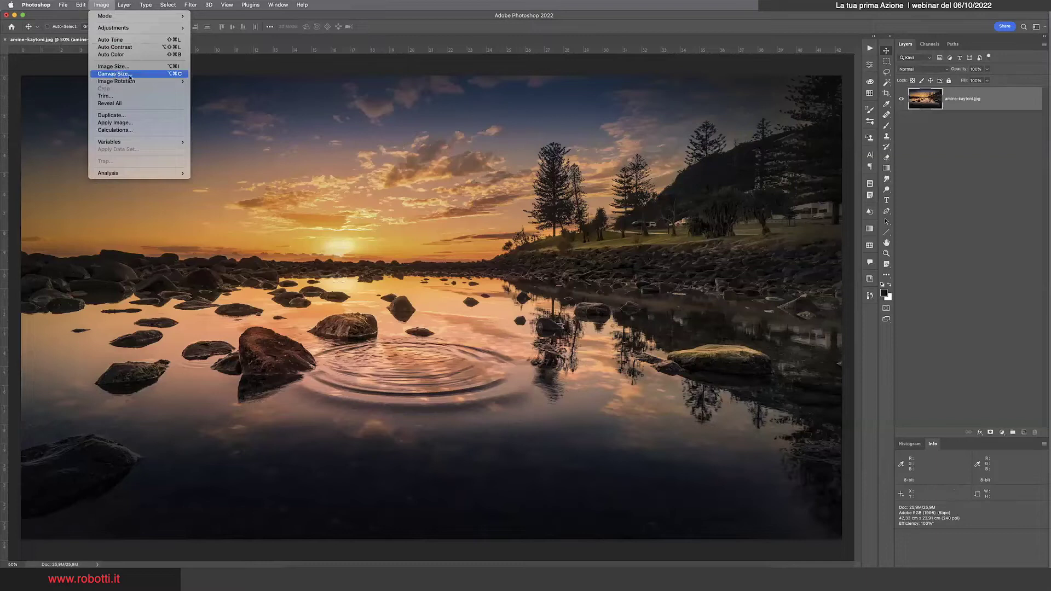
click(130, 77)
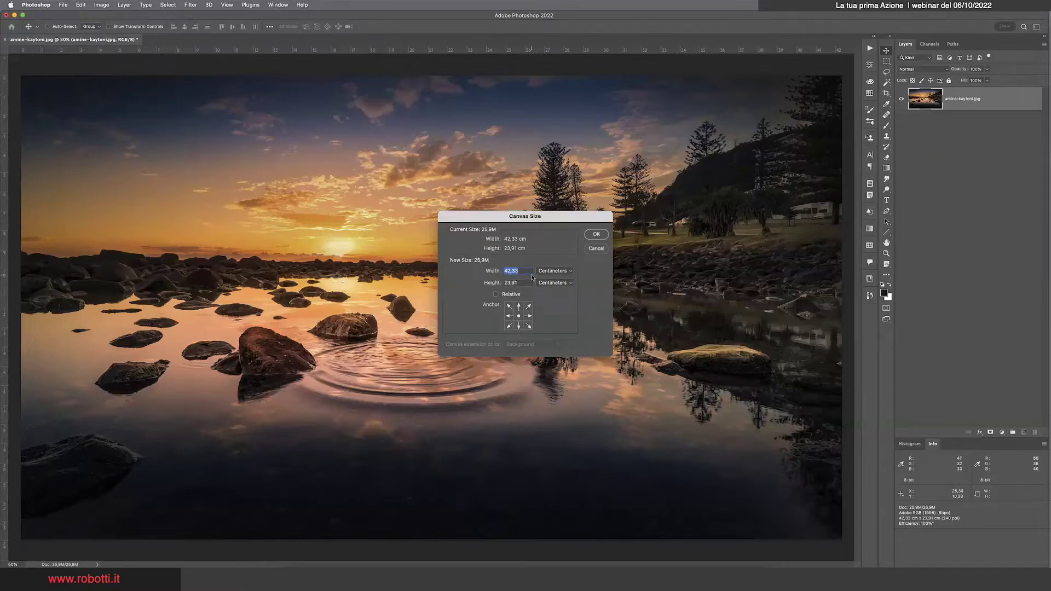
text(30)
key(Tab)
text(20)
click(596, 237)
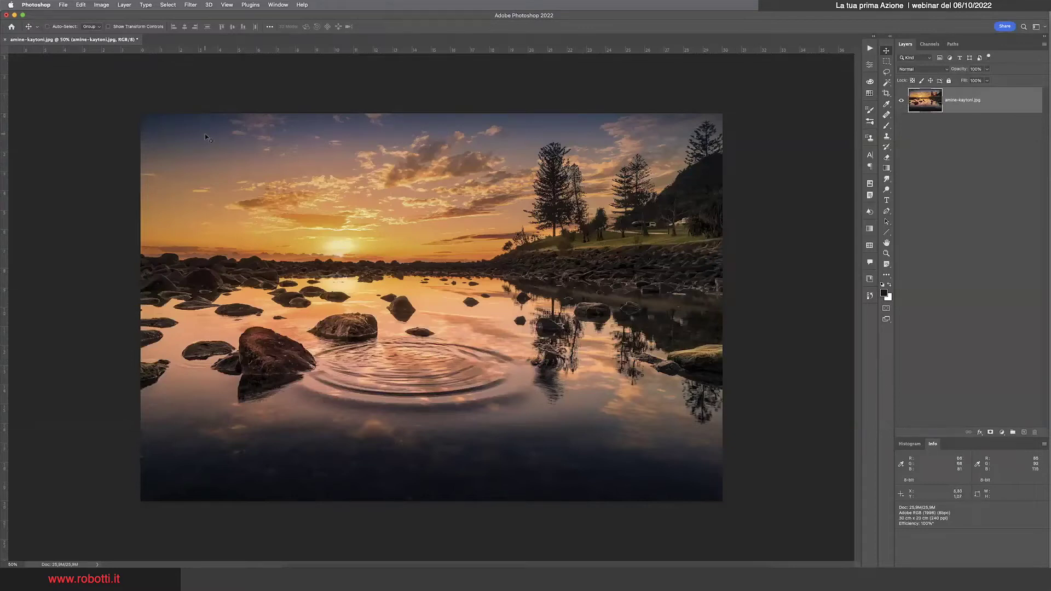
Free-transform the photo, scaling and moving it until it covers the 30 × 20 cm canvas.
key(ctrl+t)
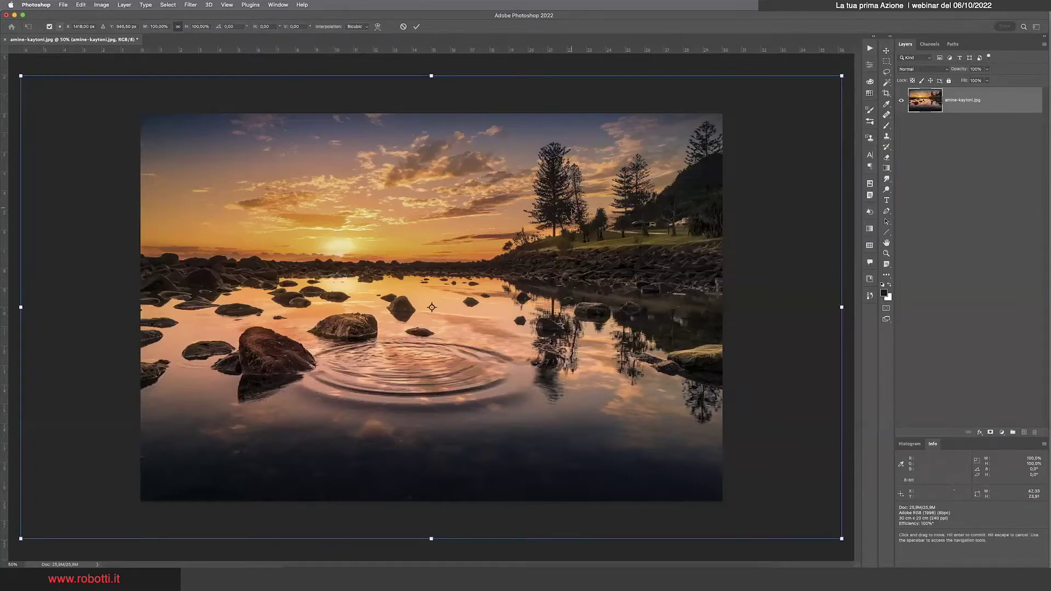
mouse_move(455, 275)
mouse_down()
mouse_move(456, 296)
mouse_move(442, 298)
mouse_move(417, 343)
mouse_move(422, 278)
mouse_move(411, 272)
mouse_up()
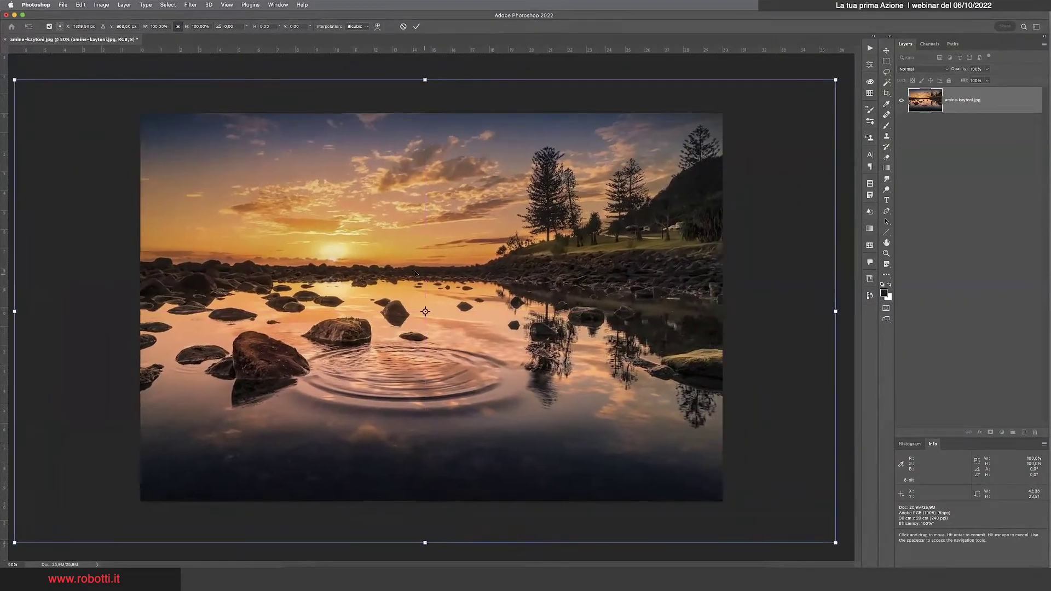
mouse_move(829, 75)
mouse_down()
mouse_move(758, 123)
mouse_move(770, 117)
mouse_up()
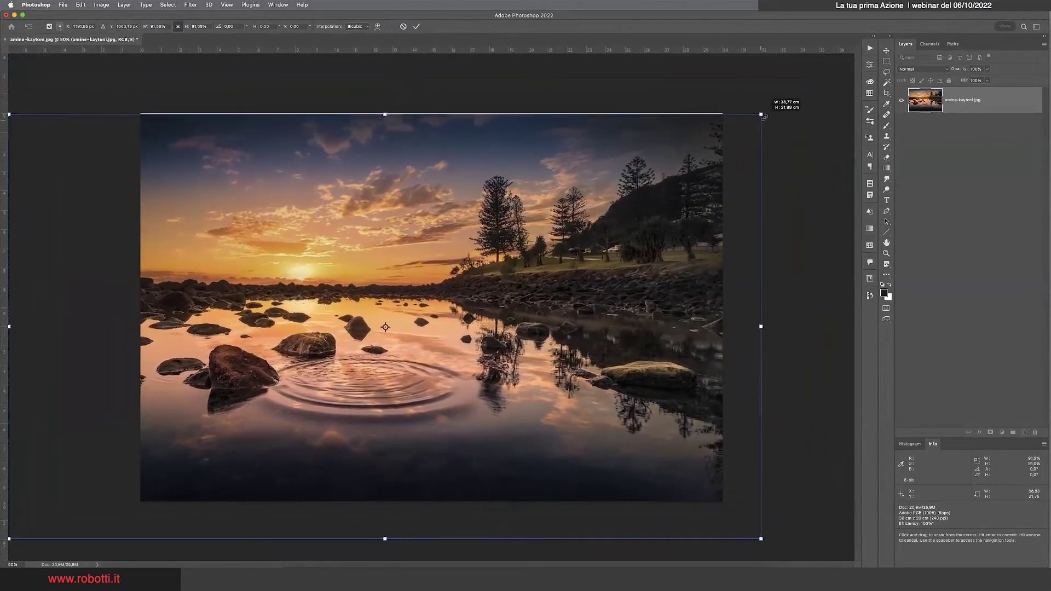
mouse_move(764, 539)
mouse_down()
mouse_move(640, 428)
mouse_move(612, 452)
mouse_up()
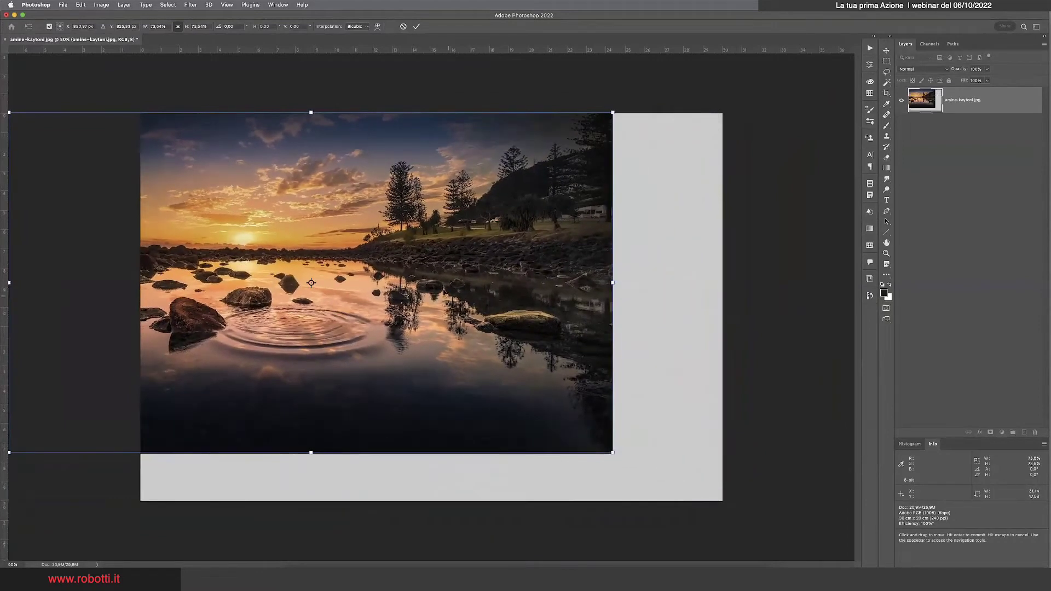
drag(443, 289, 574, 313)
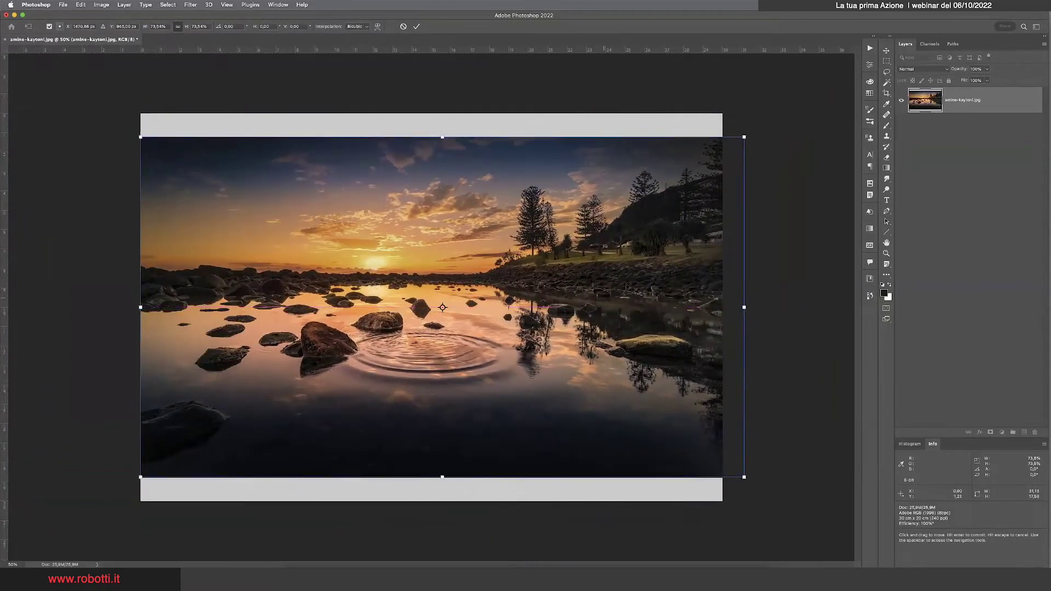
drag(743, 136, 723, 148)
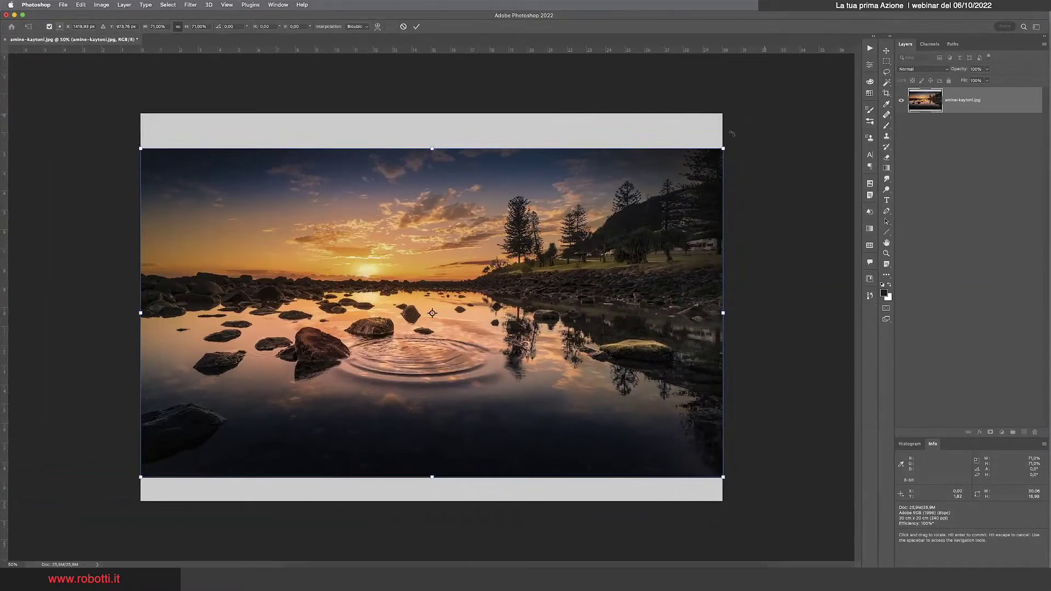
drag(723, 148, 854, 72)
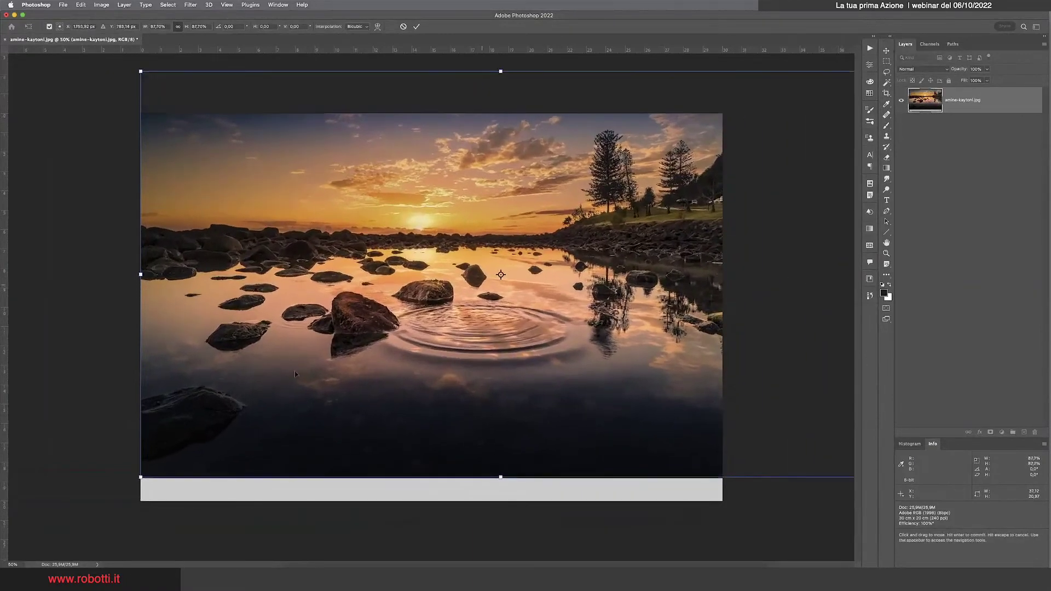
drag(756, 521, 632, 494)
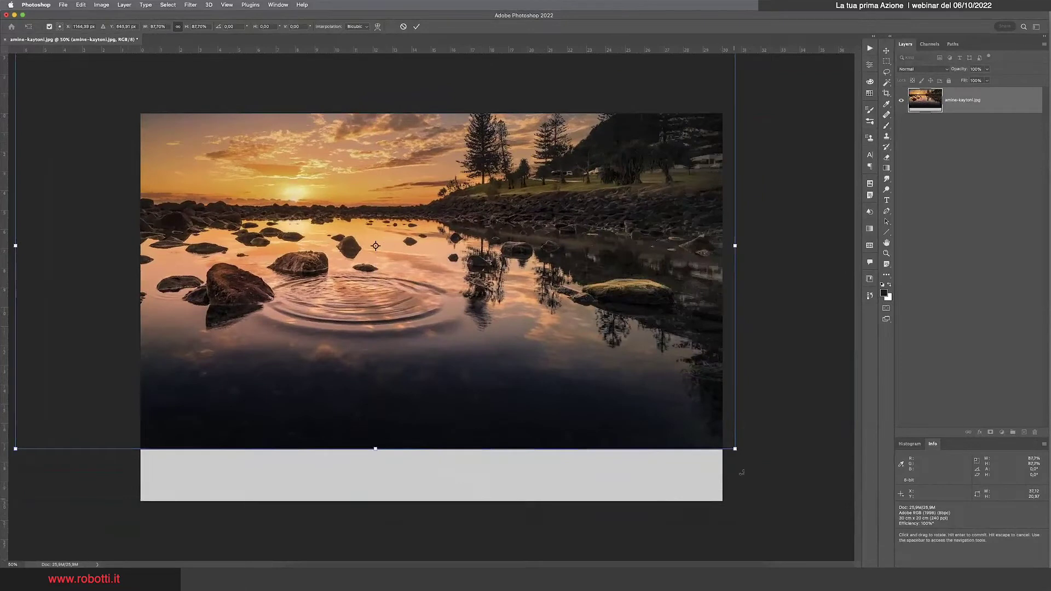
drag(735, 449, 855, 517)
mouse_move(431, 346)
mouse_down()
mouse_move(441, 410)
mouse_move(445, 396)
mouse_move(415, 405)
mouse_move(431, 404)
mouse_up()
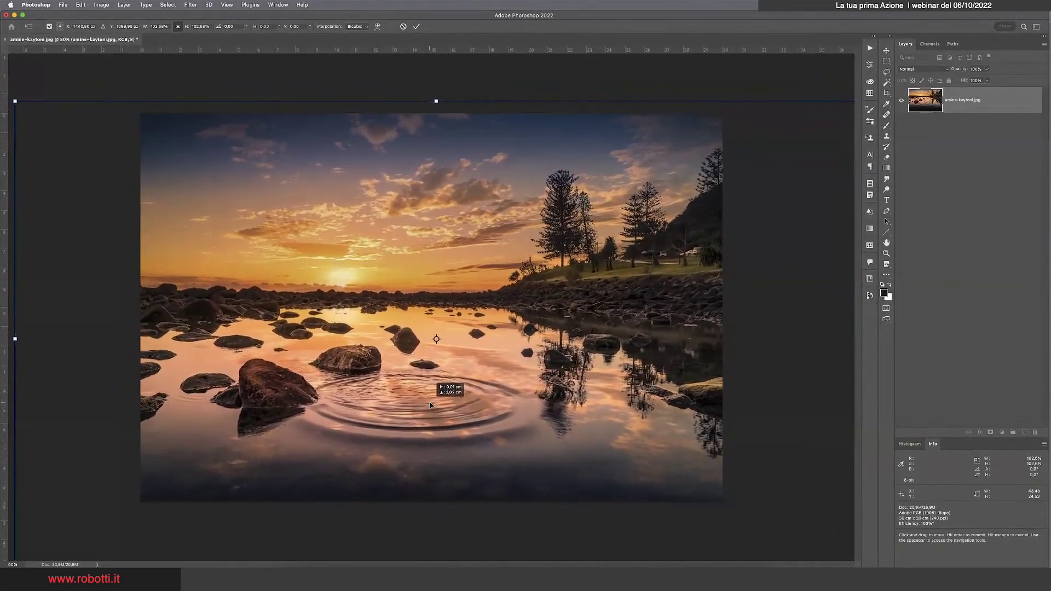
drag(431, 404, 430, 404)
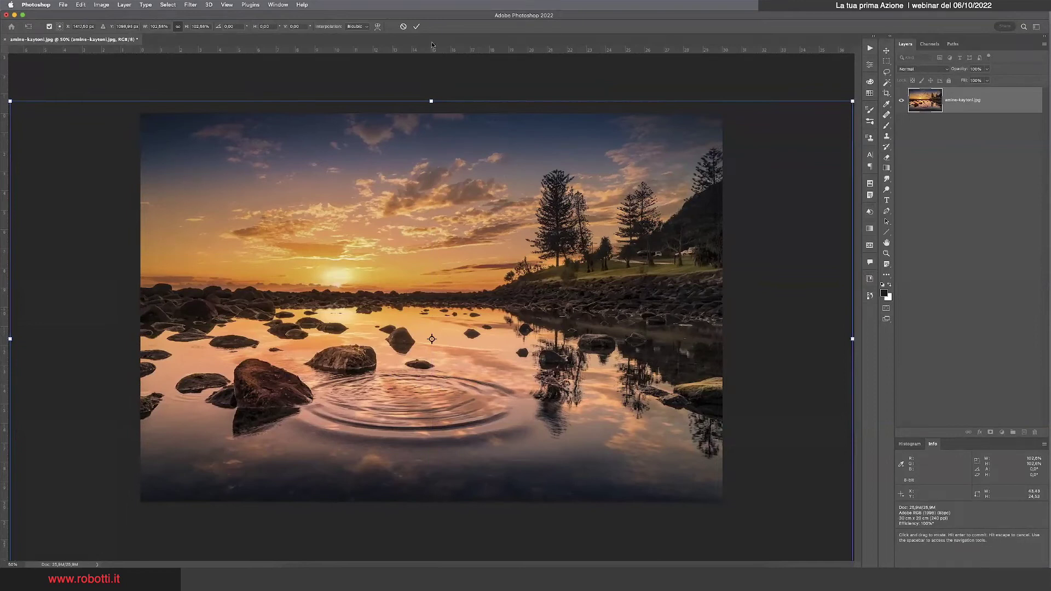
click(416, 26)
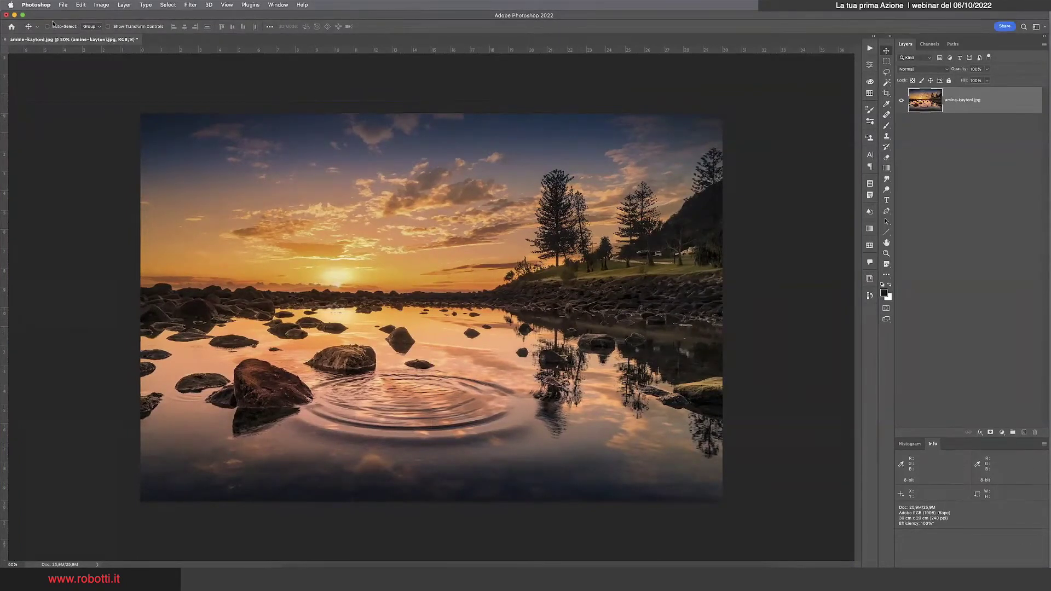
Free-transform the photo down to about 87% and nudge it into place.
click(81, 5)
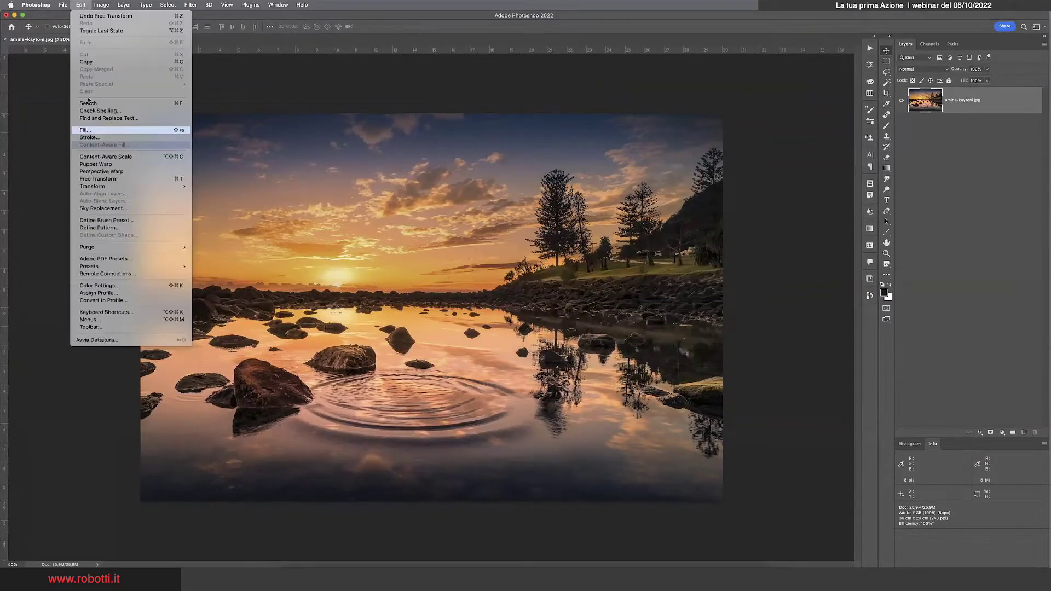
click(104, 179)
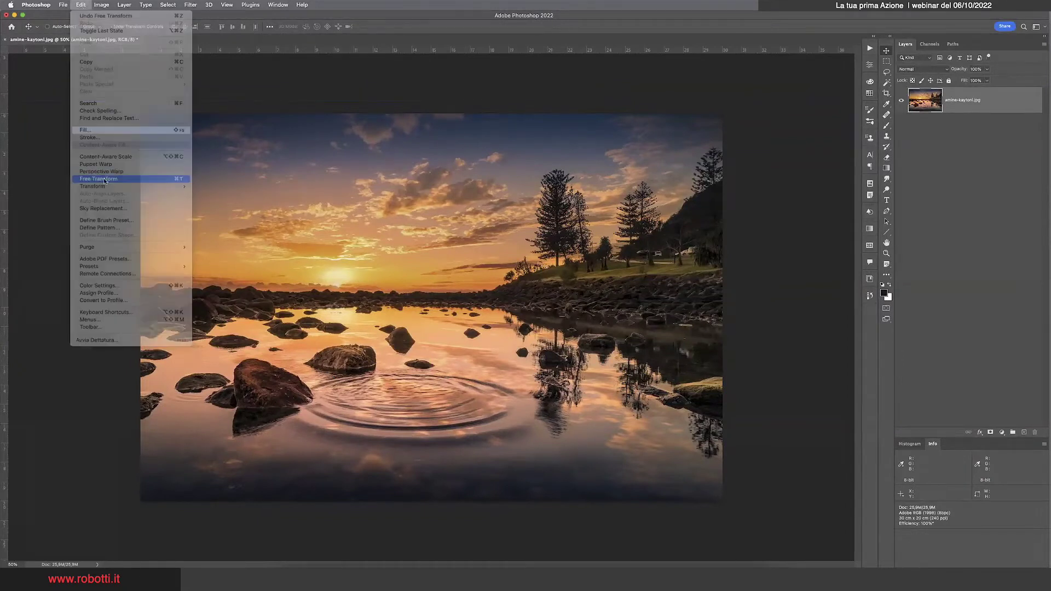
drag(10, 102, 26, 111)
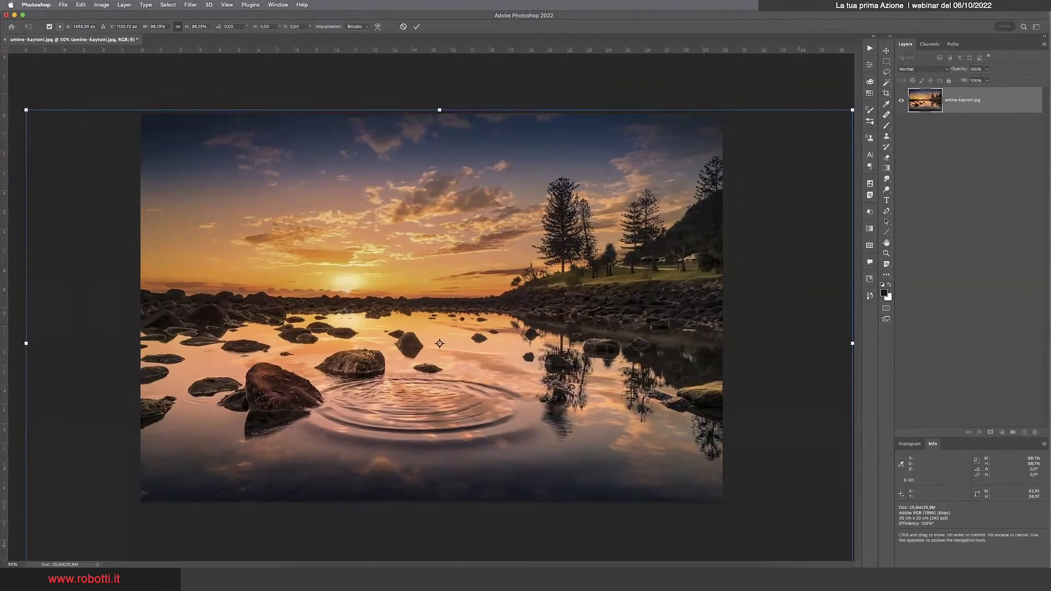
key(super+minus)
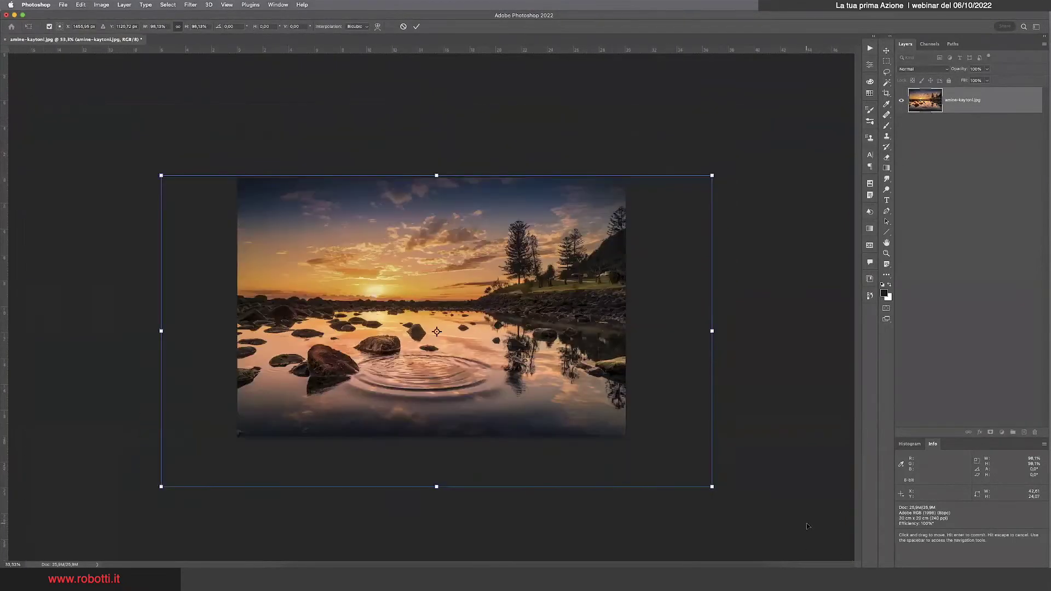
drag(710, 485, 633, 440)
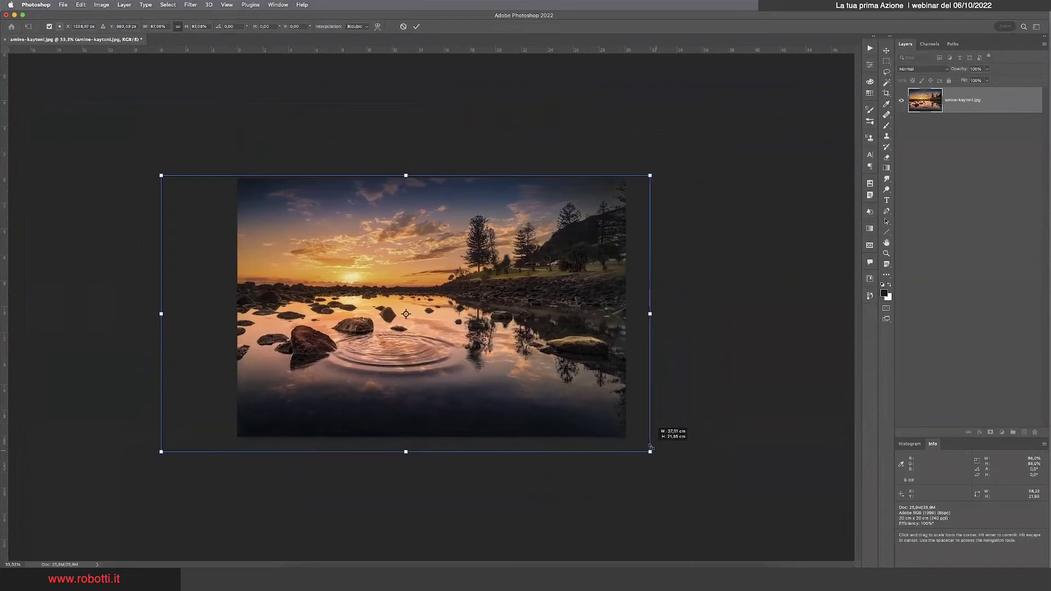
drag(516, 345, 532, 347)
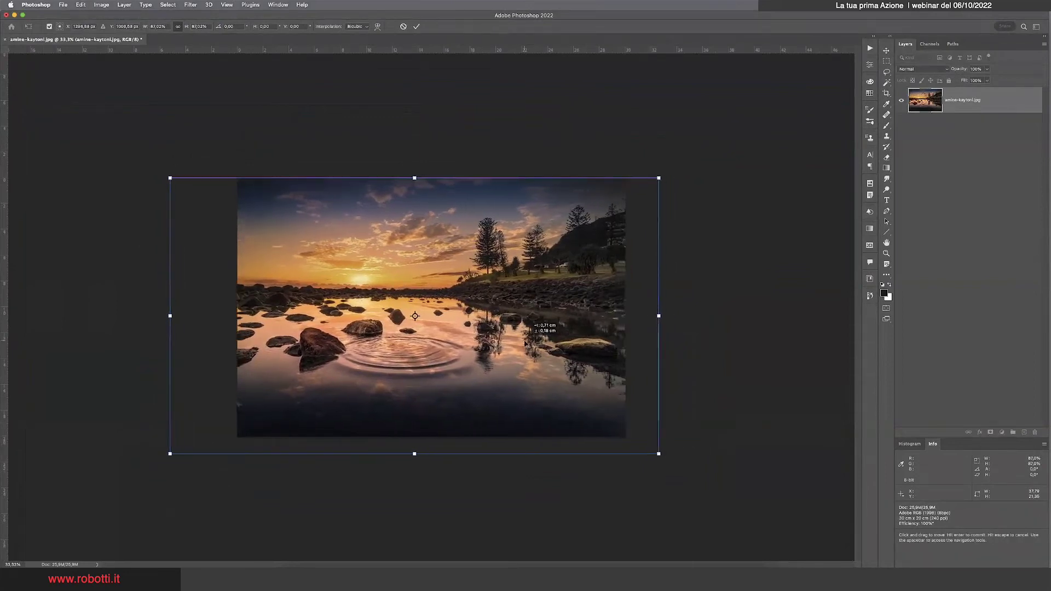
drag(498, 278, 517, 271)
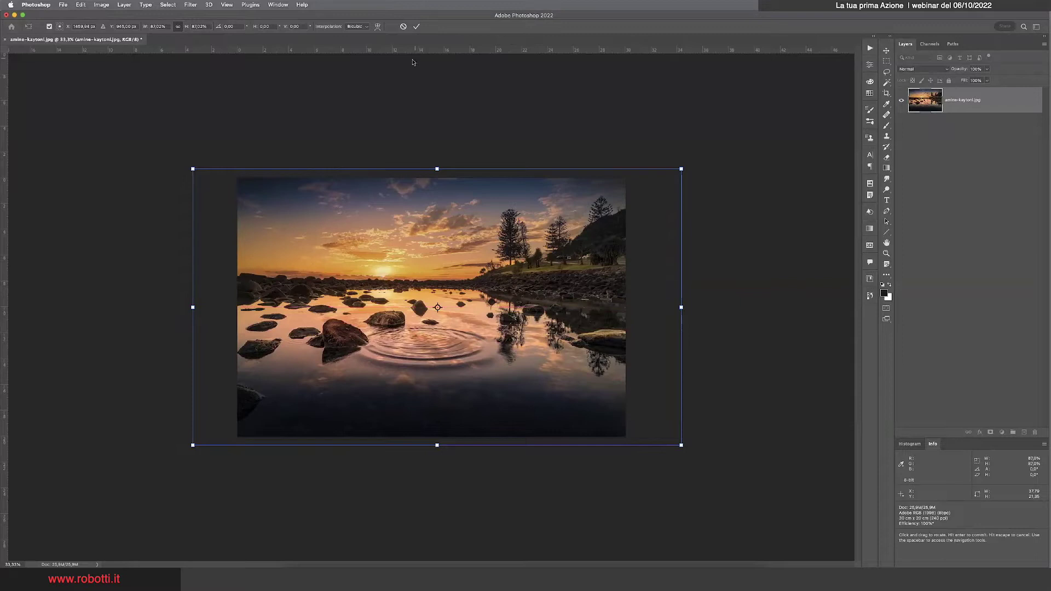
click(416, 26)
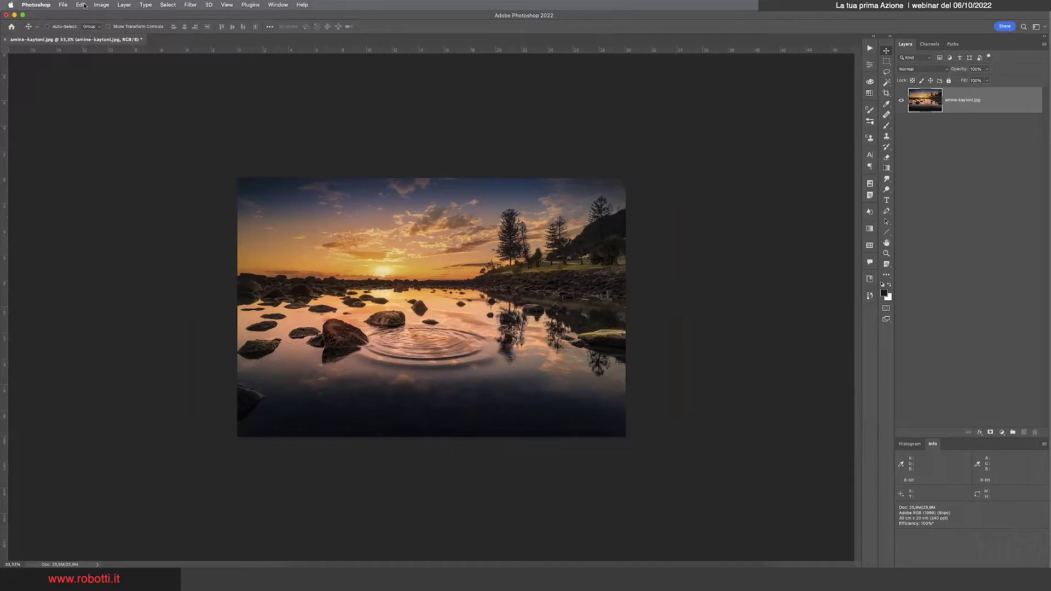
Convert the photo from Adobe RGB (1998) to sRGB IEC61966-2.1 with Convert to Profile.
click(81, 6)
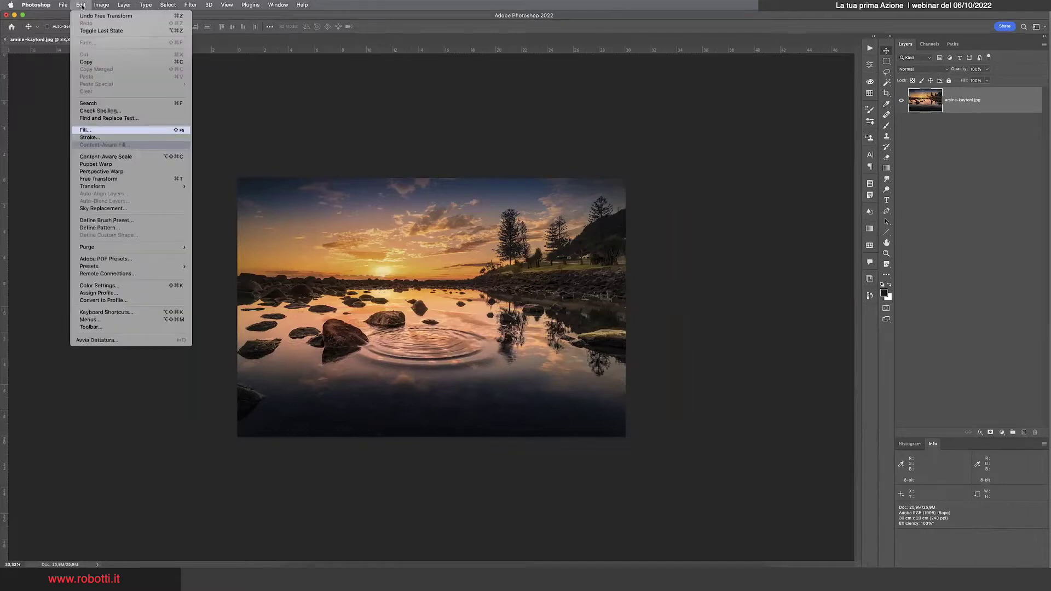
click(115, 302)
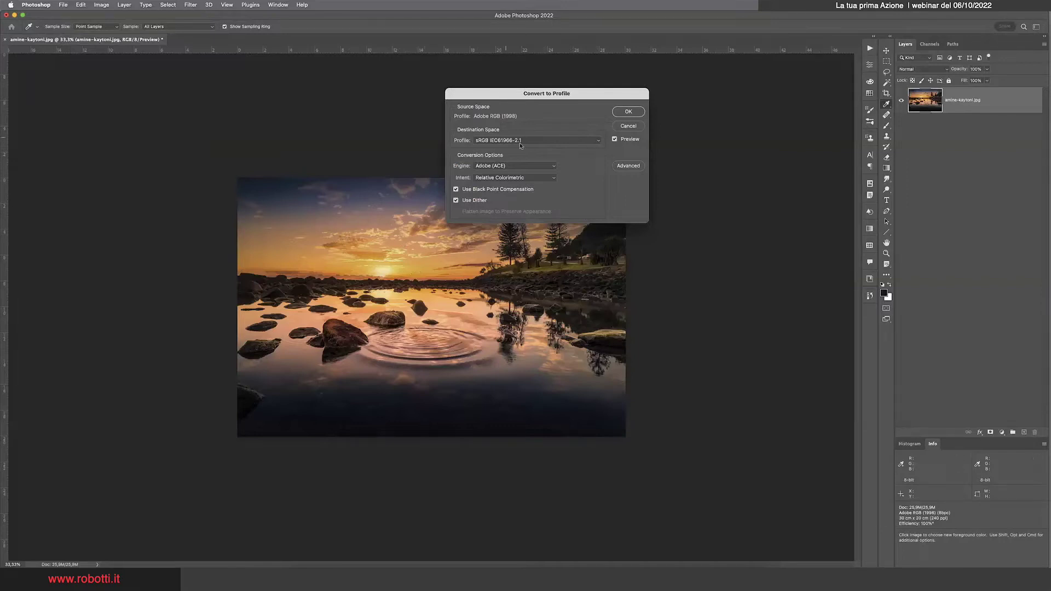
click(623, 113)
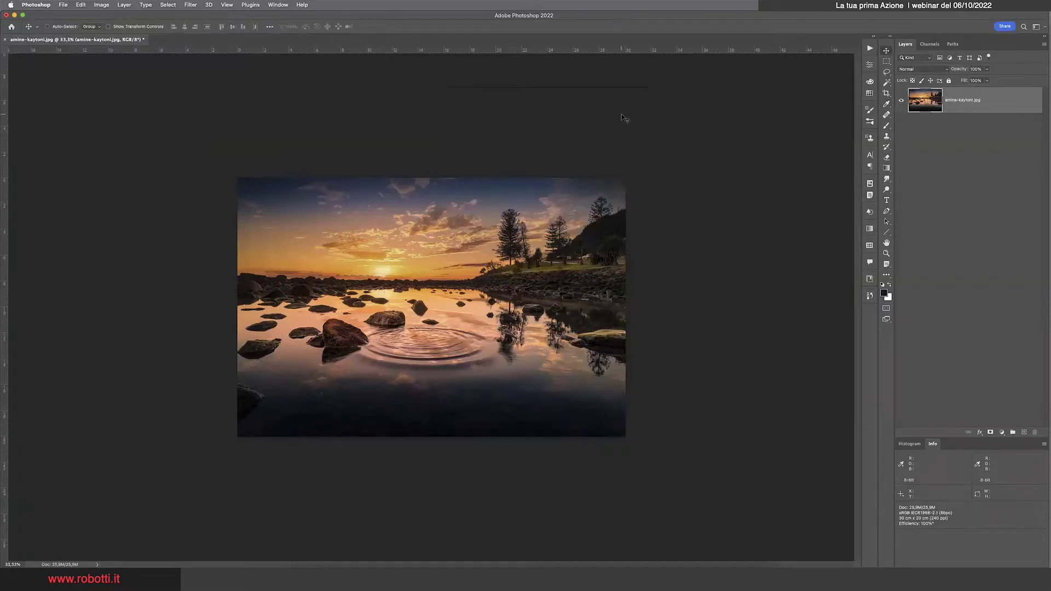
Save a JPEG copy with sRGB embedded, then begin closing the document with Cmd+W.
click(63, 7)
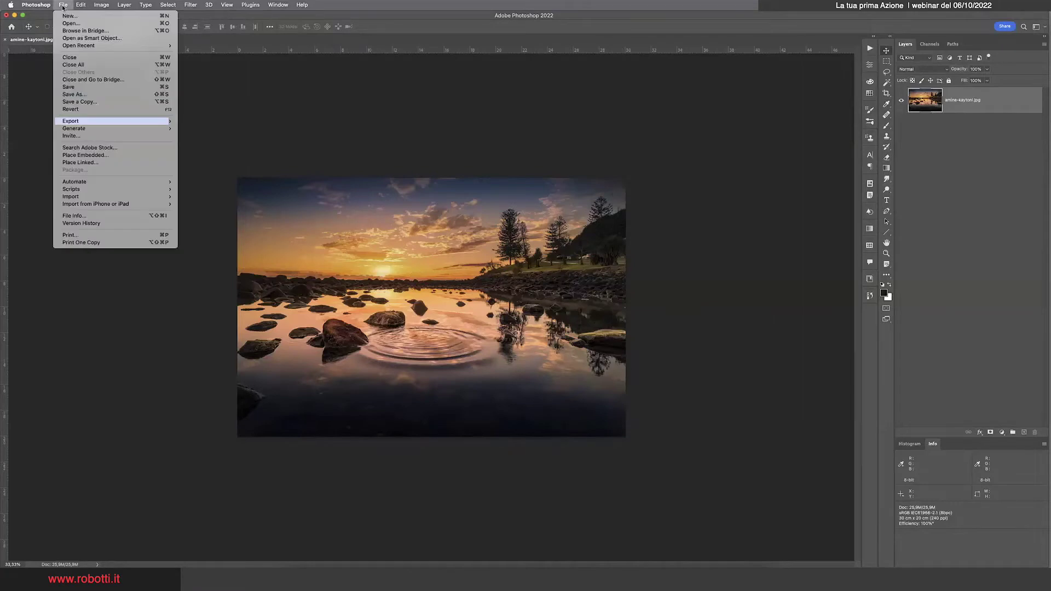
click(91, 95)
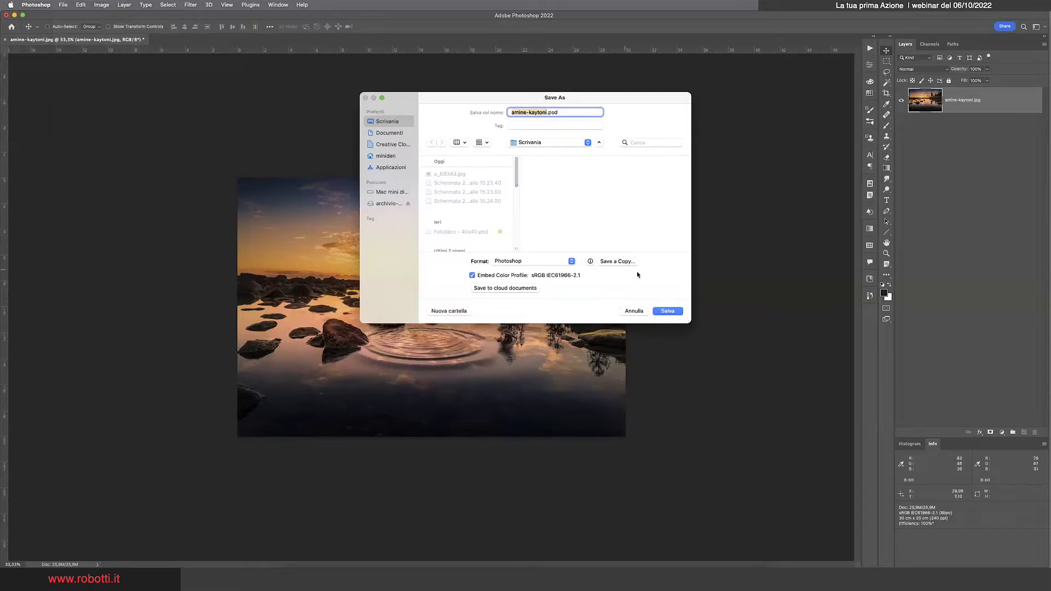
click(619, 262)
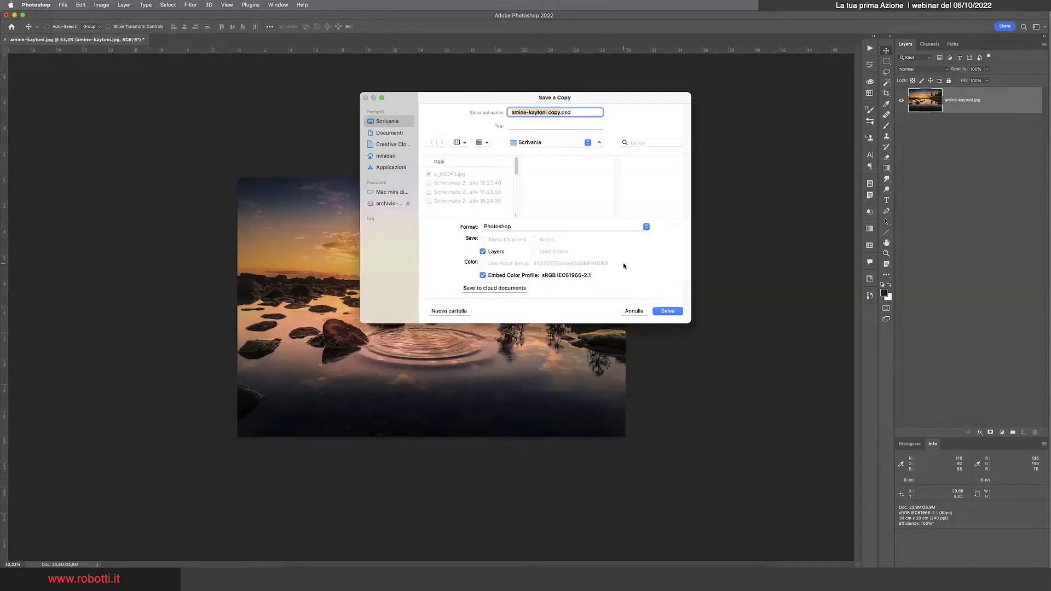
click(515, 227)
click(504, 294)
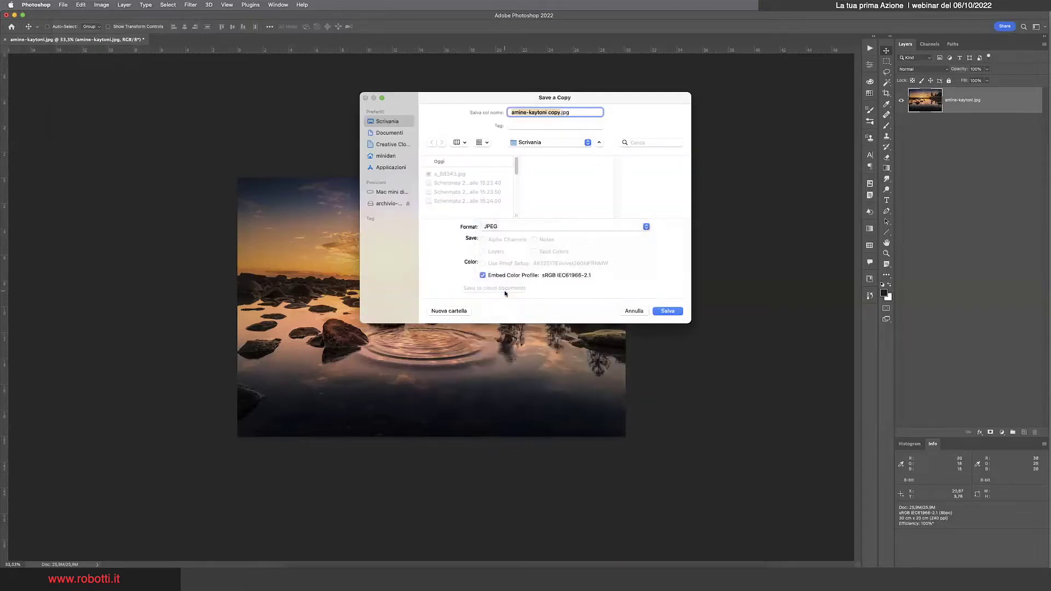
click(635, 311)
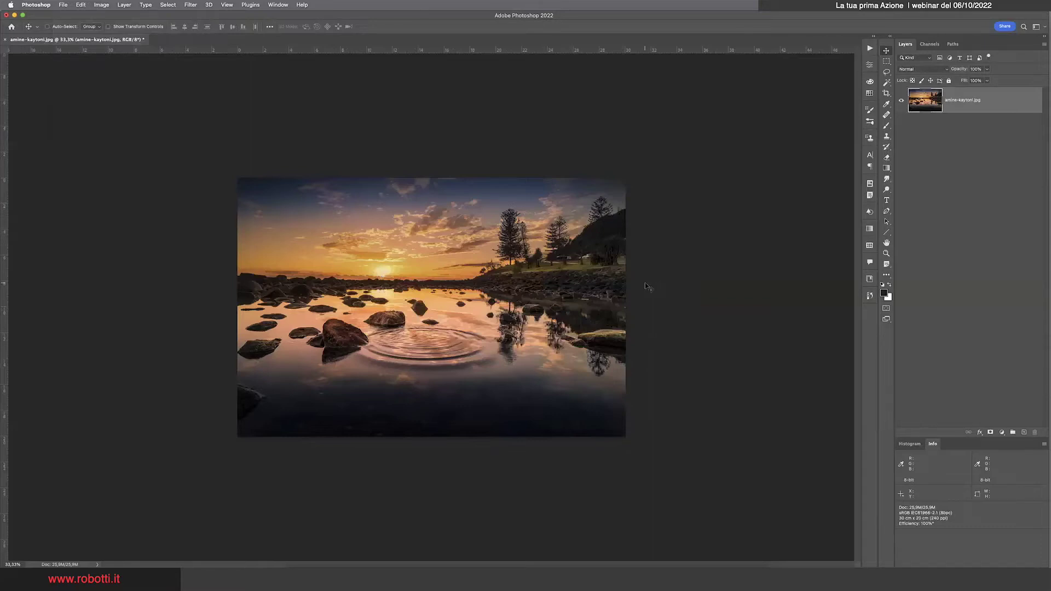
key(super+w)
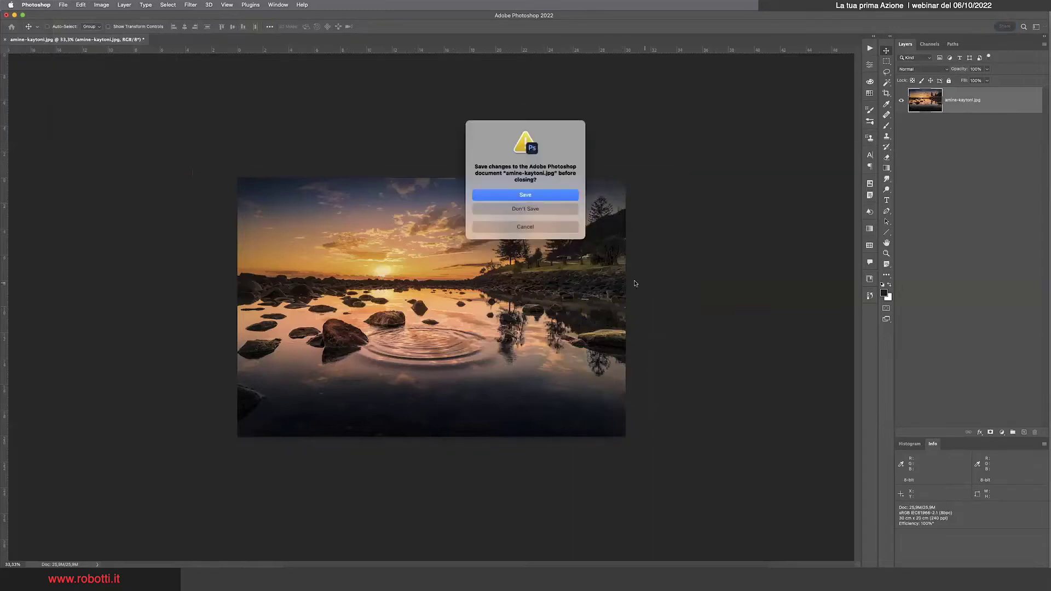
click(542, 212)
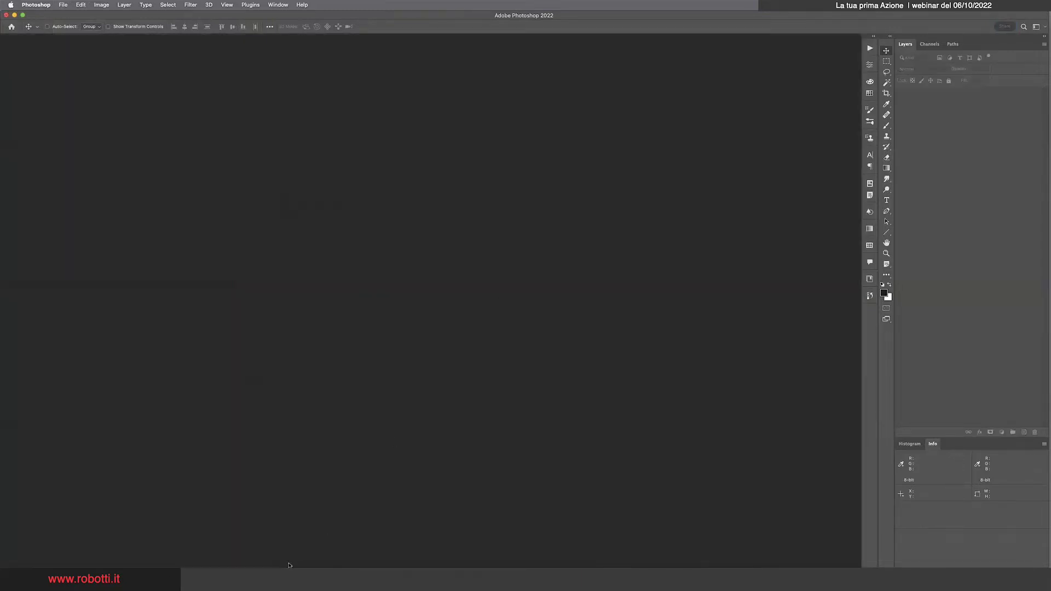
click(272, 579)
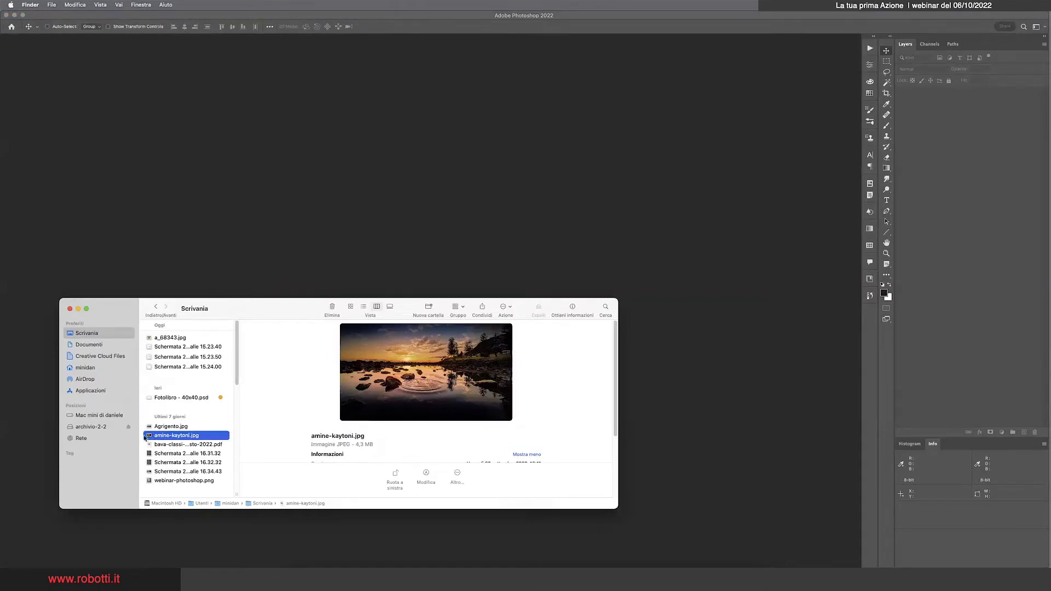
drag(150, 437, 298, 169)
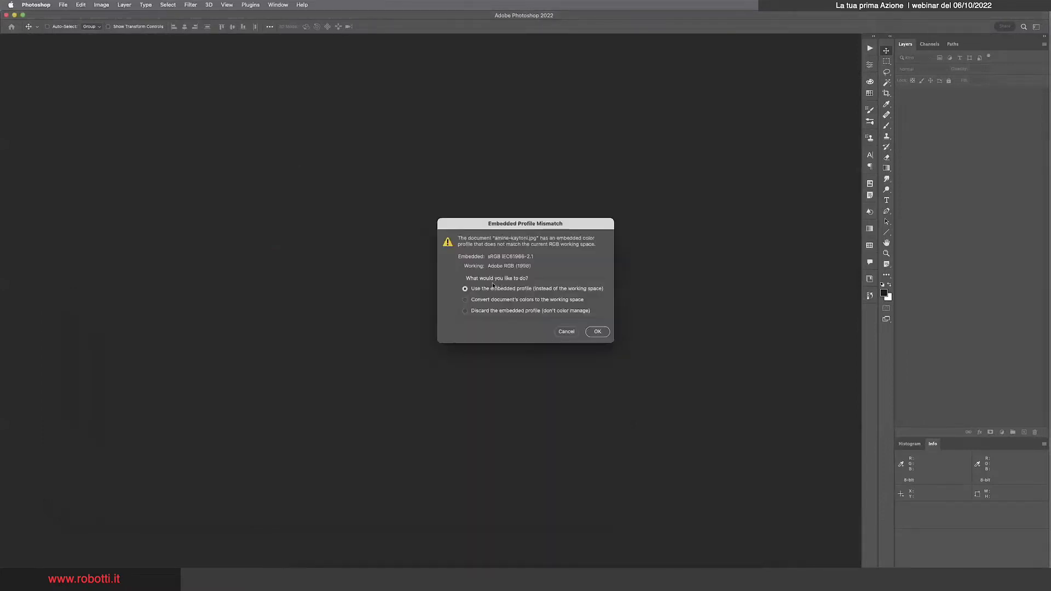
click(465, 299)
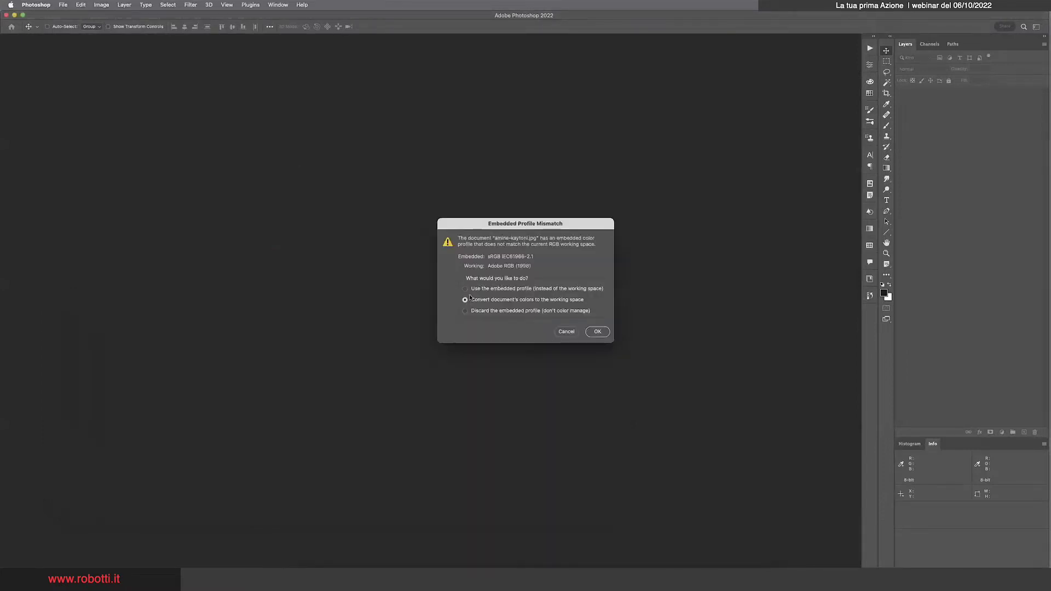
click(596, 332)
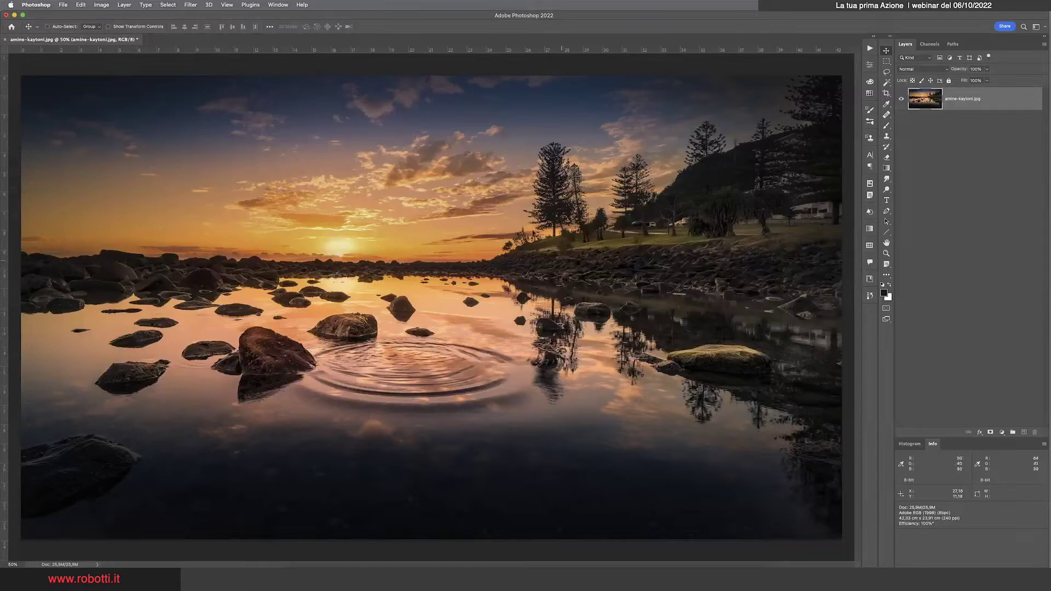
Expand Action 1 and review its transform and Convert to Profile steps.
click(870, 49)
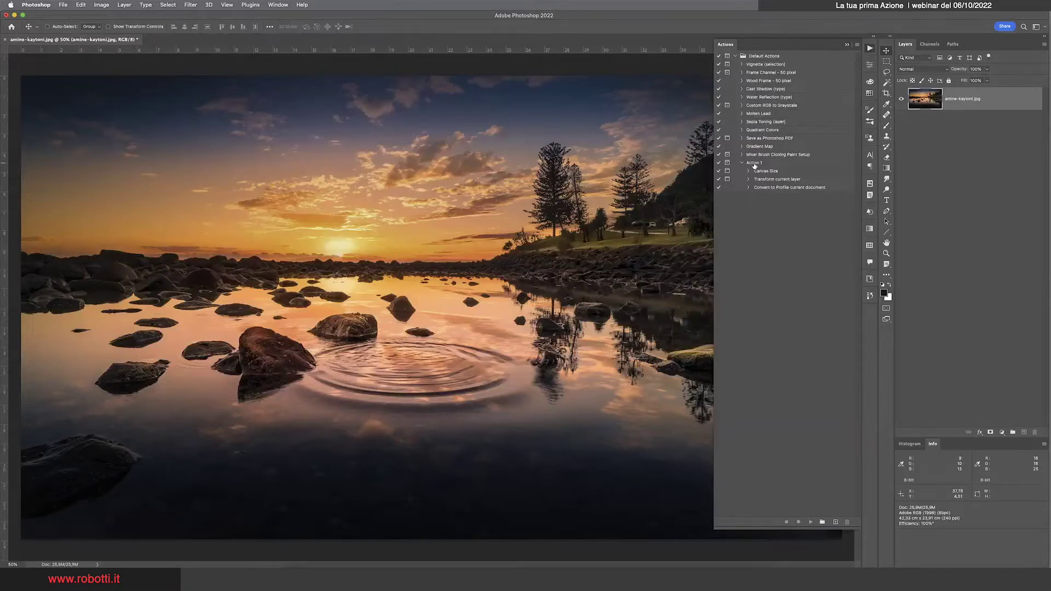
click(754, 164)
click(742, 163)
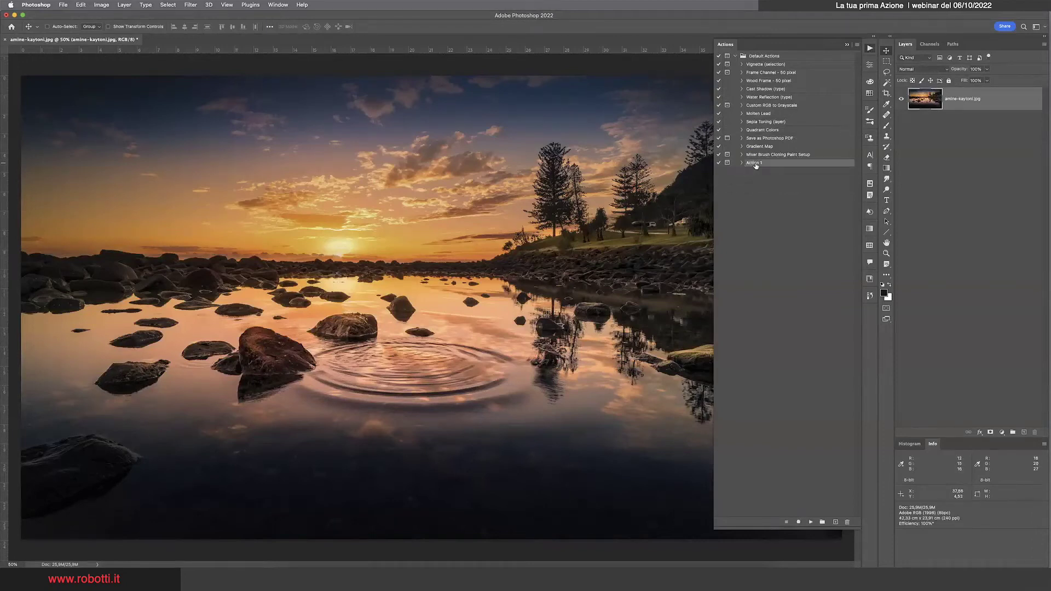
click(741, 163)
click(748, 179)
click(748, 188)
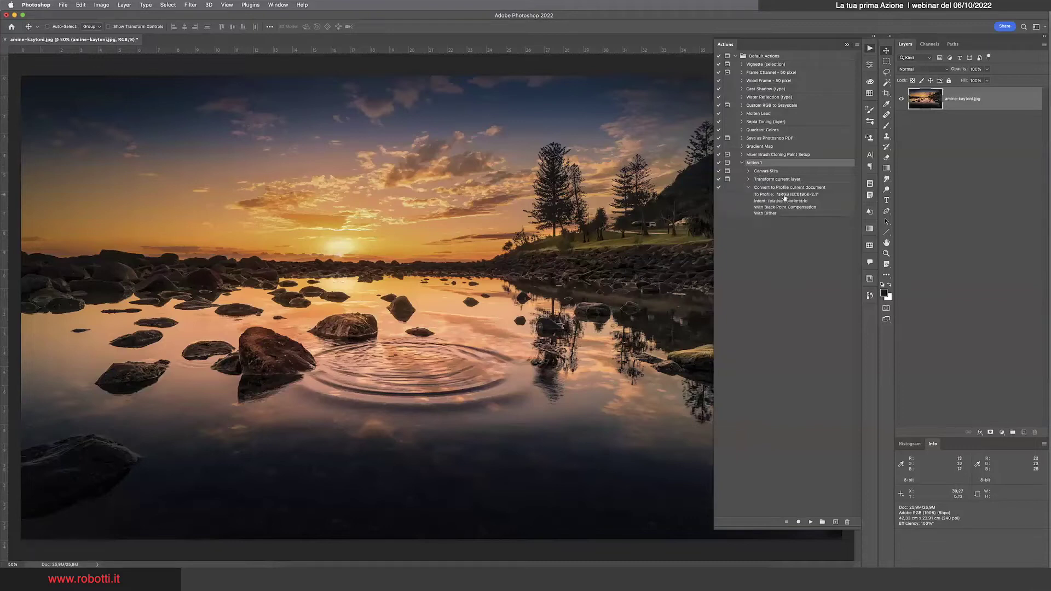
click(748, 187)
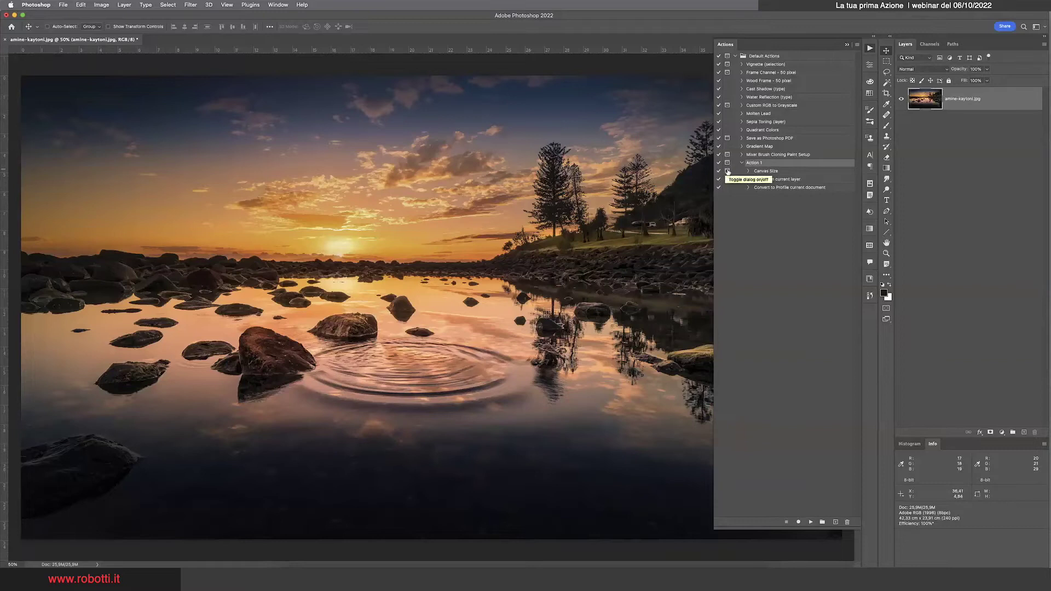
Turn on the dialog pause for the Canvas Size step, collapse Action 1, and shrink the panel.
click(727, 171)
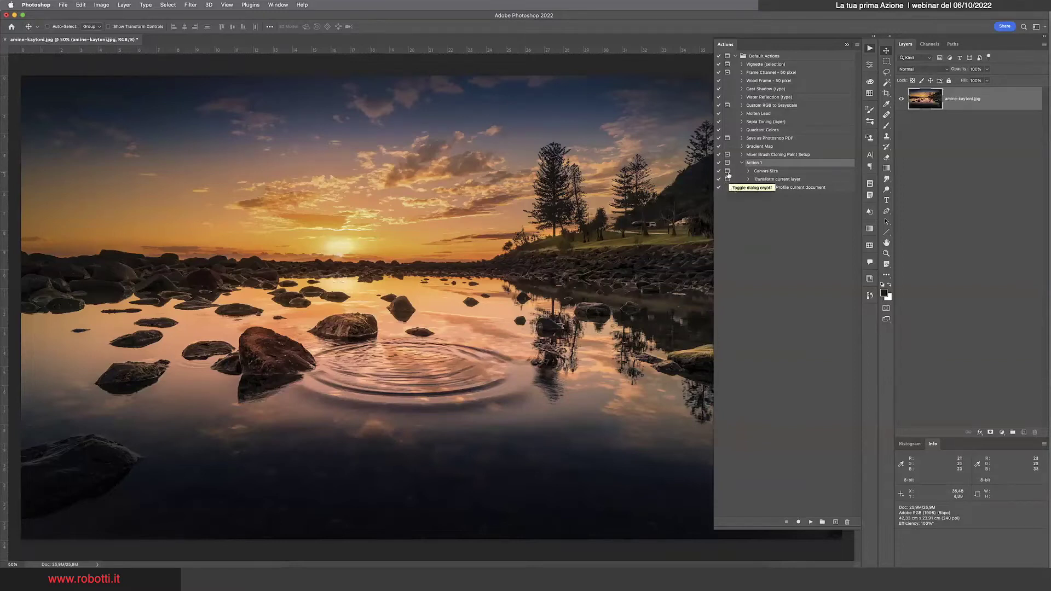
click(728, 172)
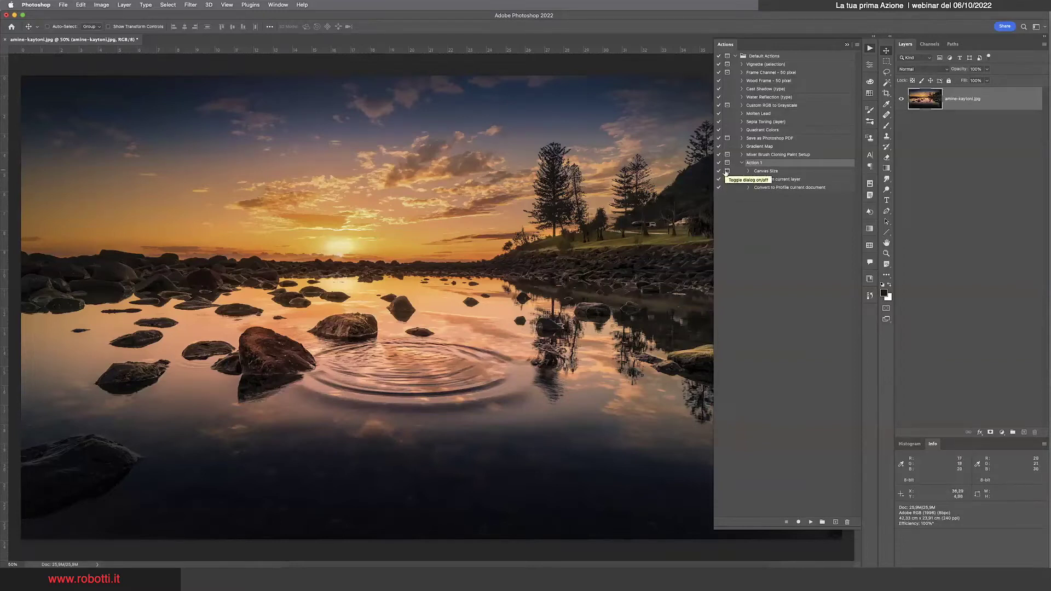
click(743, 163)
drag(812, 528, 835, 186)
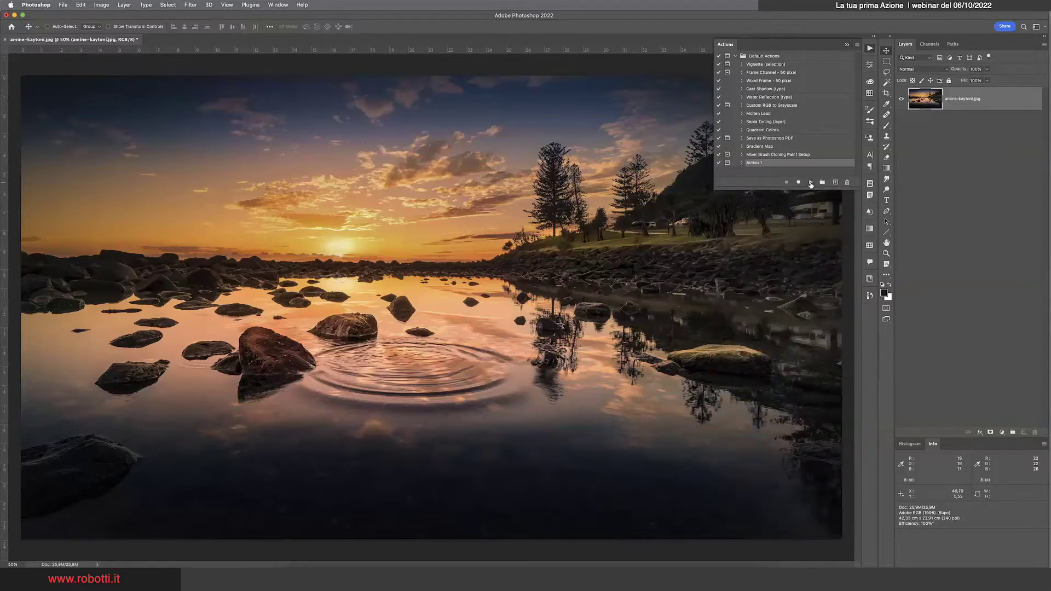
Play Action 1, entering a 15 × 15 cm canvas size when it pauses.
click(811, 183)
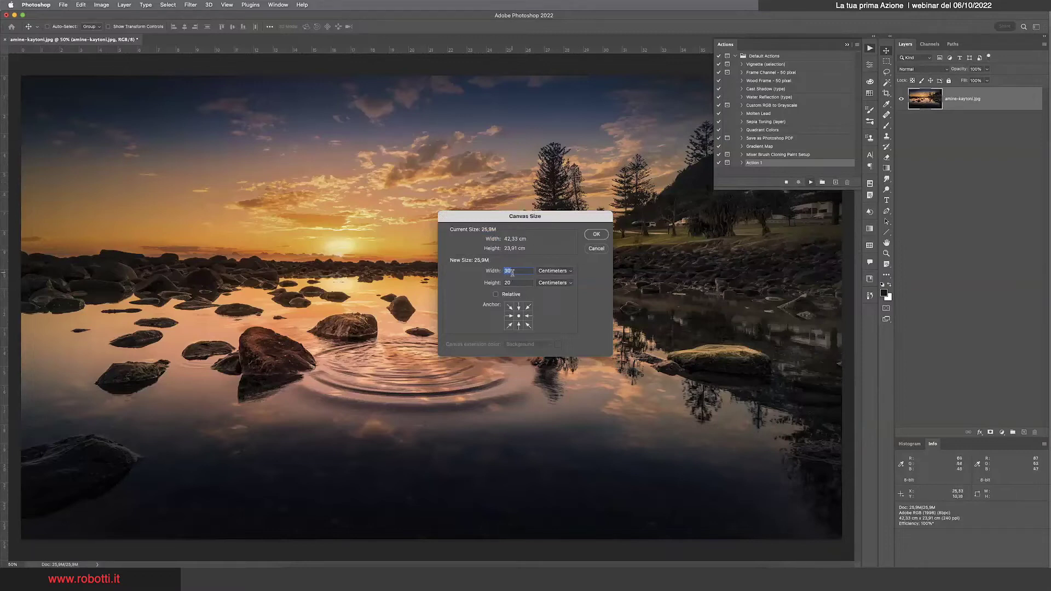
text(15)
key(Tab)
text(15)
click(597, 234)
Free-transform the photo to about 88% and reposition it within the square canvas.
key(ctrl+t)
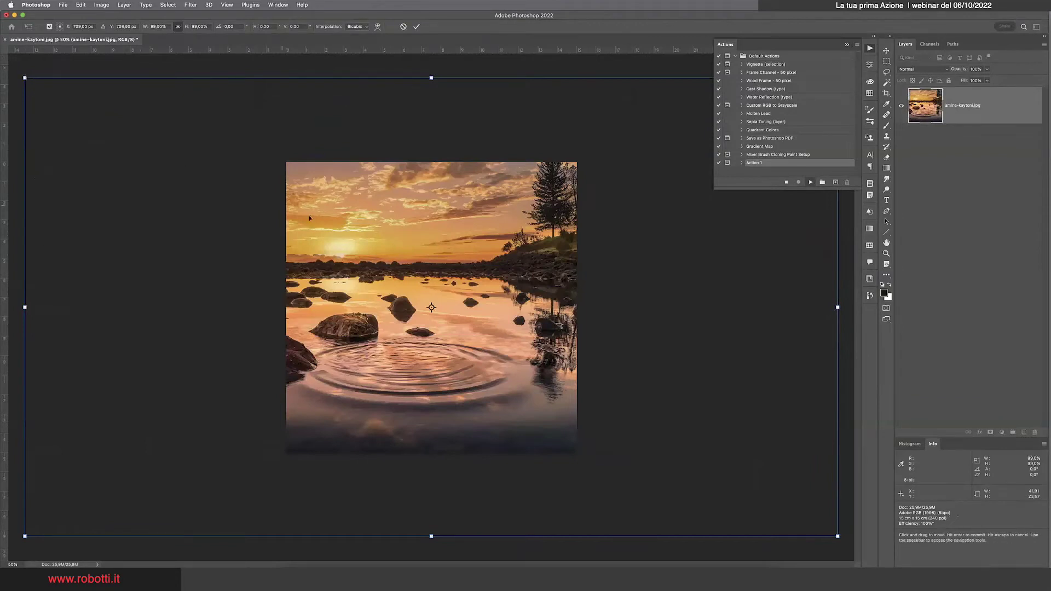
drag(347, 224, 405, 228)
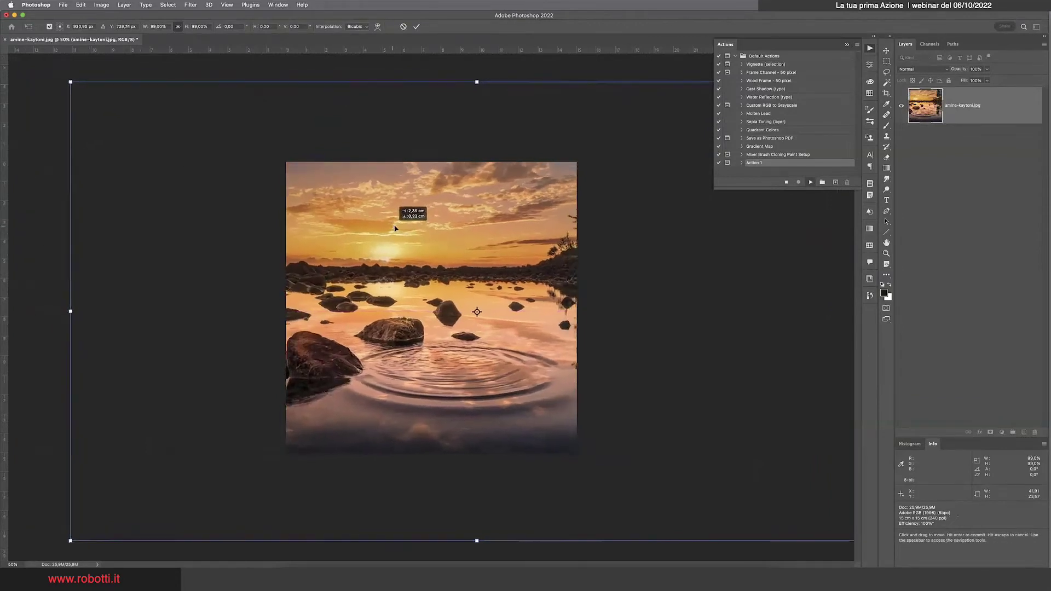
drag(405, 228, 407, 229)
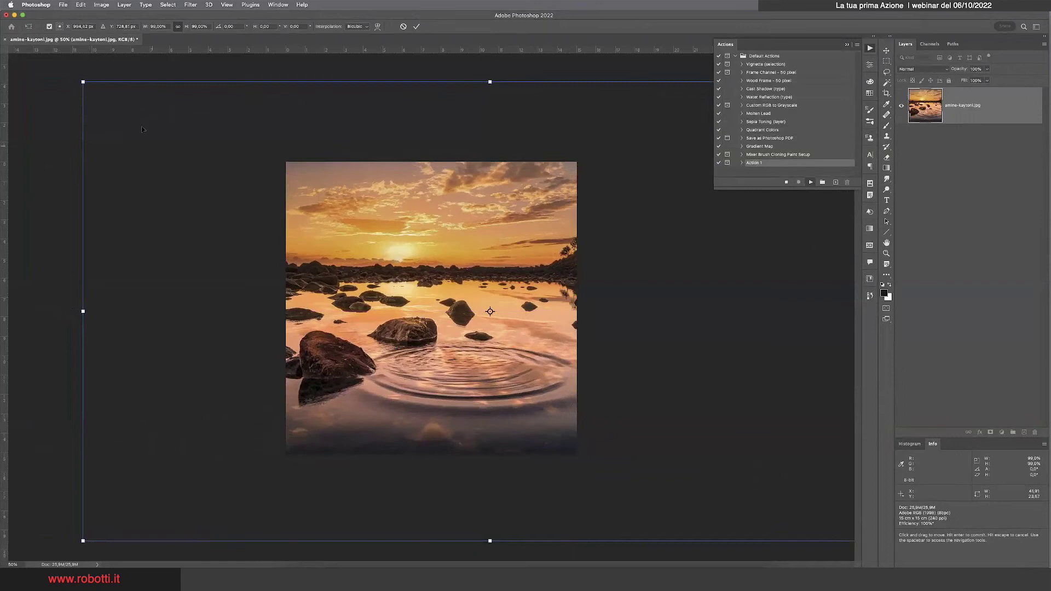
drag(82, 81, 183, 137)
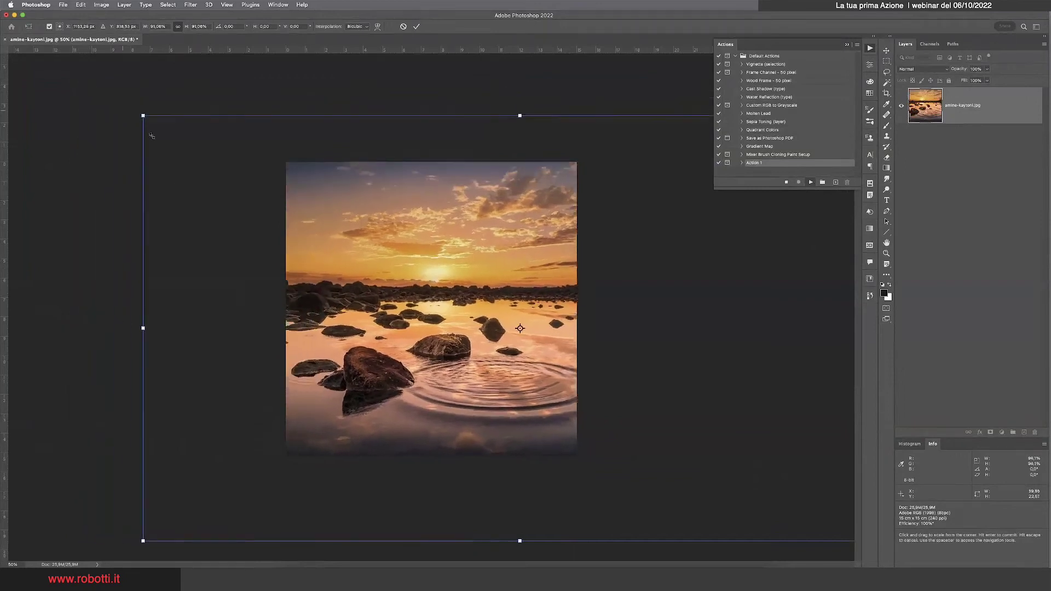
mouse_move(440, 328)
mouse_down()
mouse_move(454, 312)
mouse_move(383, 295)
mouse_move(567, 314)
mouse_move(531, 322)
mouse_up()
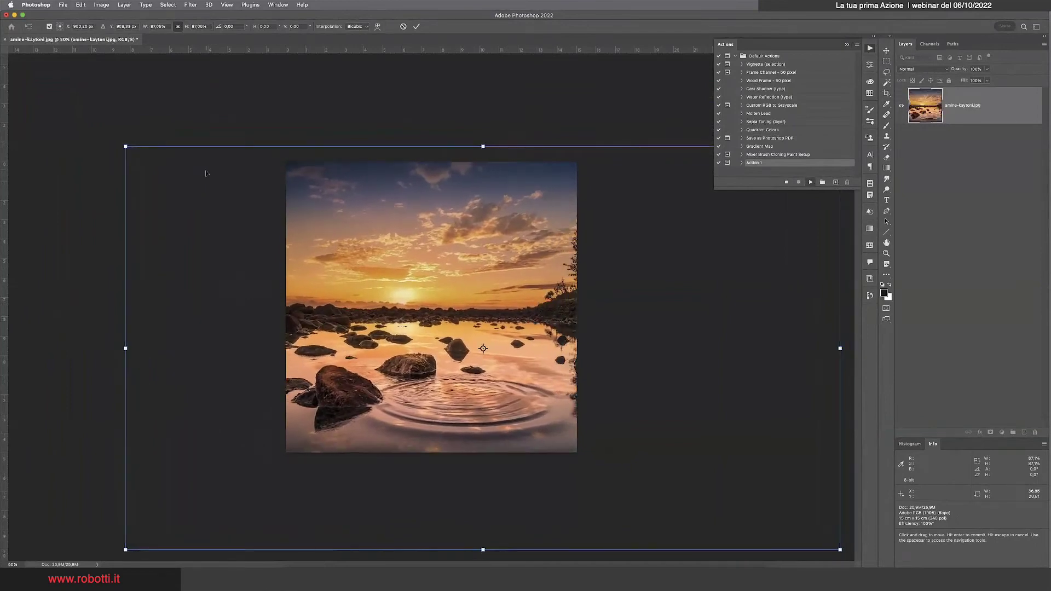
drag(126, 146, 139, 157)
mouse_move(840, 549)
mouse_down()
mouse_move(822, 538)
mouse_move(861, 561)
mouse_up()
drag(516, 381, 510, 379)
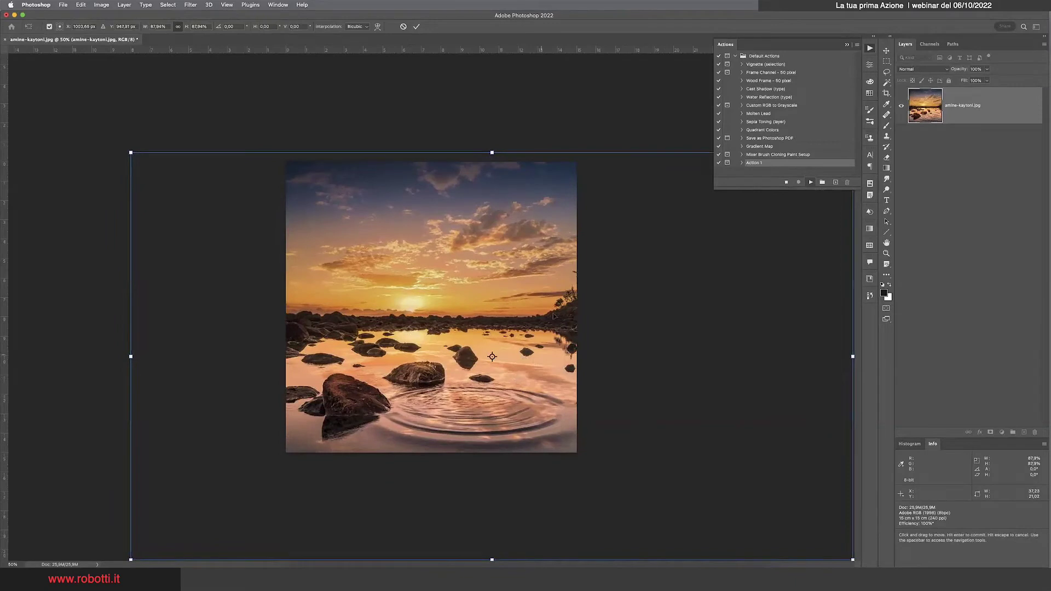
click(416, 28)
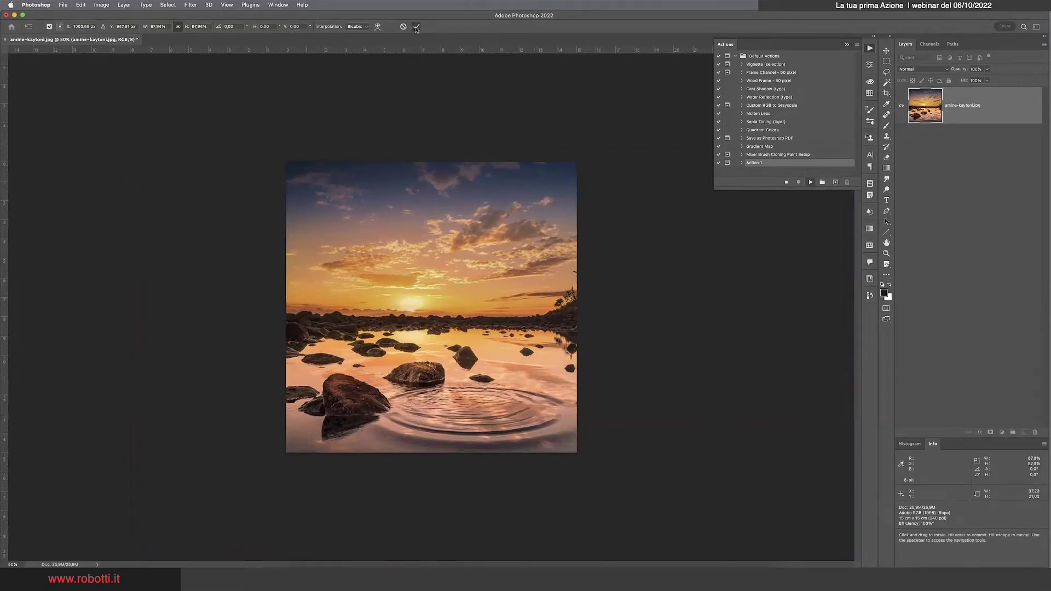
Expand Action 1 to review its steps and profile settings, then close the document.
click(741, 163)
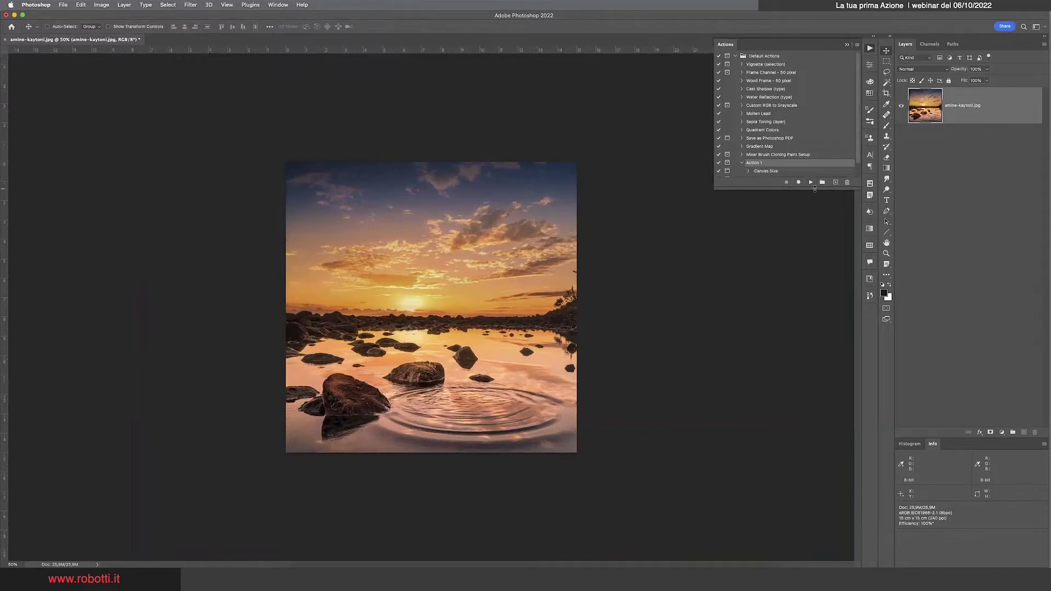
drag(818, 197, 818, 260)
click(748, 188)
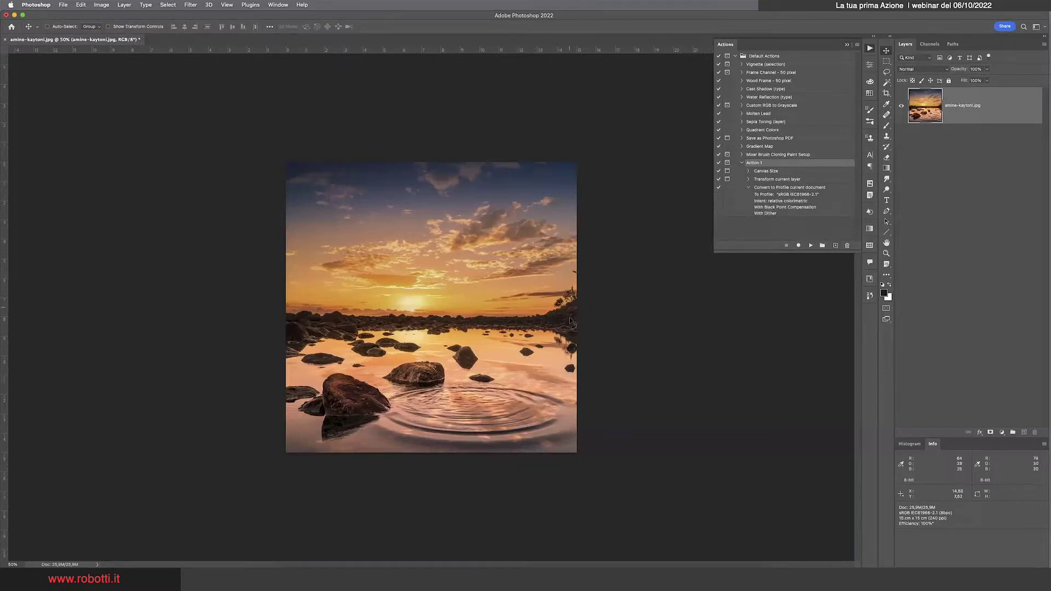
key(super+w)
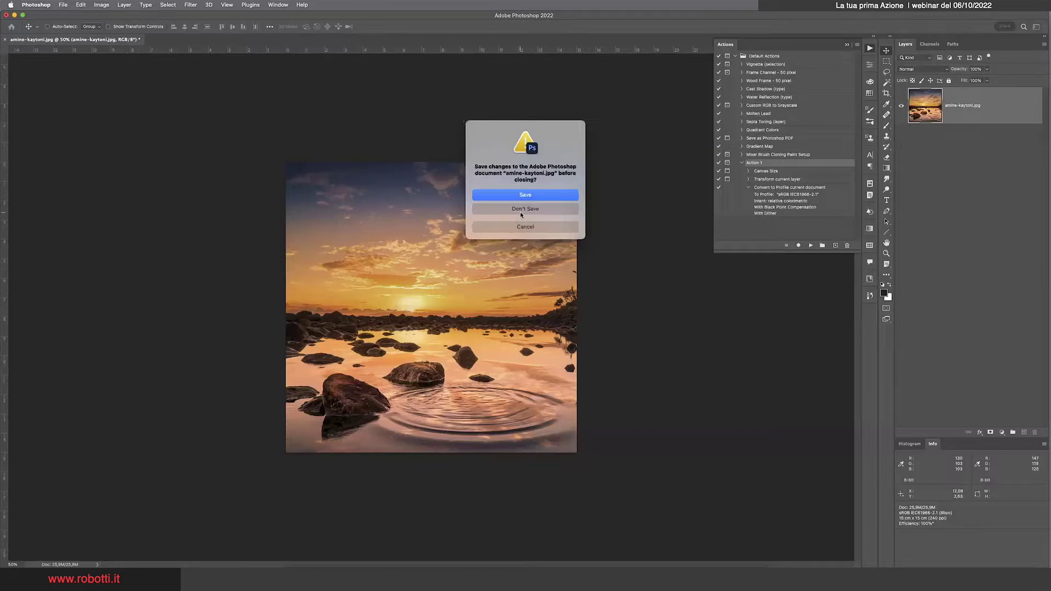
click(521, 209)
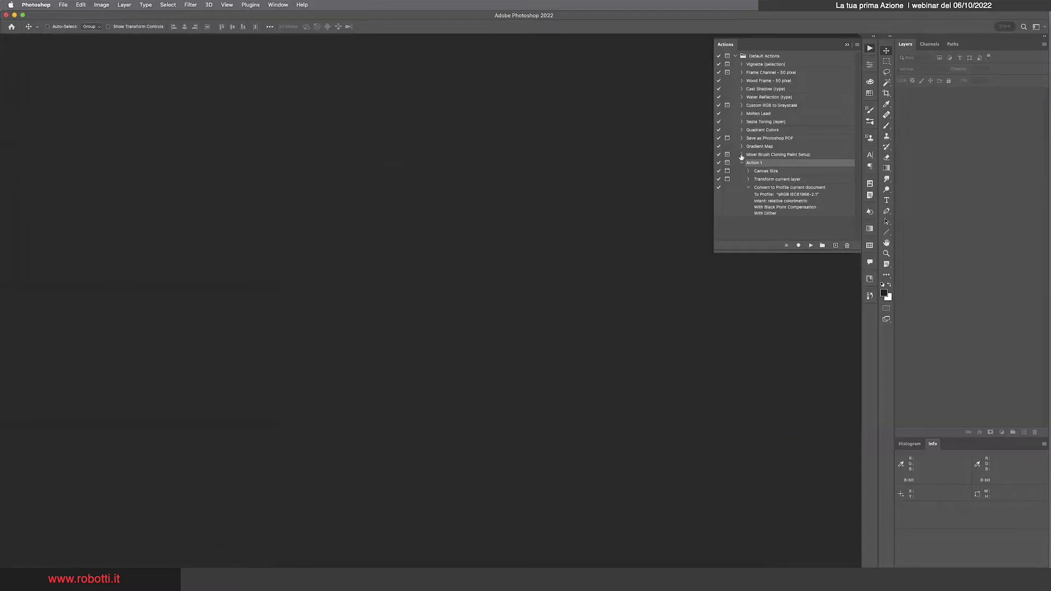
click(742, 162)
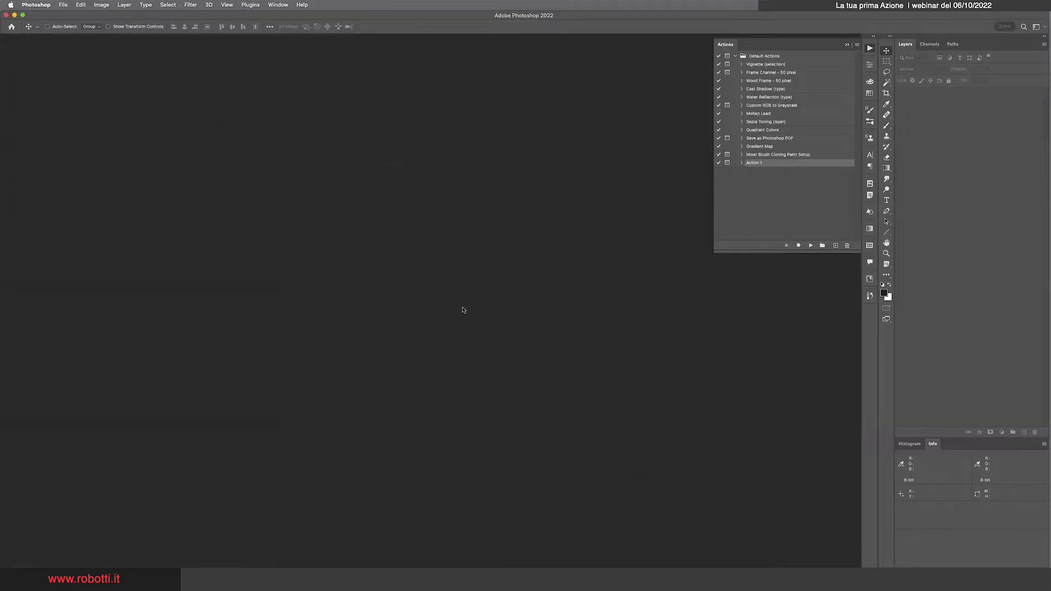
click(288, 574)
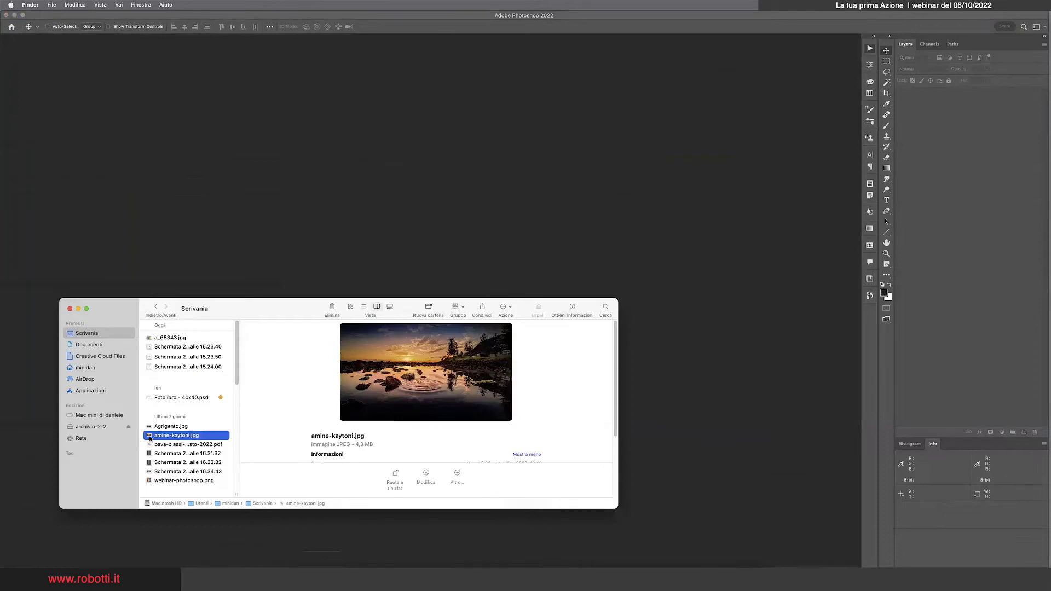
drag(167, 435, 416, 220)
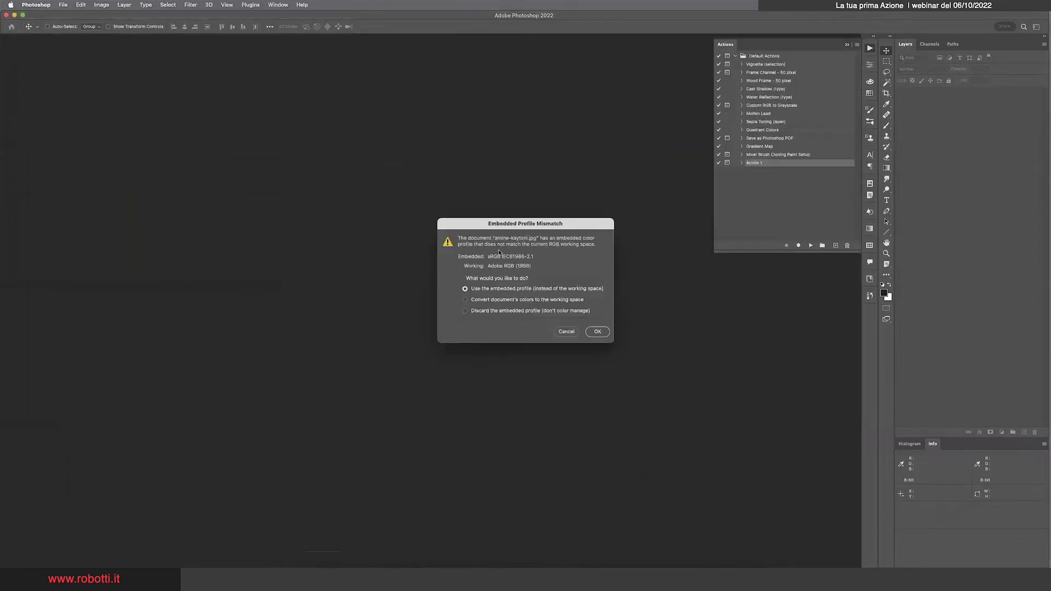
click(465, 300)
click(602, 336)
Convert the photo to ProPhoto RGB and set the status bar readout to Document Profile.
click(80, 5)
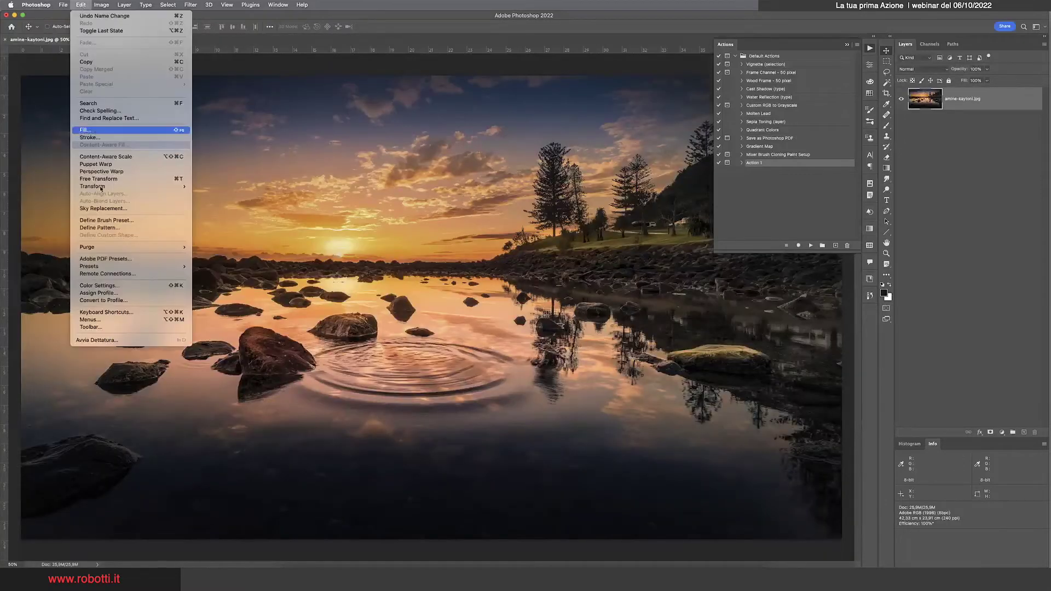
click(104, 300)
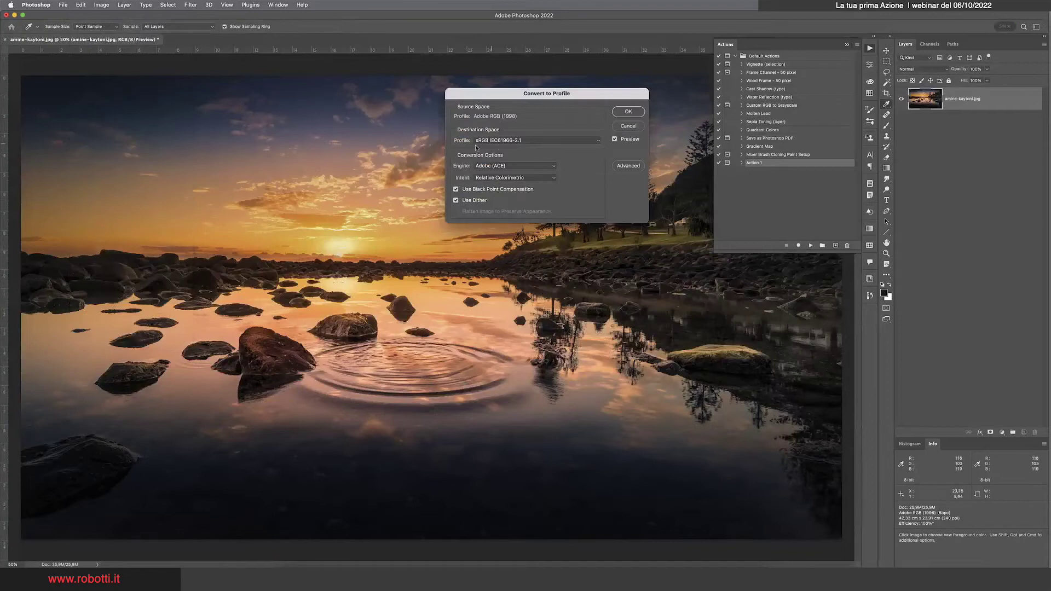
click(503, 141)
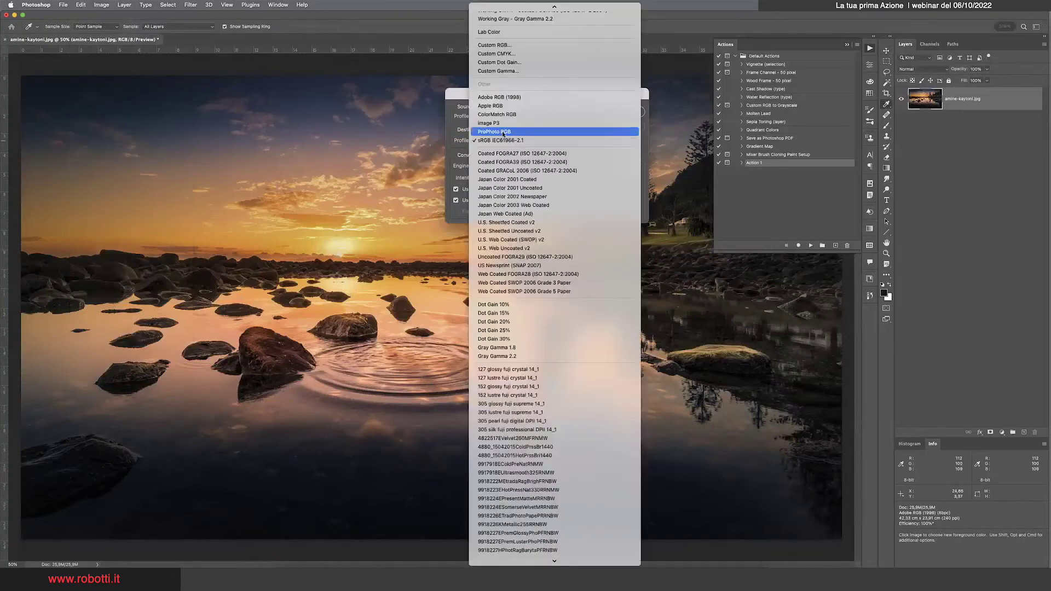
click(628, 120)
click(627, 113)
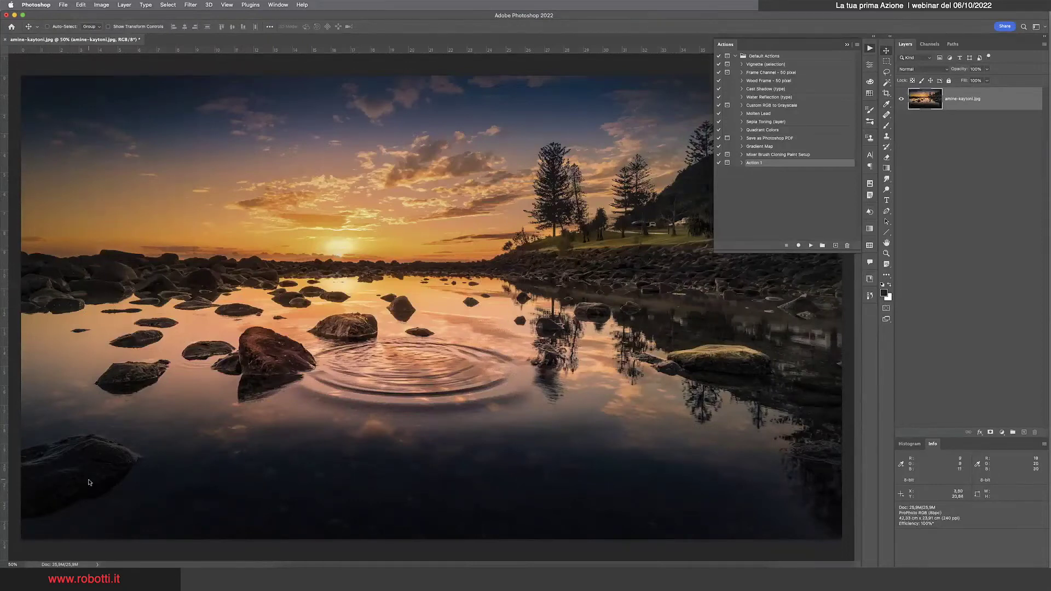
click(97, 564)
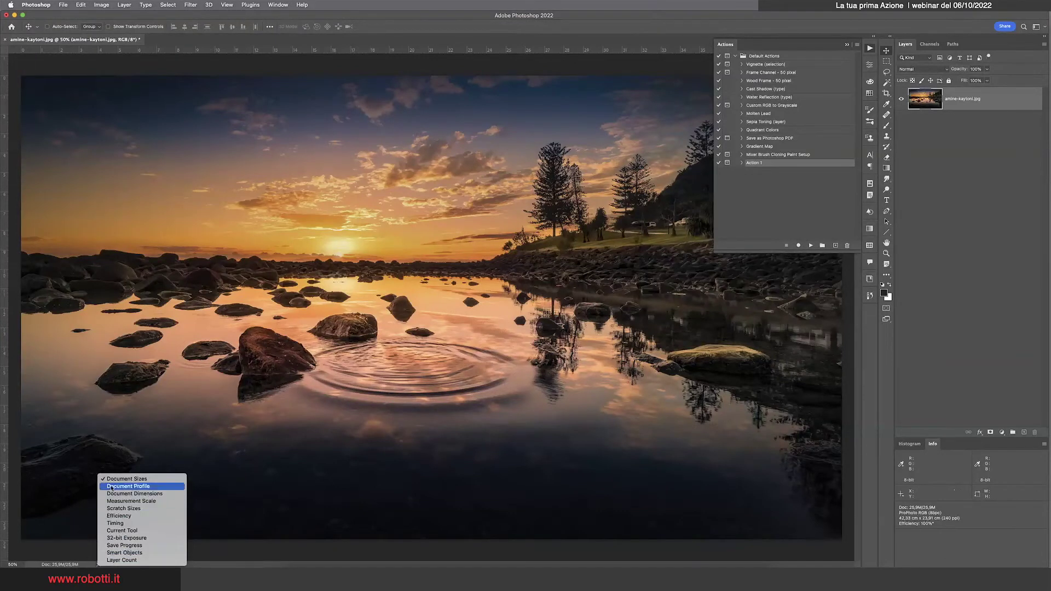
click(111, 487)
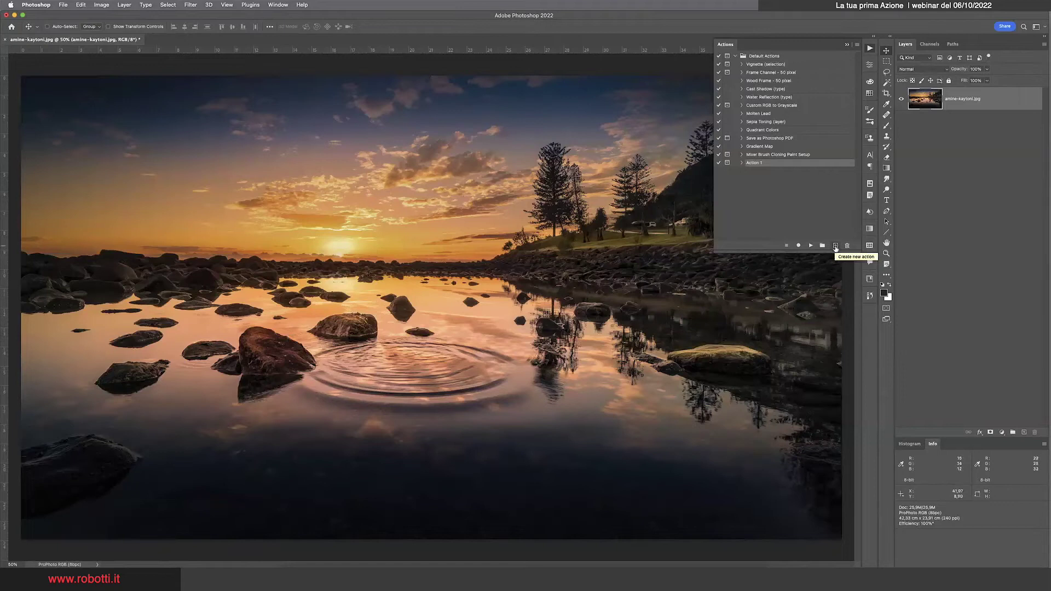
Create the action 'ridimensiona quadro sRGB' in Default Actions and begin recording it.
click(835, 247)
click(836, 246)
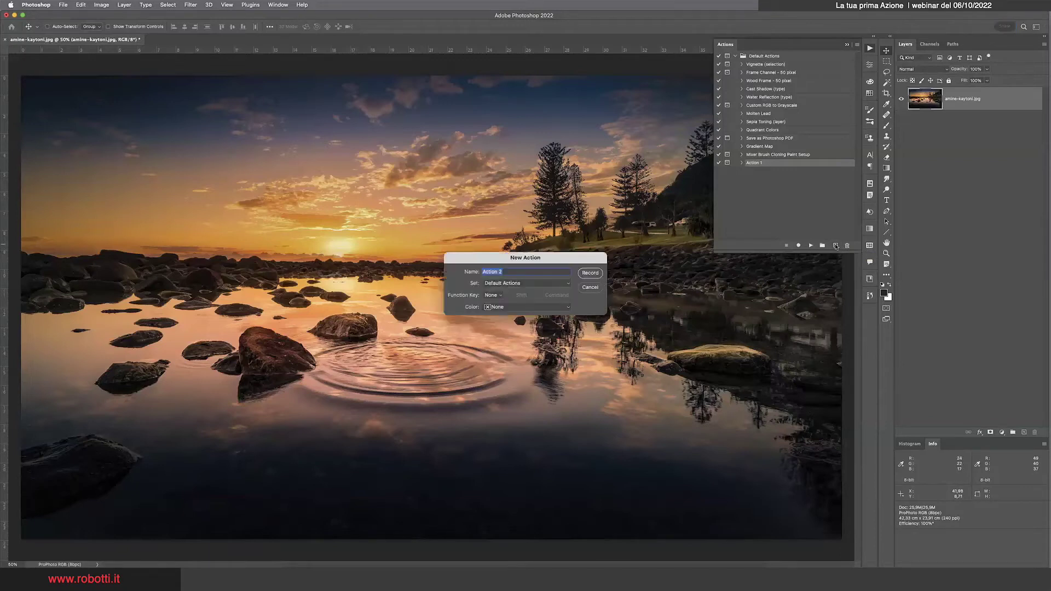
text(na)
text( quadr)
text(o sRG)
text(B)
click(517, 285)
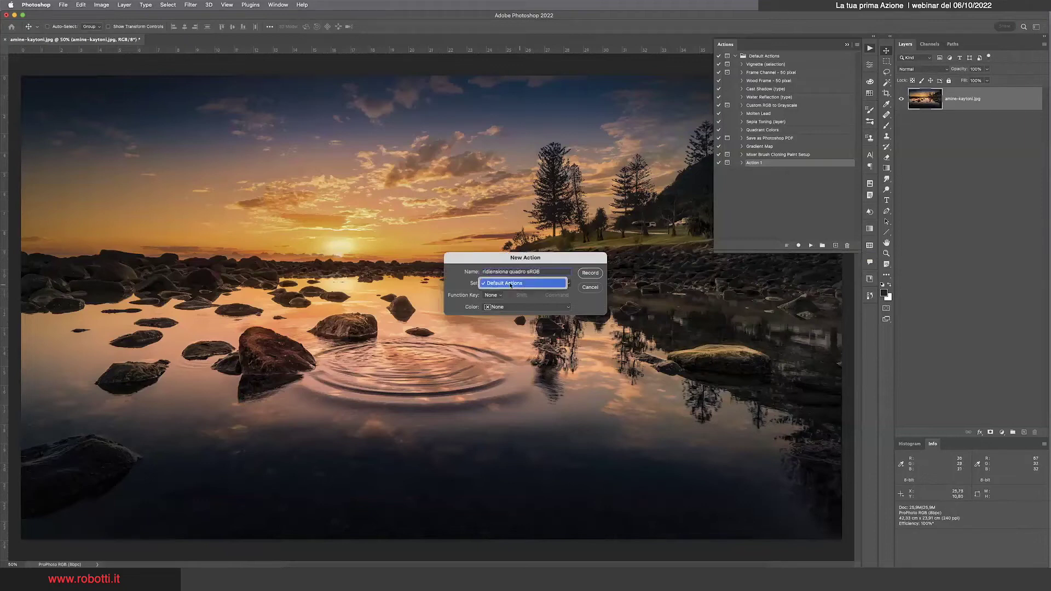
click(514, 285)
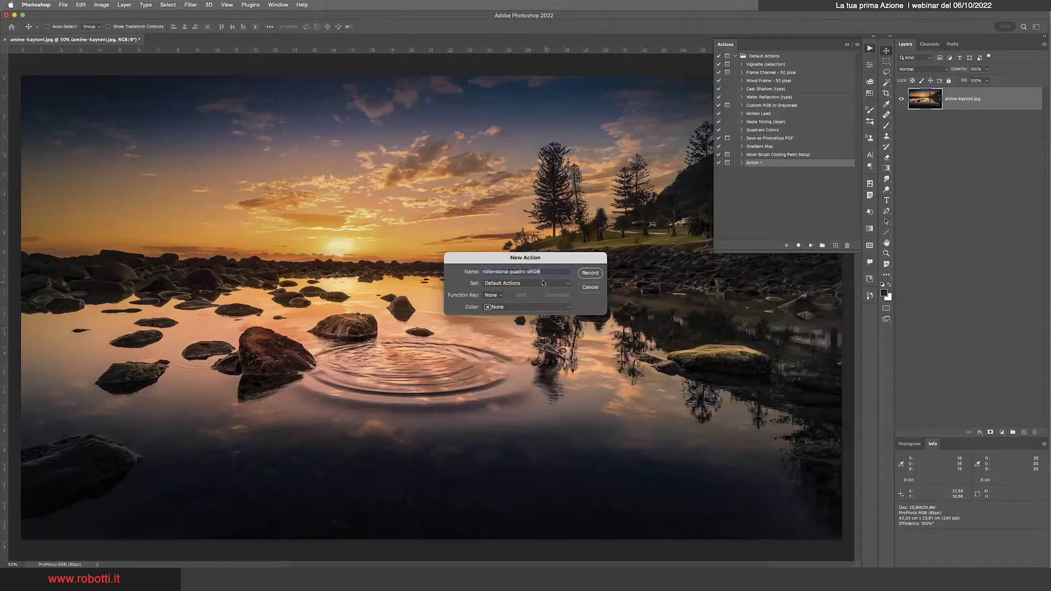
triple_click(490, 272)
click(490, 272)
text(m)
click(588, 273)
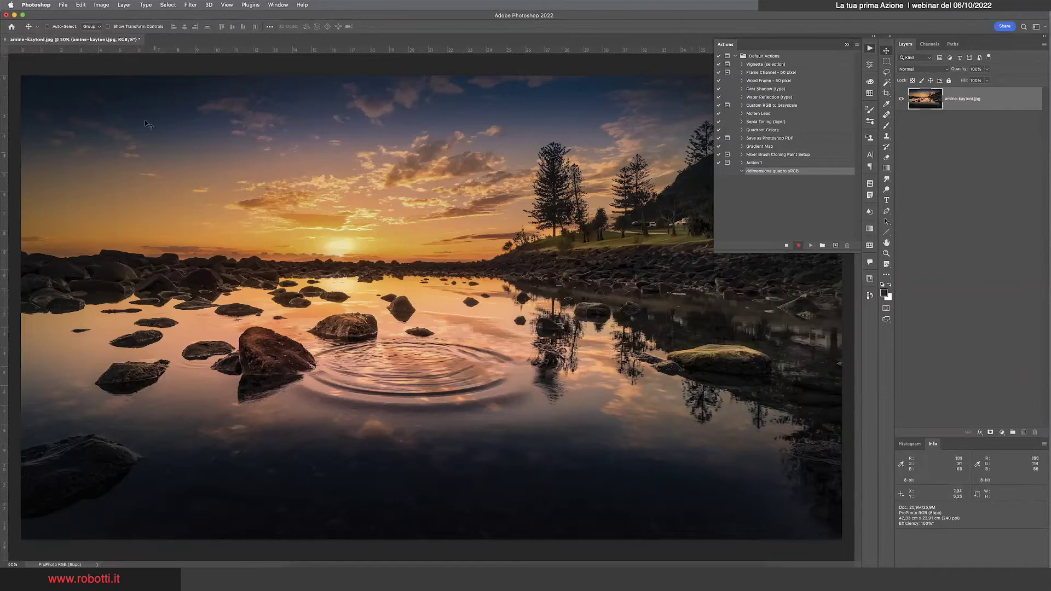
Set the canvas to 30 × 20 cm and check the recorded Canvas Size step.
click(101, 6)
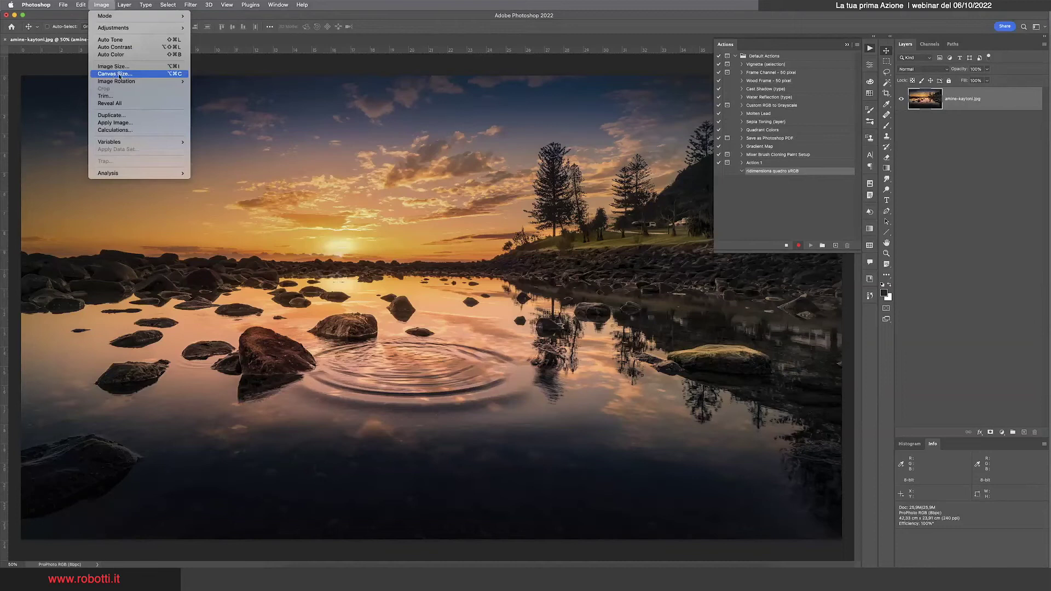
click(122, 75)
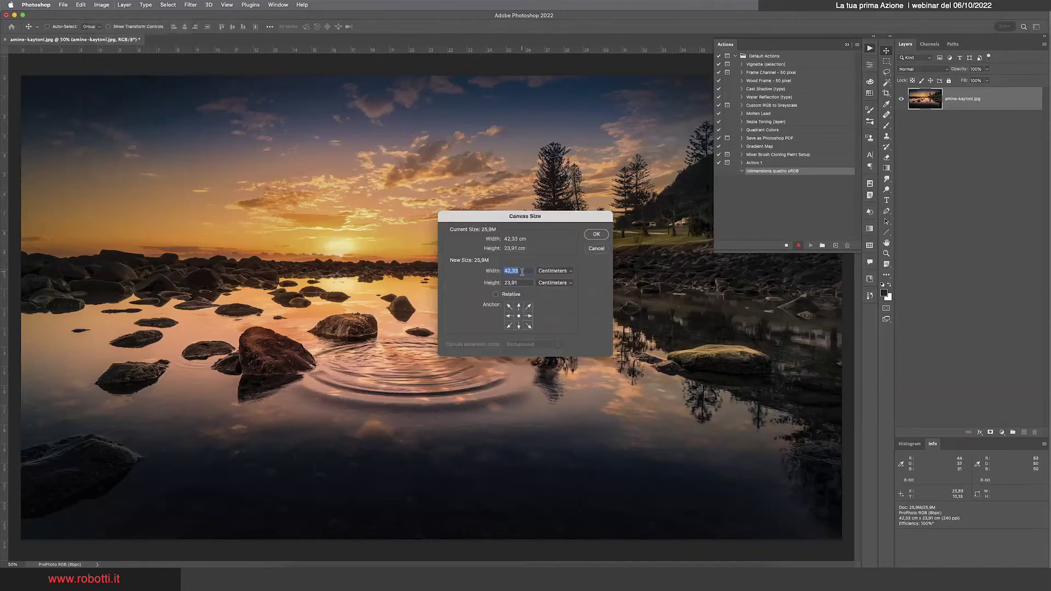
text(30)
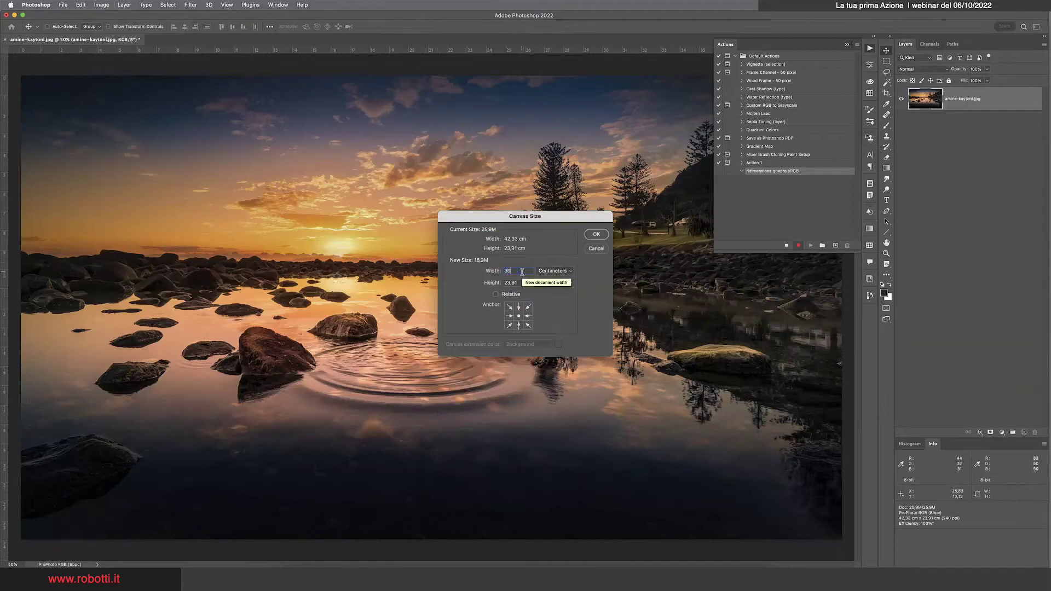
key(Tab)
text(20)
click(596, 234)
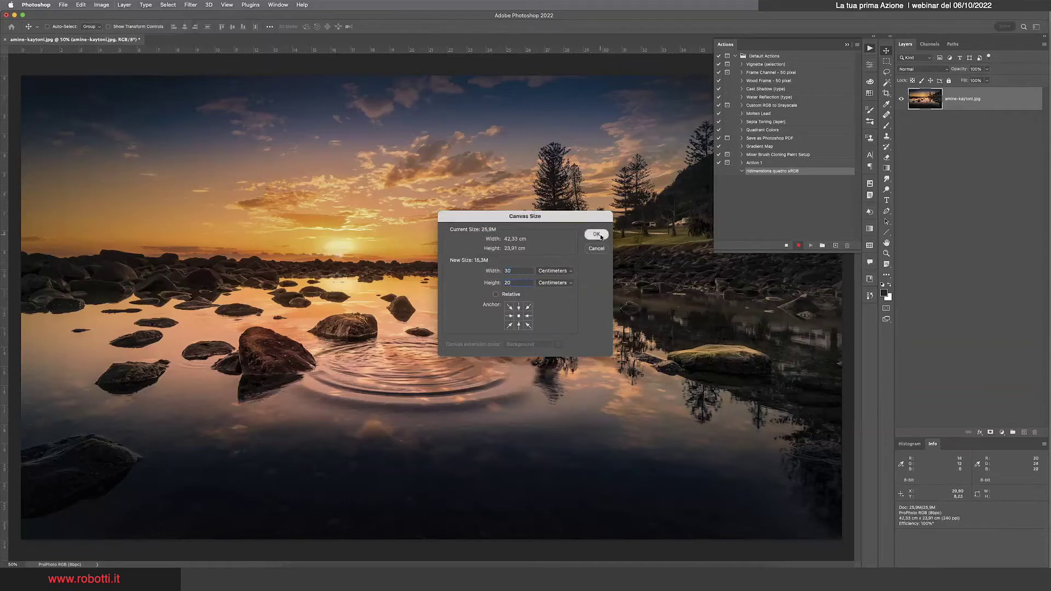
click(748, 179)
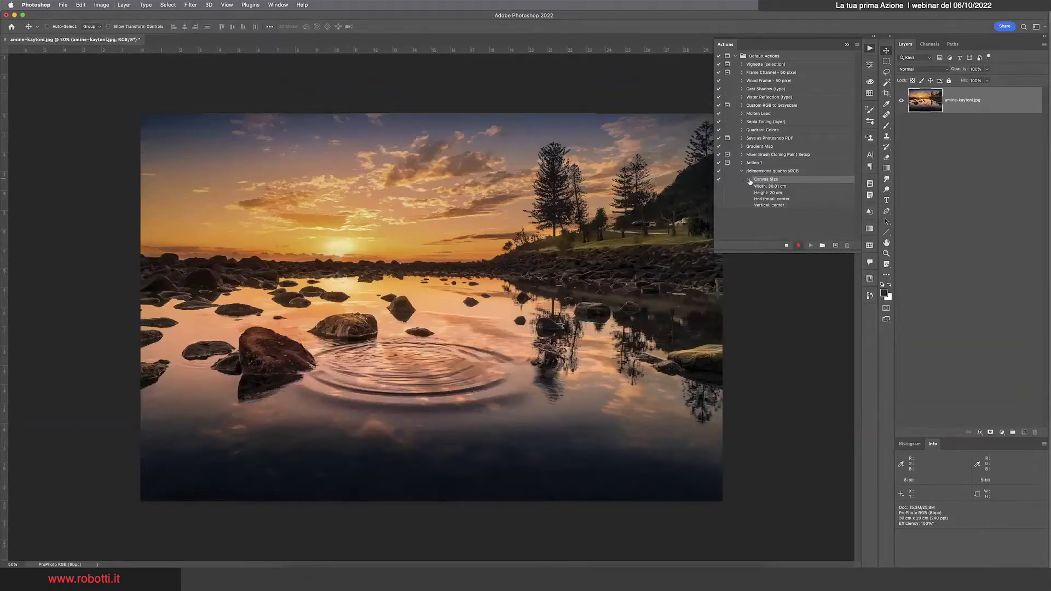
click(749, 180)
click(80, 5)
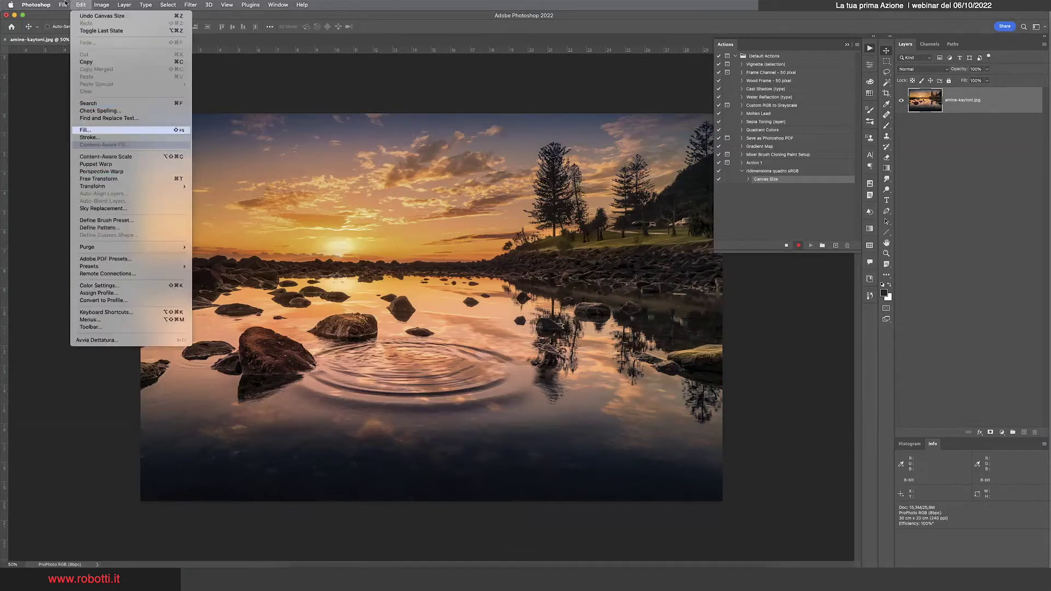
click(113, 183)
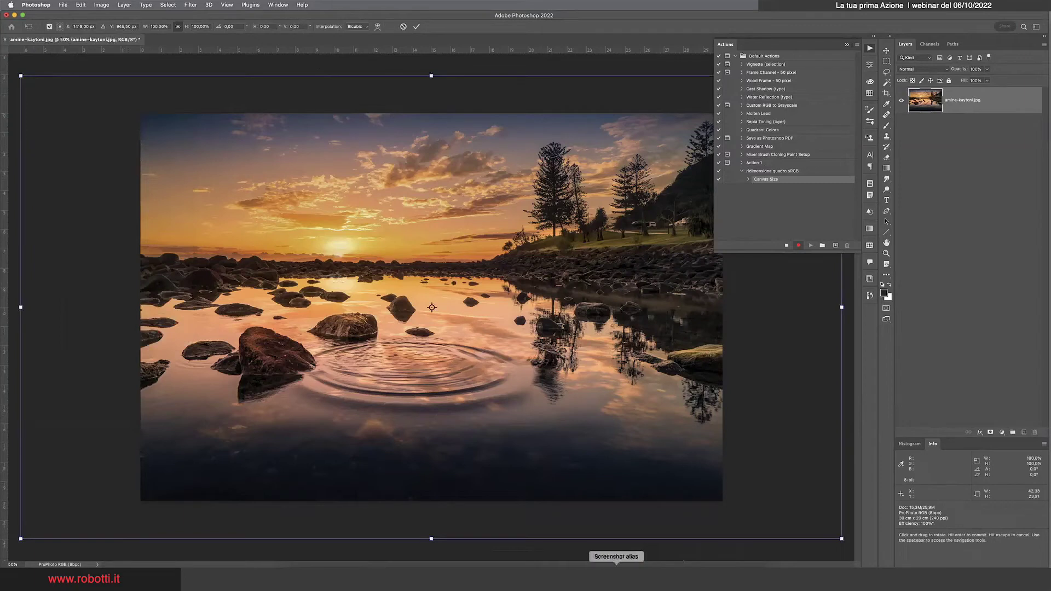
double_click(198, 26)
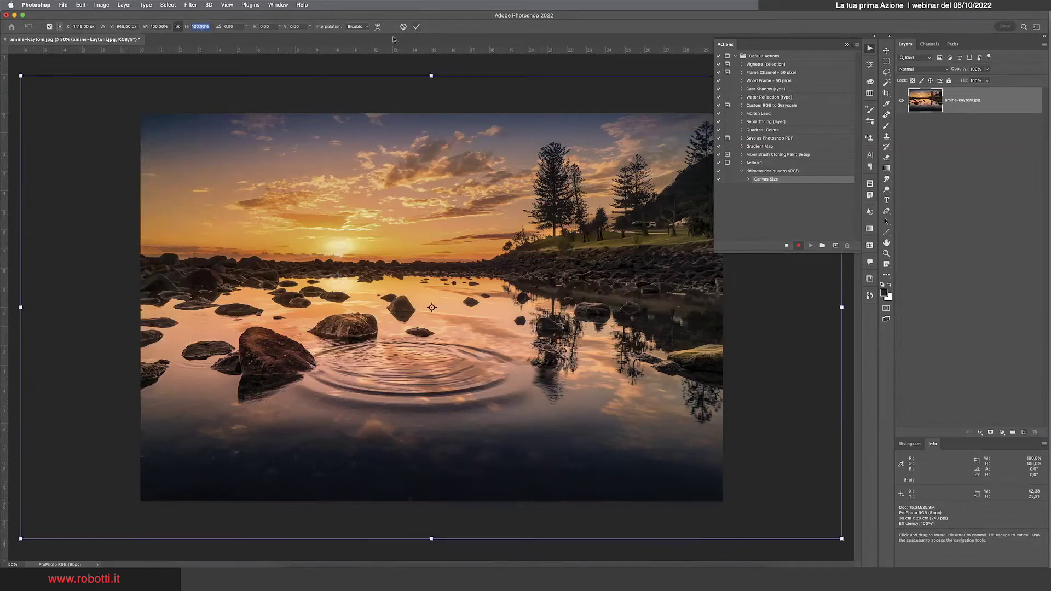
click(201, 26)
key(Down)
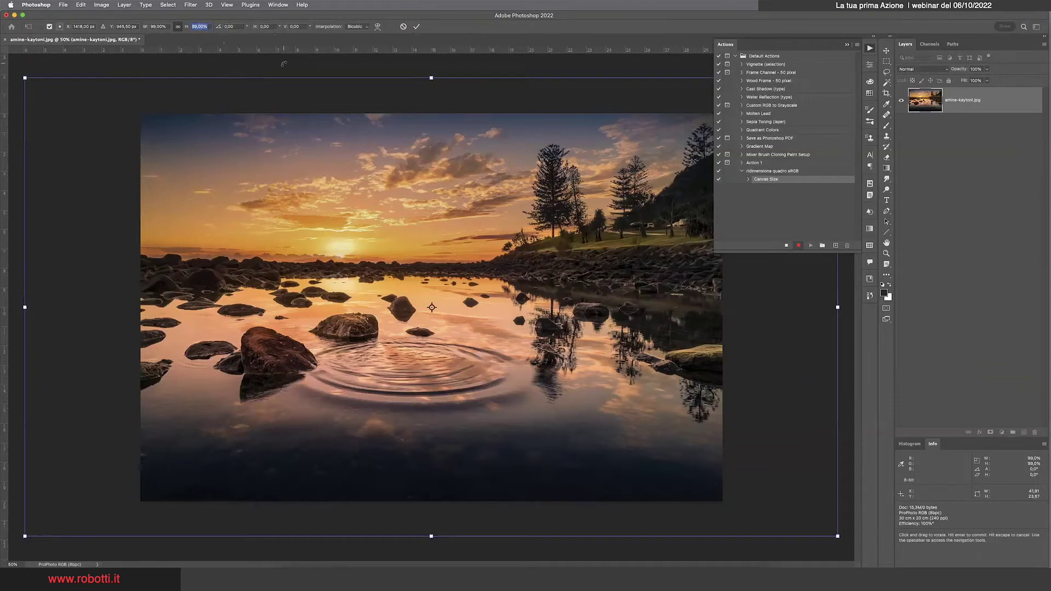
click(416, 27)
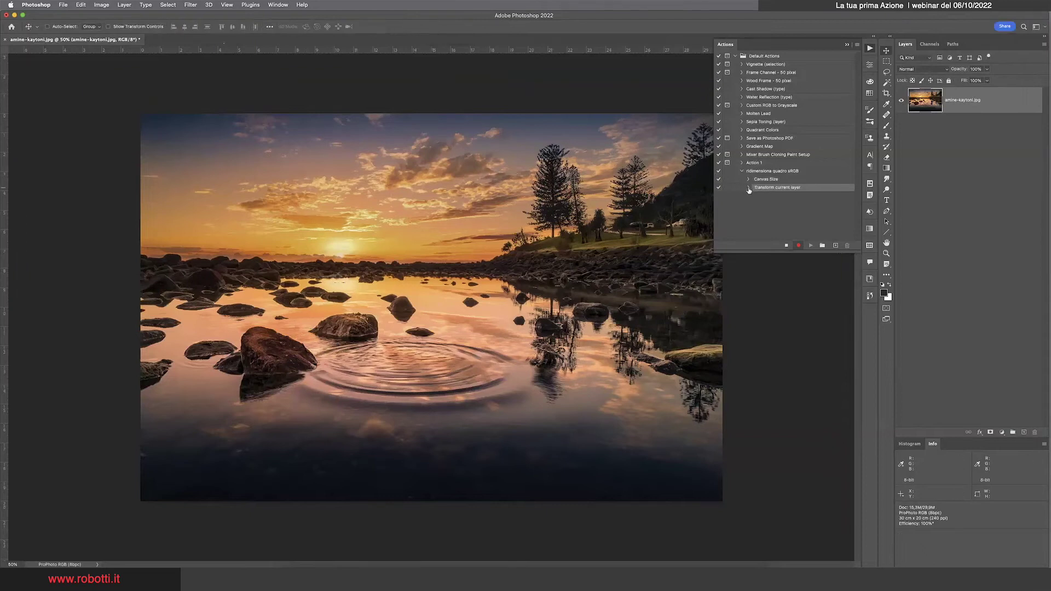
click(748, 187)
click(748, 187)
Convert the photo to sRGB IEC61966-2.1, keeping Relative Colorimetric intent.
click(81, 5)
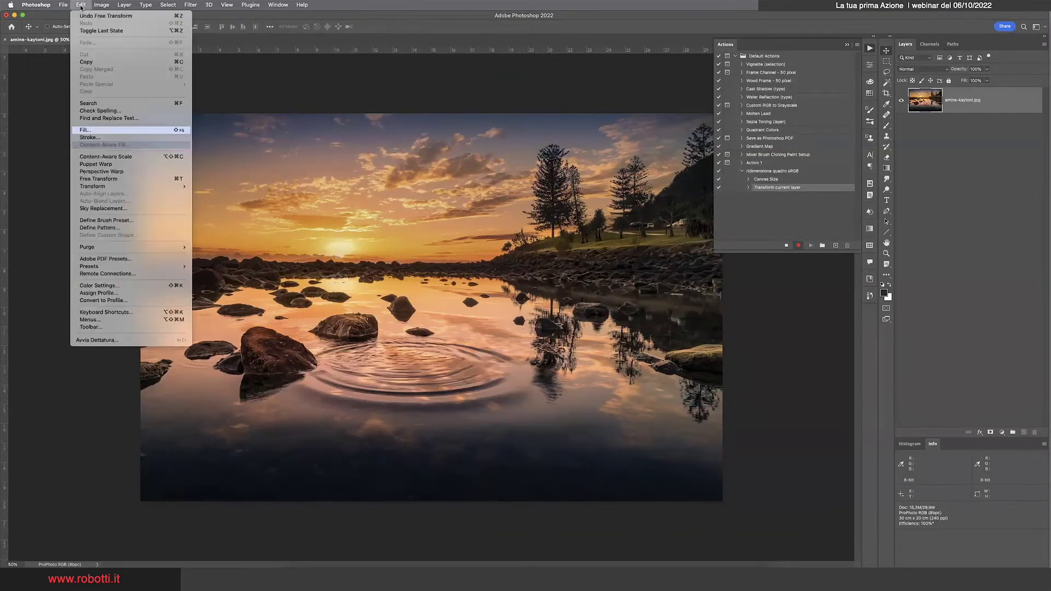
click(91, 303)
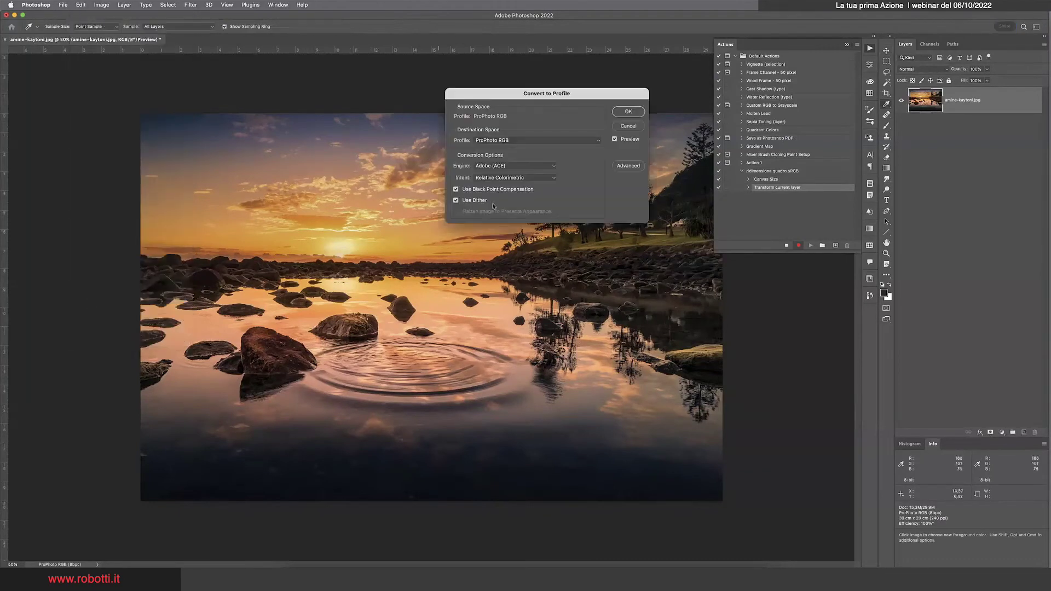
click(523, 141)
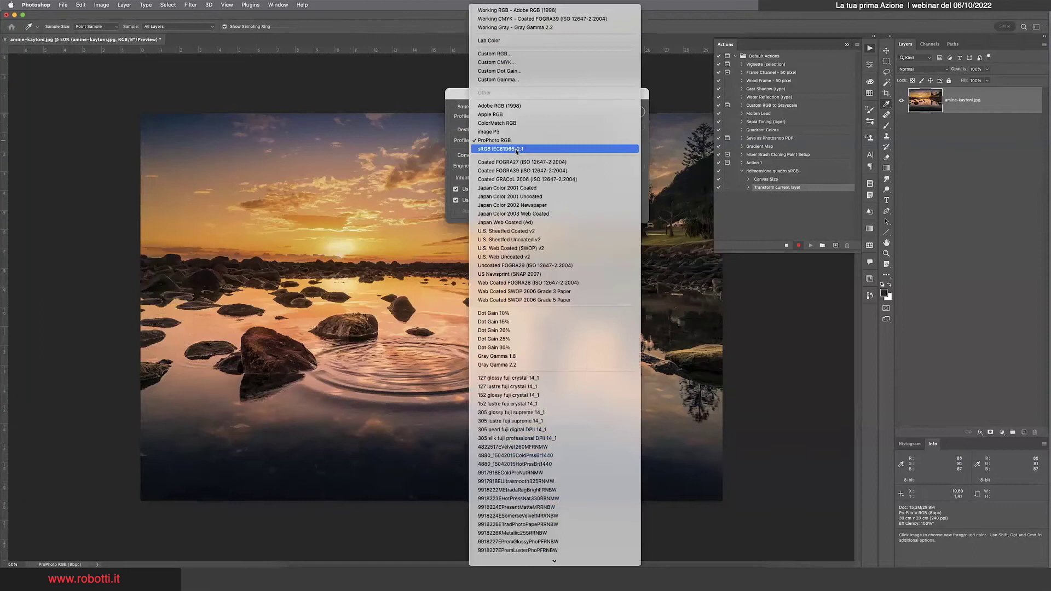
click(516, 149)
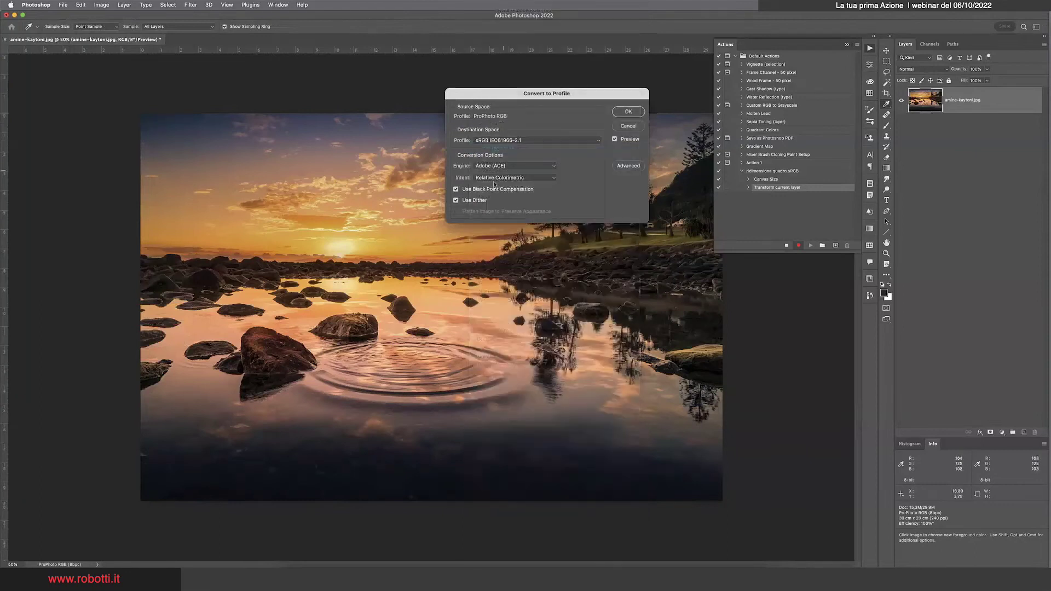
click(493, 179)
click(491, 178)
click(490, 179)
click(629, 112)
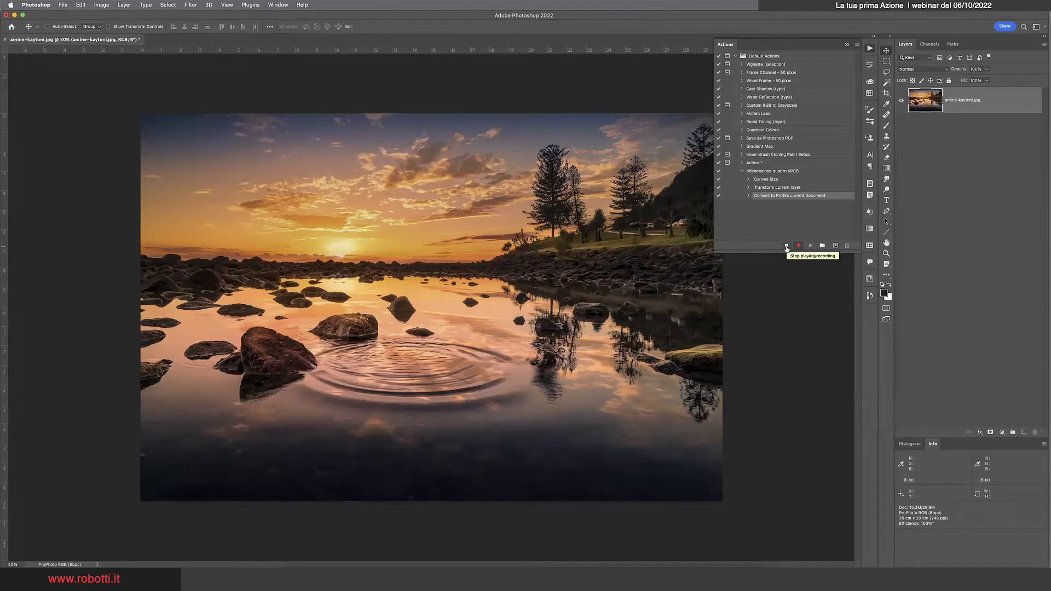
Stop recording and expand the Canvas Size step to review its settings.
click(786, 246)
click(786, 247)
click(748, 180)
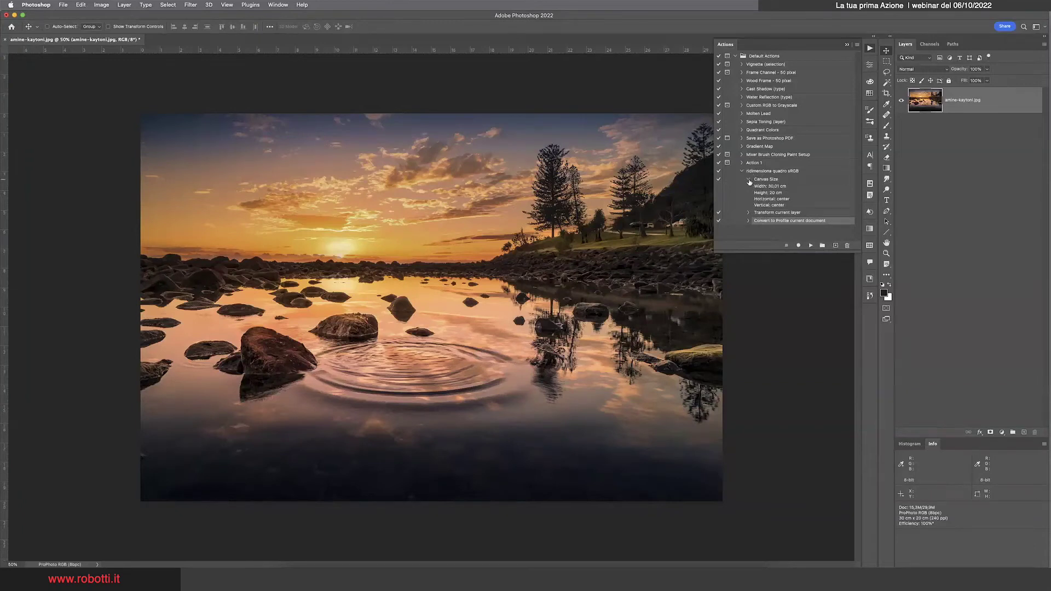
Review the transform step, then make Canvas Size and Transform current layer pause for input.
click(748, 180)
click(748, 187)
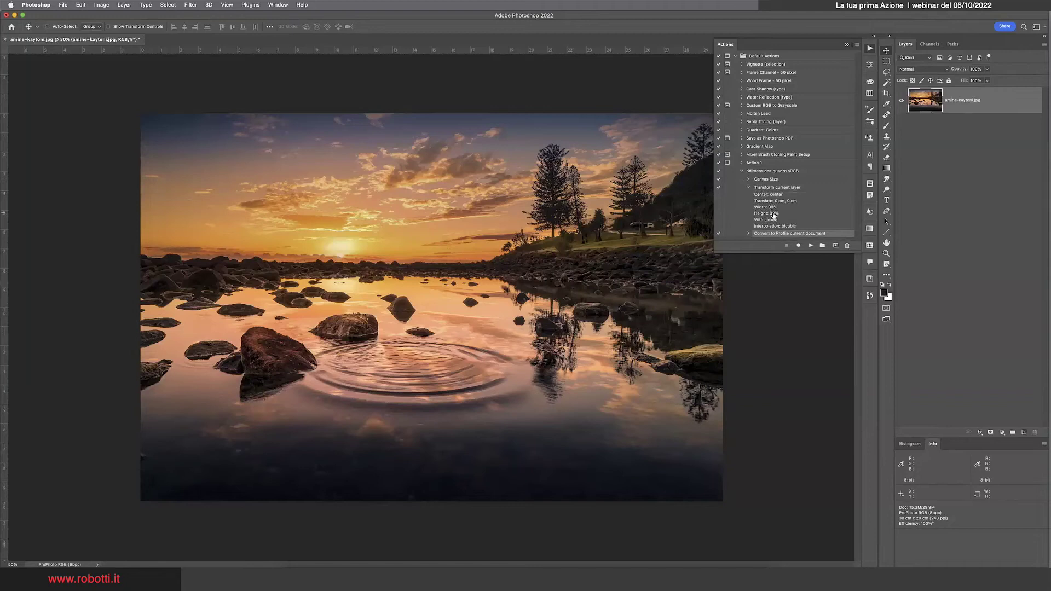
click(749, 187)
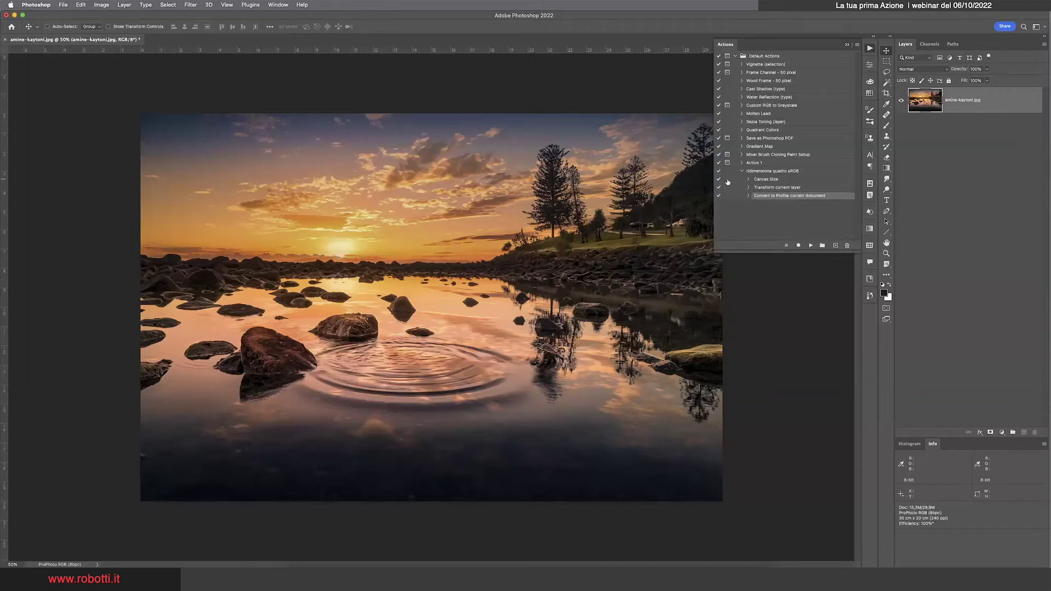
click(727, 180)
click(727, 188)
Close the sunset photo unsaved and open a_68343.jpg, converting it to the working space.
key(super+w)
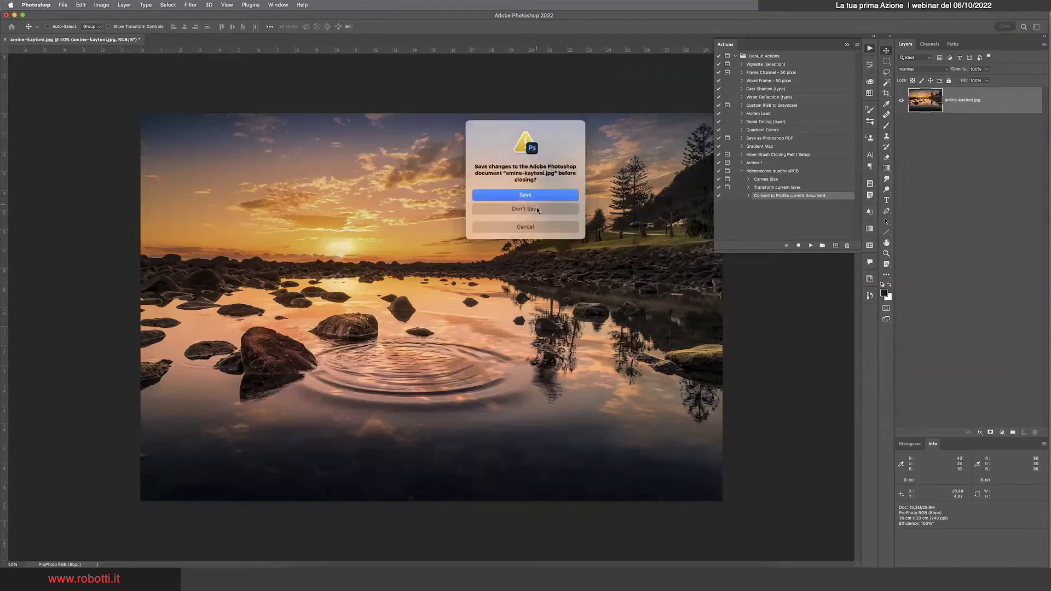
click(536, 207)
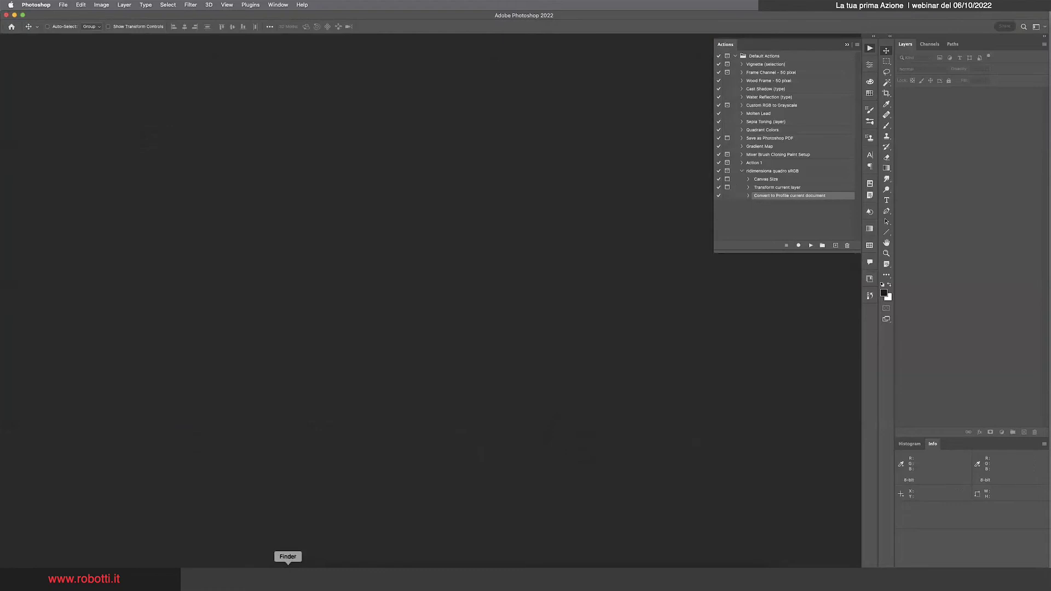
click(287, 579)
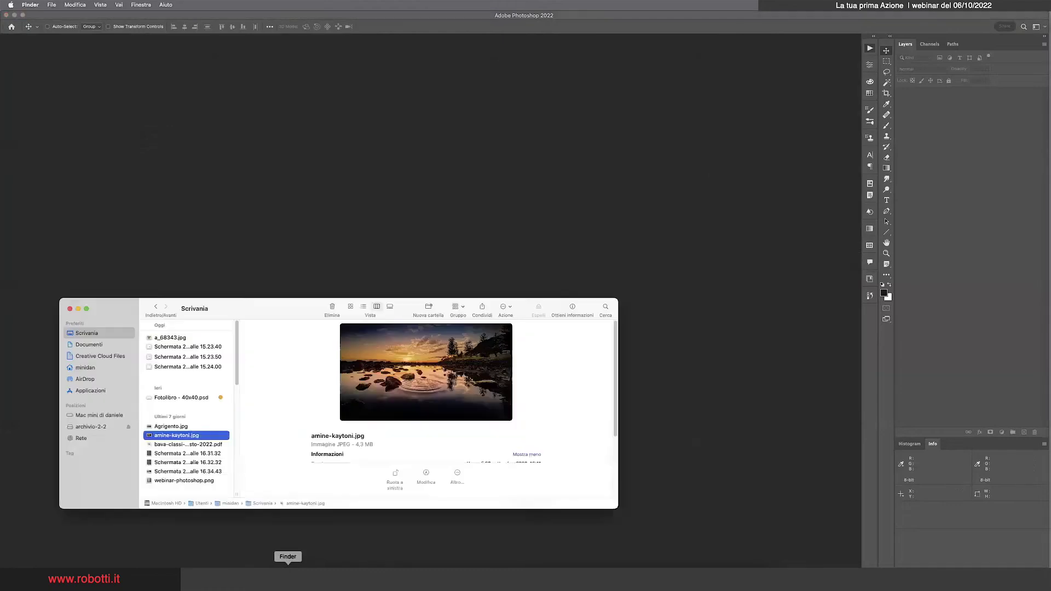
click(149, 339)
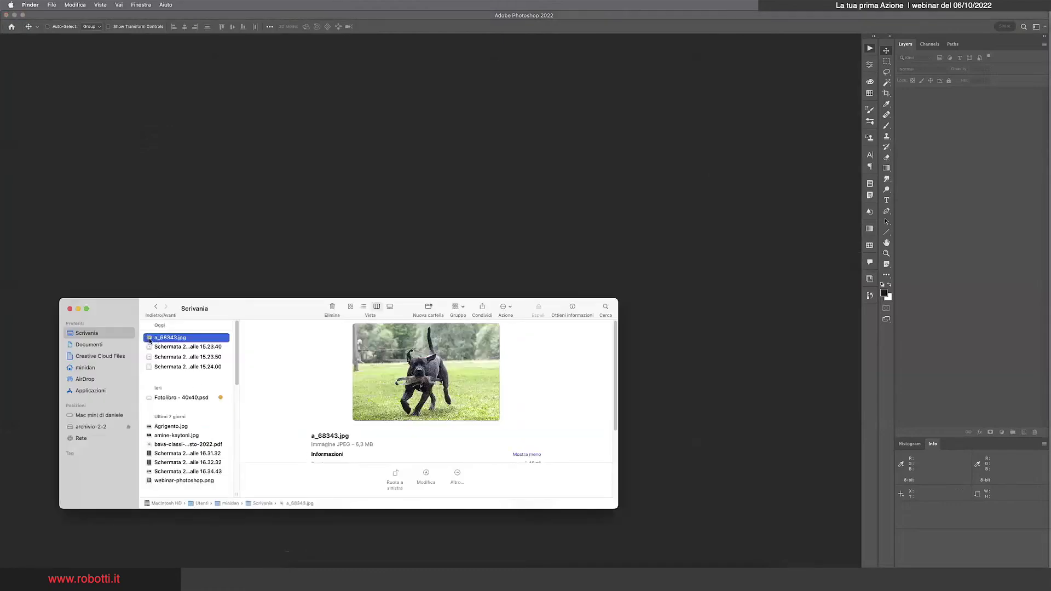
click(397, 160)
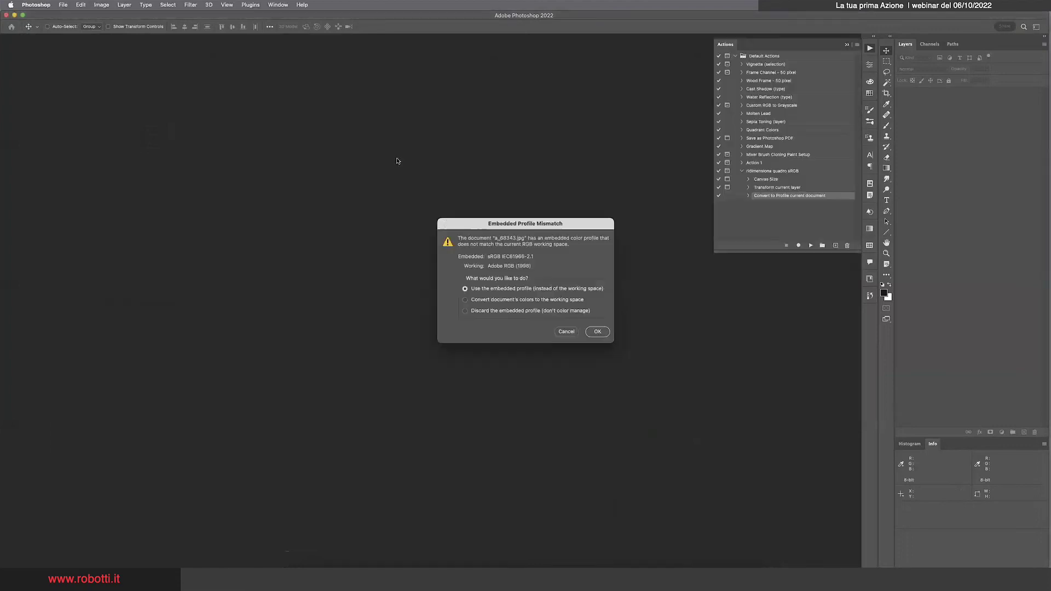
click(464, 300)
click(597, 332)
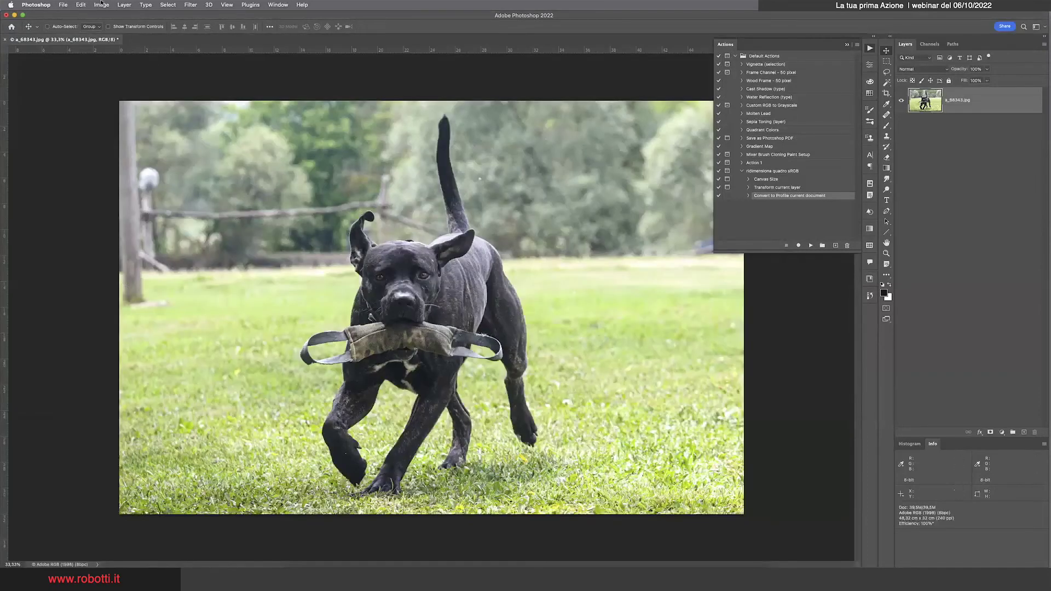
click(101, 5)
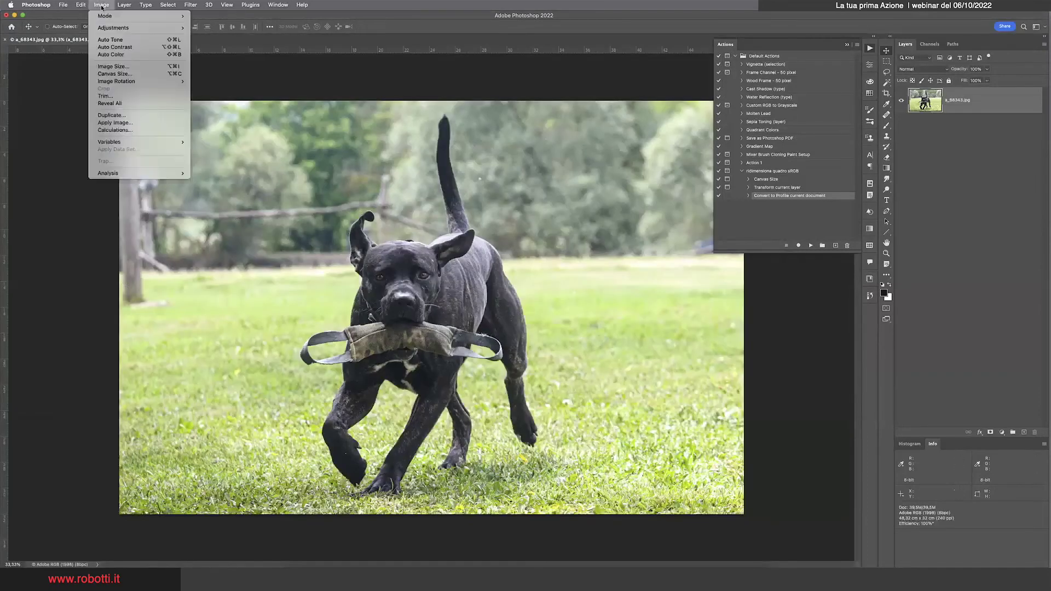
click(109, 67)
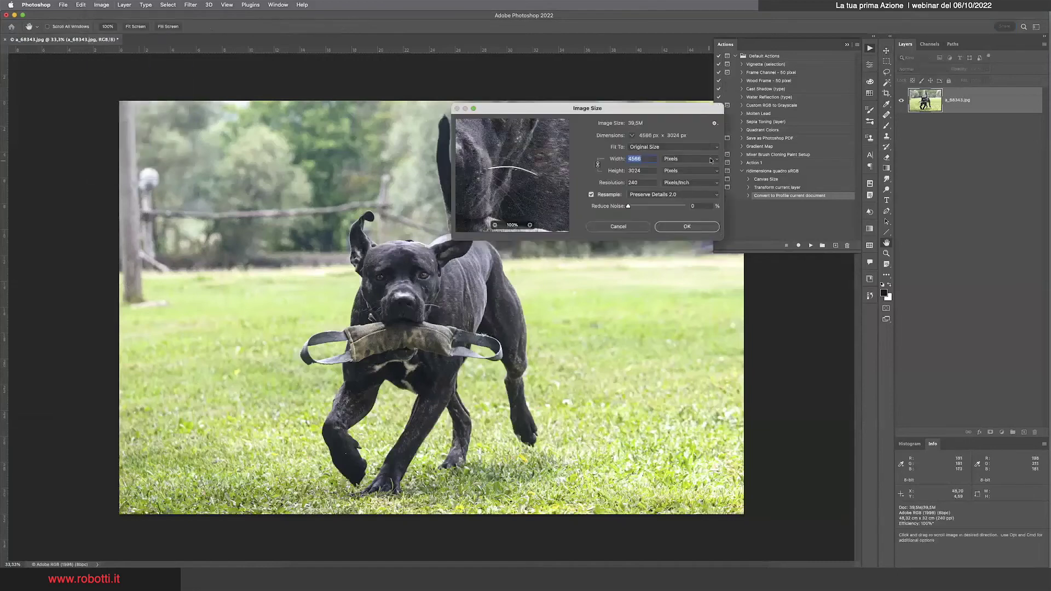
click(684, 160)
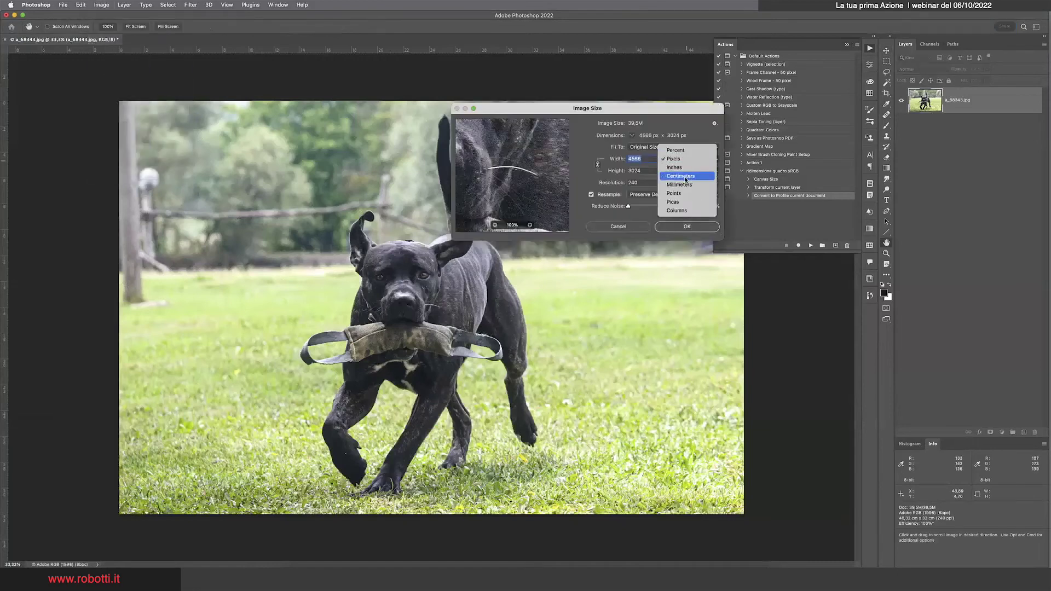
click(684, 176)
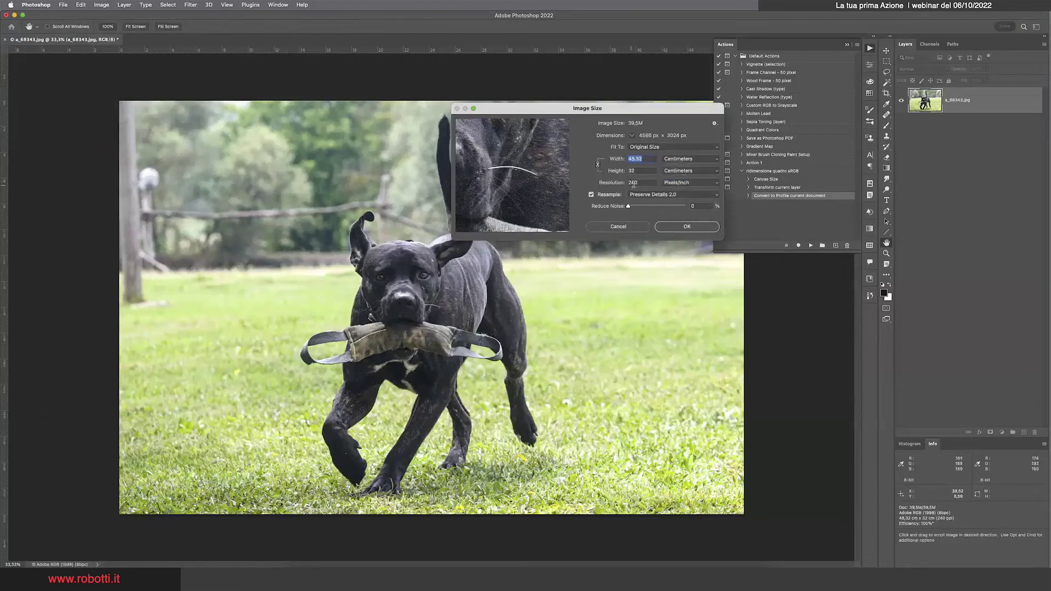
double_click(634, 183)
double_click(634, 159)
click(629, 227)
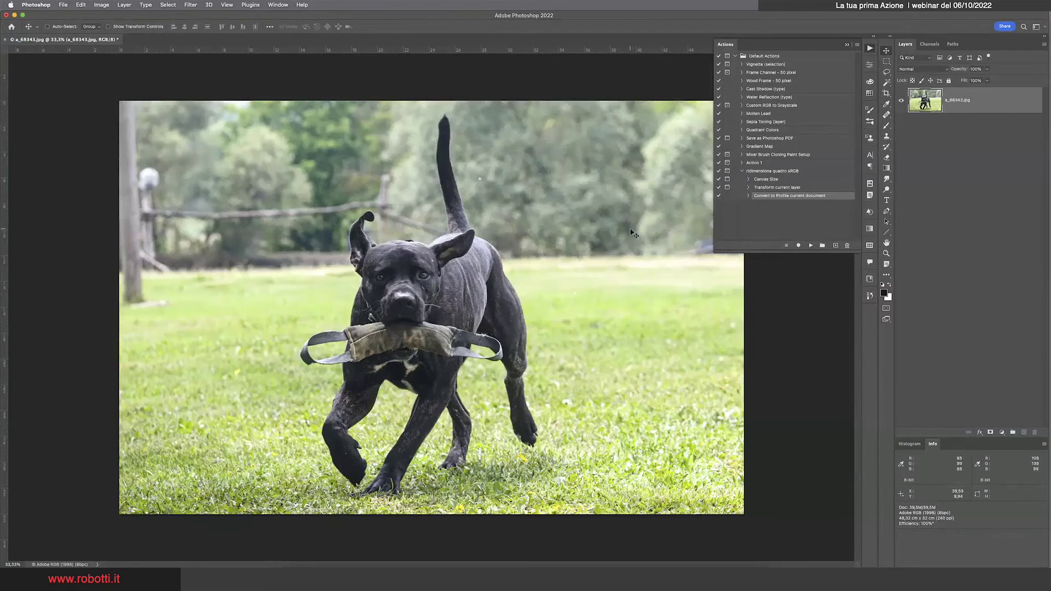
Set the dog photo's canvas to a 20 × 20 cm square.
click(99, 5)
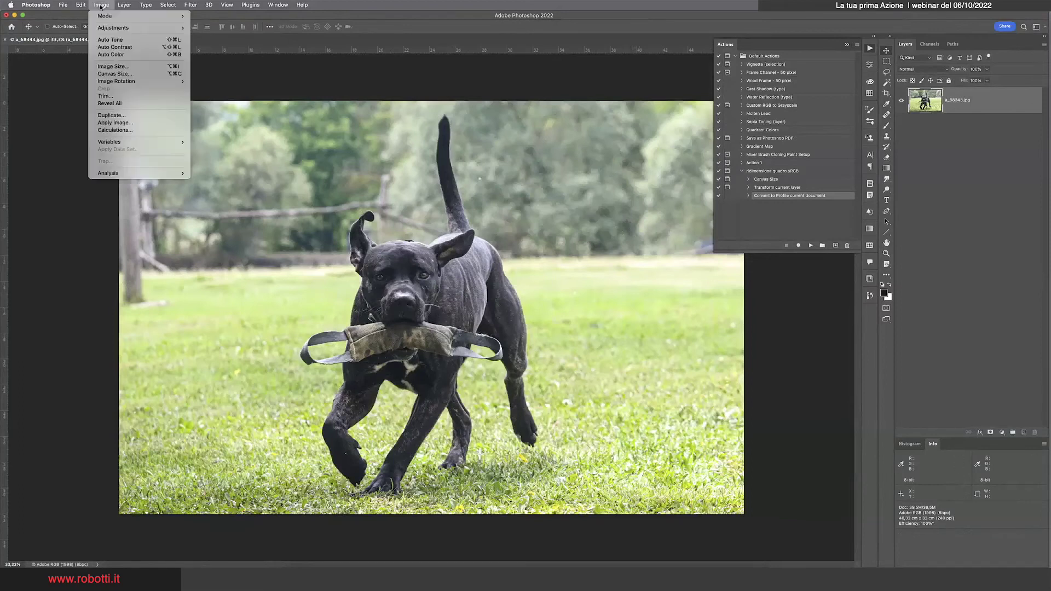
click(116, 74)
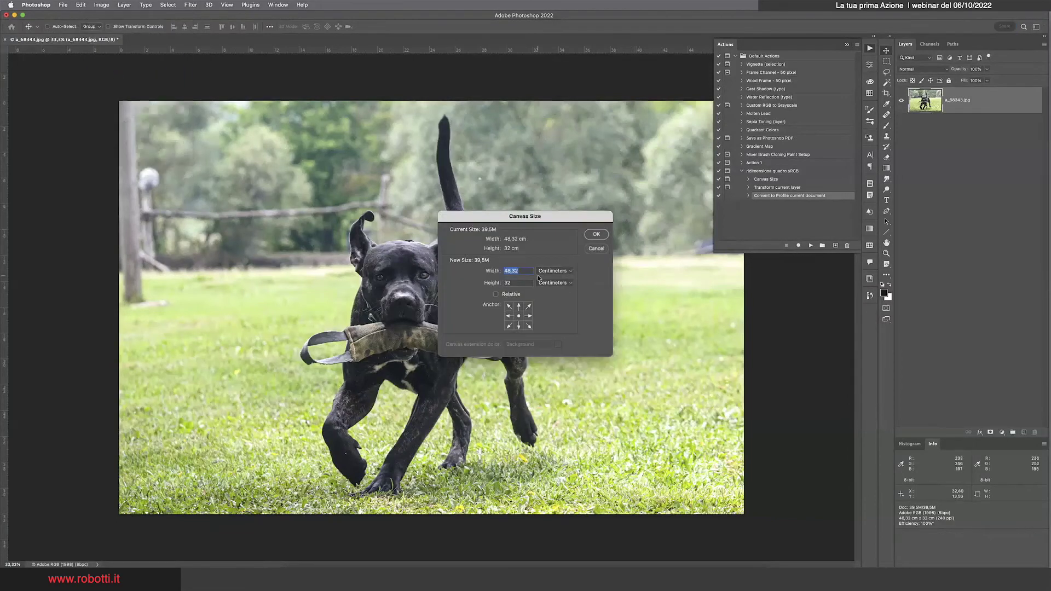
text(20)
key(Tab)
text(20)
click(596, 234)
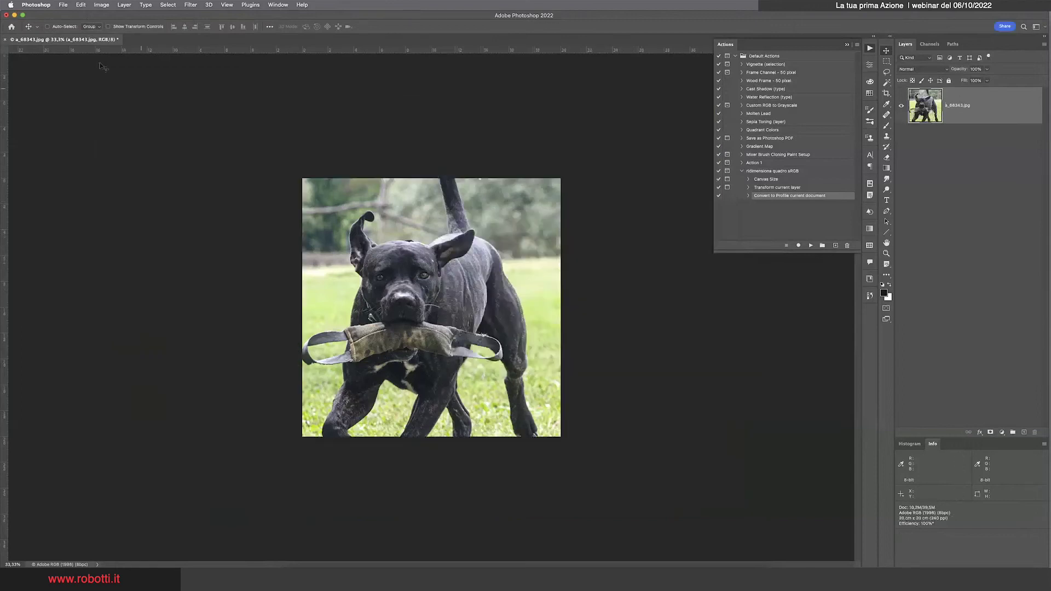
Free Transform the photo, scaling it down from opposite corners to fit the square.
click(80, 4)
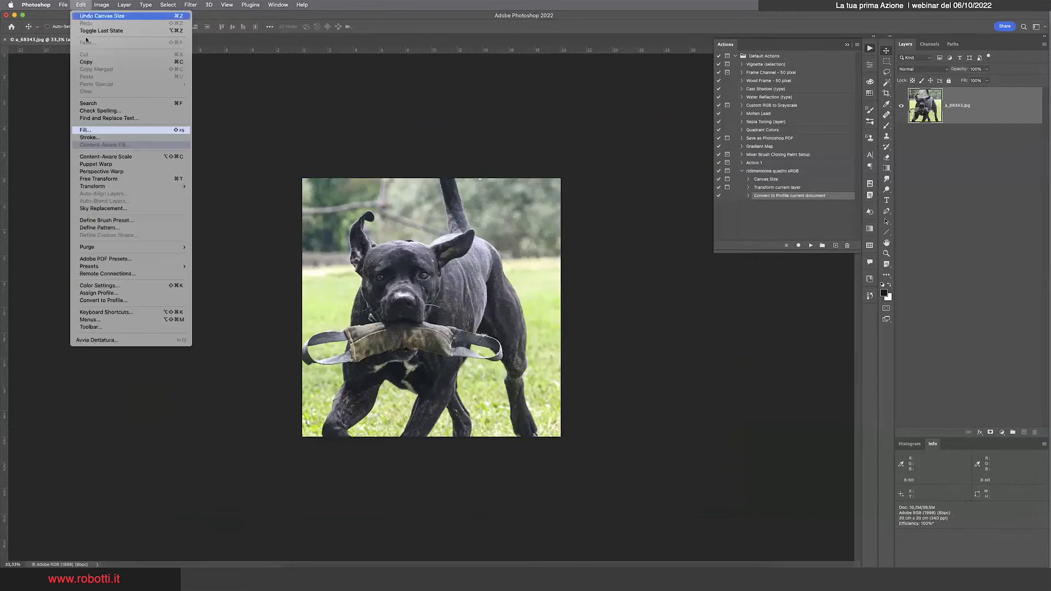
click(111, 180)
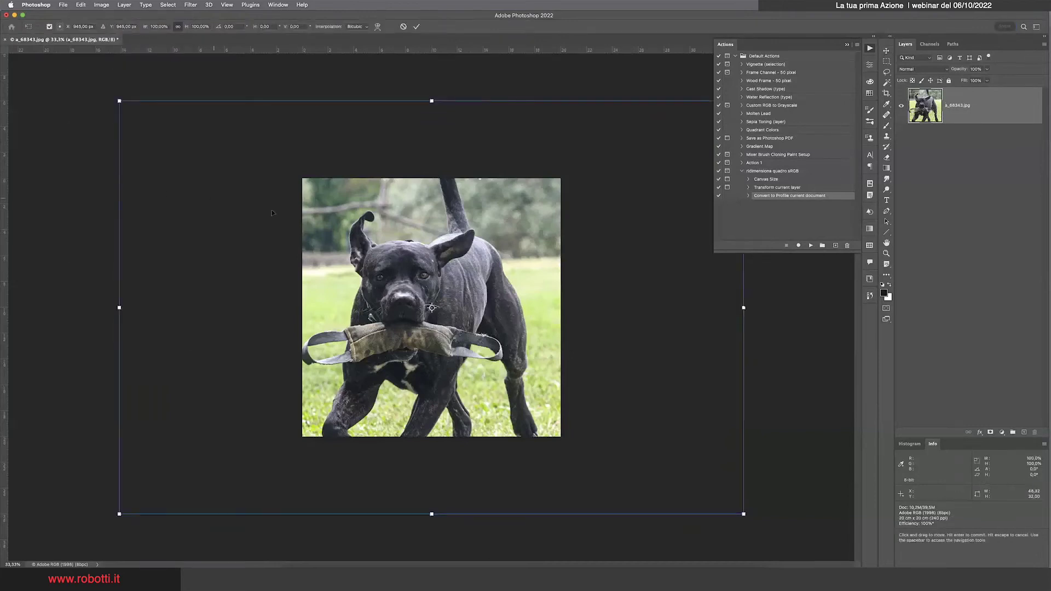
mouse_move(119, 101)
mouse_down()
mouse_move(179, 164)
mouse_move(225, 171)
mouse_up()
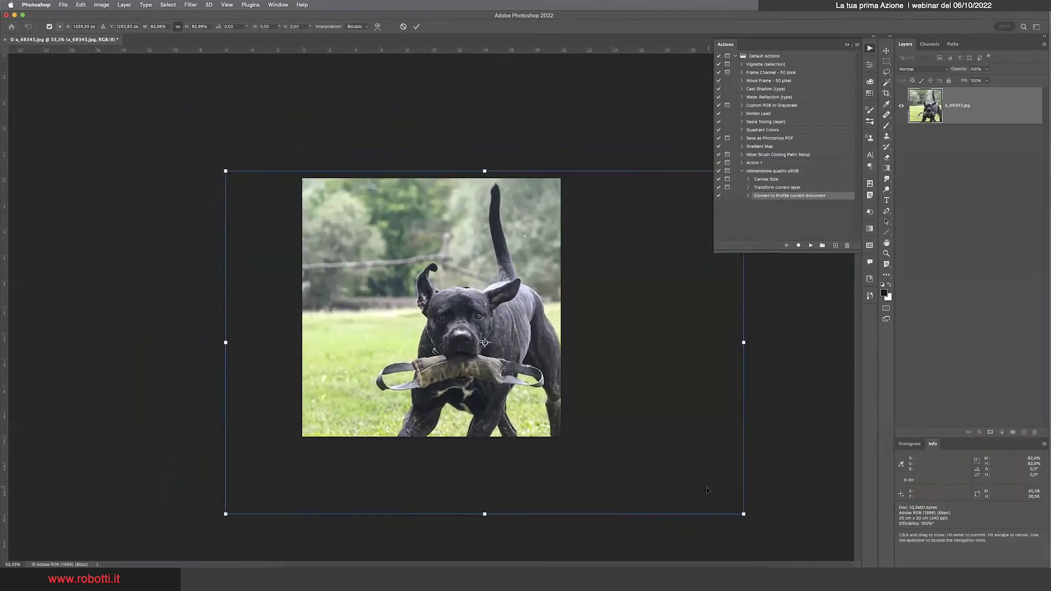
drag(745, 507, 629, 422)
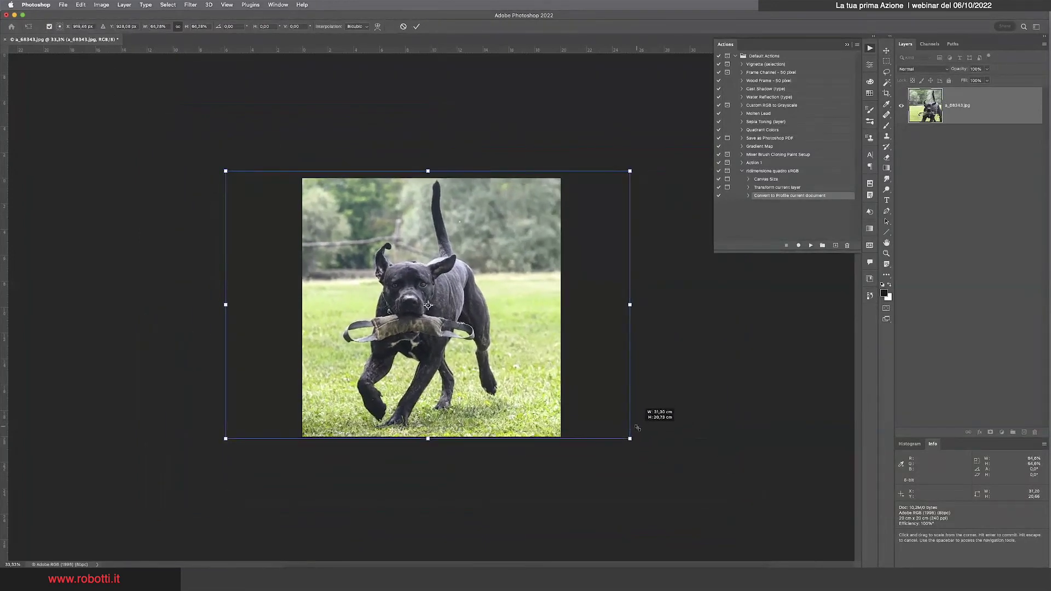
click(417, 28)
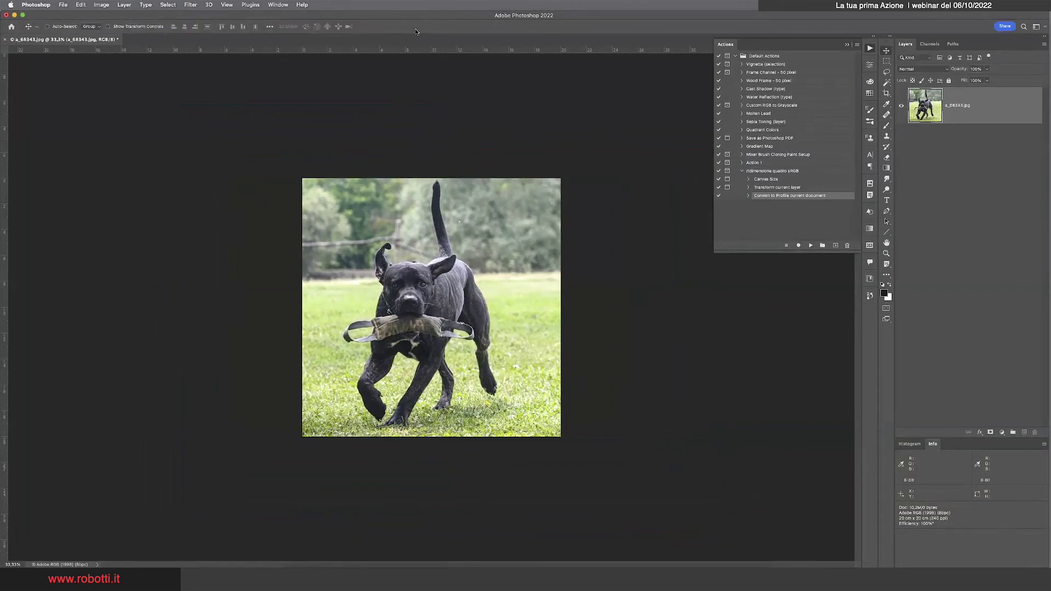
click(79, 6)
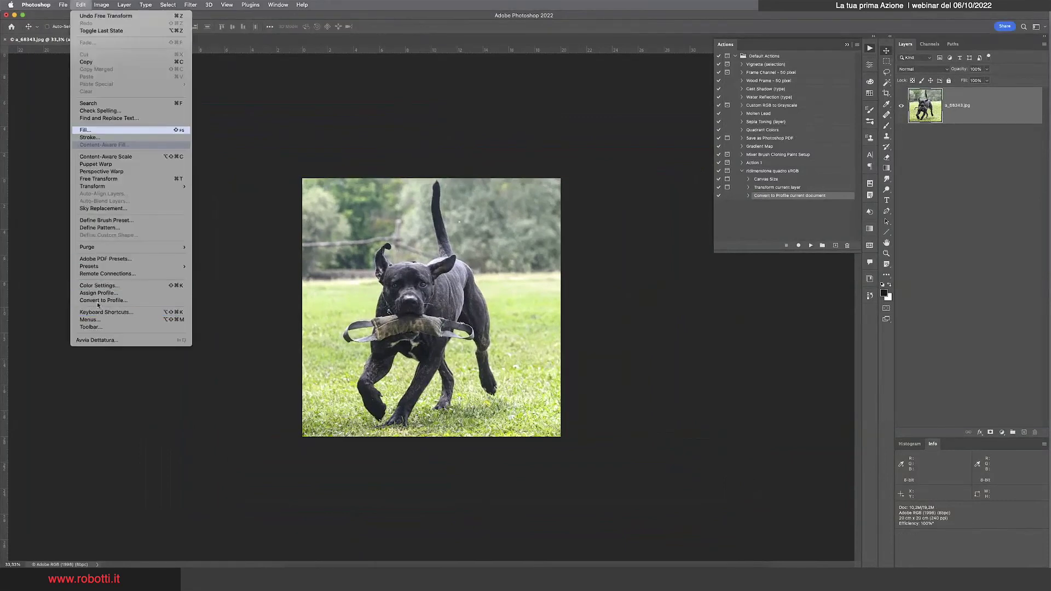
Convert the squared dog photo to sRGB with Convert to Profile.
click(99, 305)
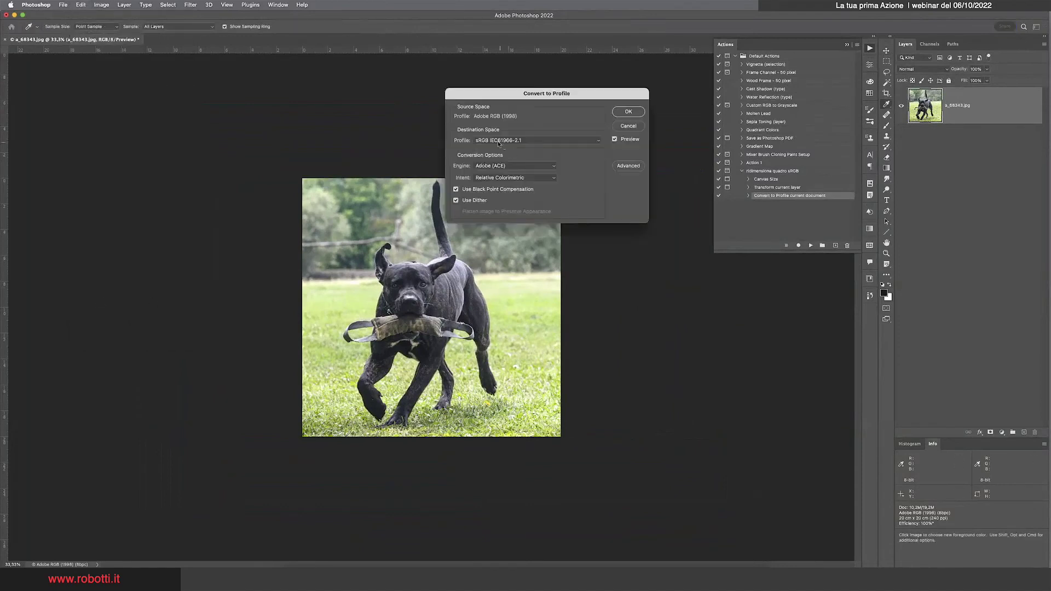
click(628, 113)
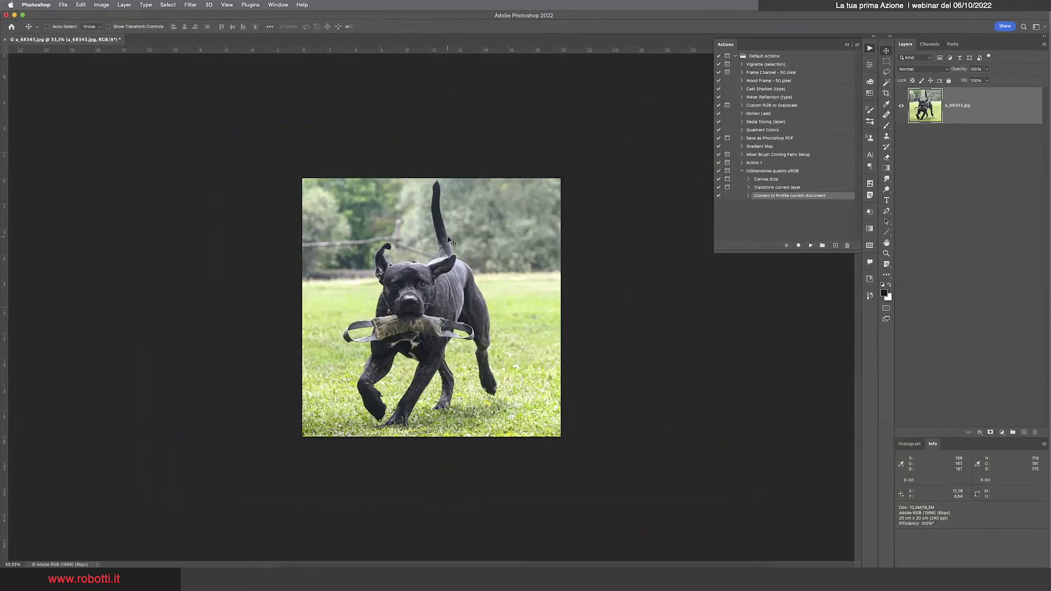
Discard edits, reopen a_68343.jpg in the working space, and select 'ridimensiona quadro sRGB'.
key(super+w)
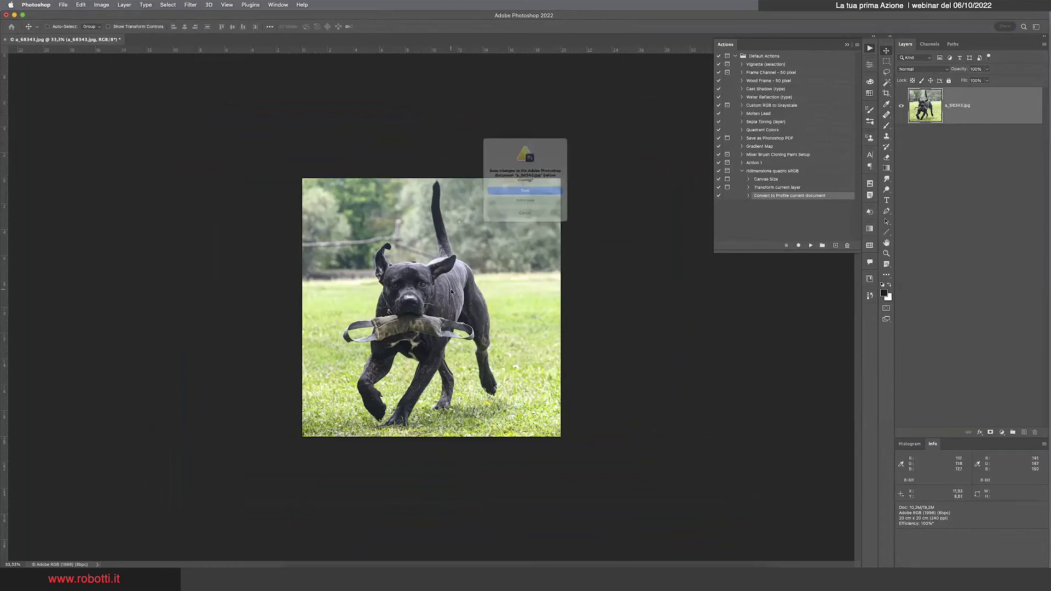
click(539, 208)
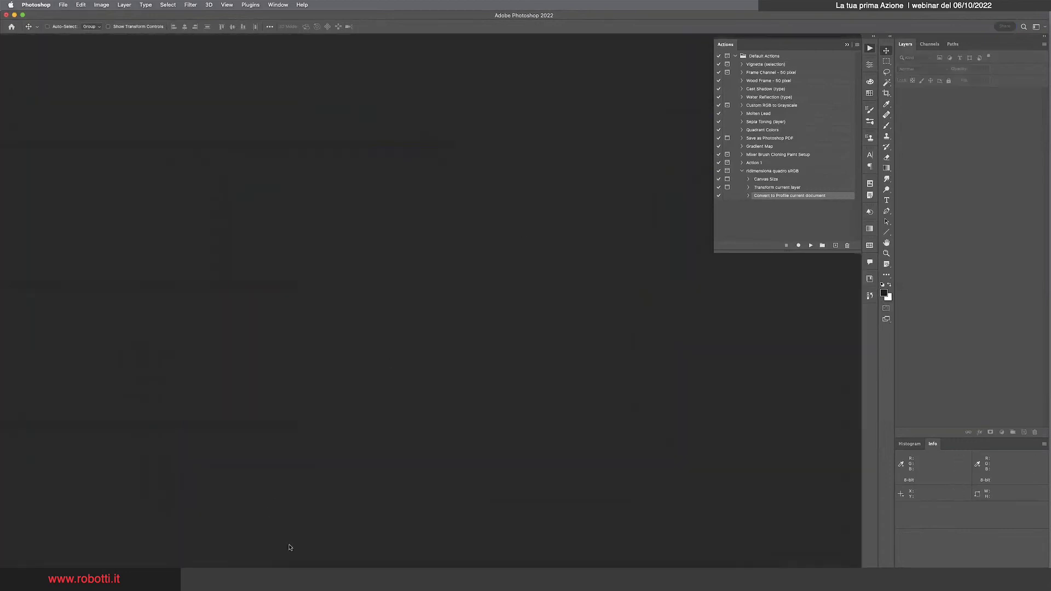
click(288, 575)
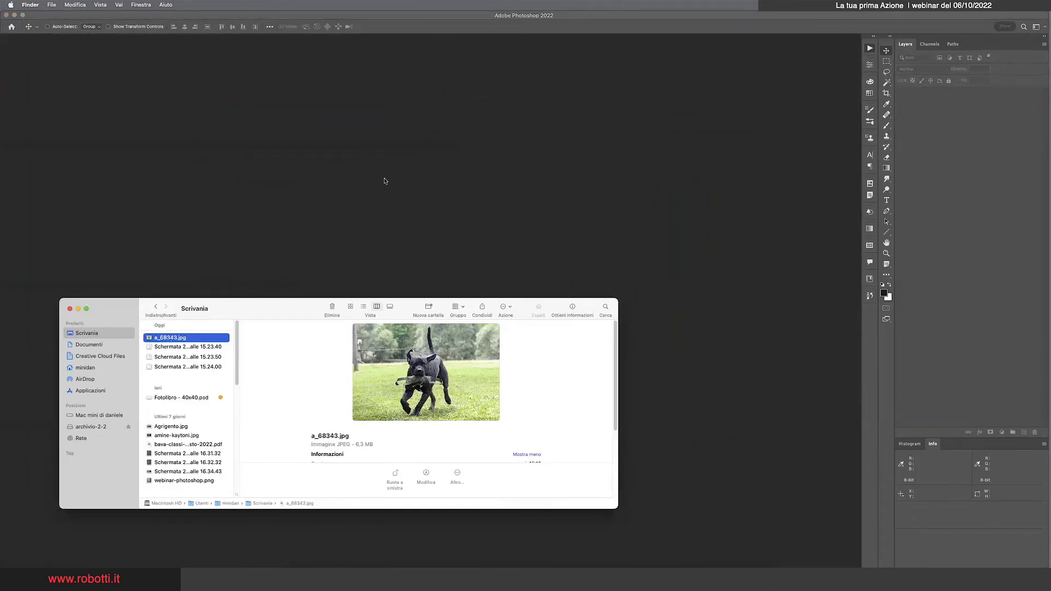
click(465, 300)
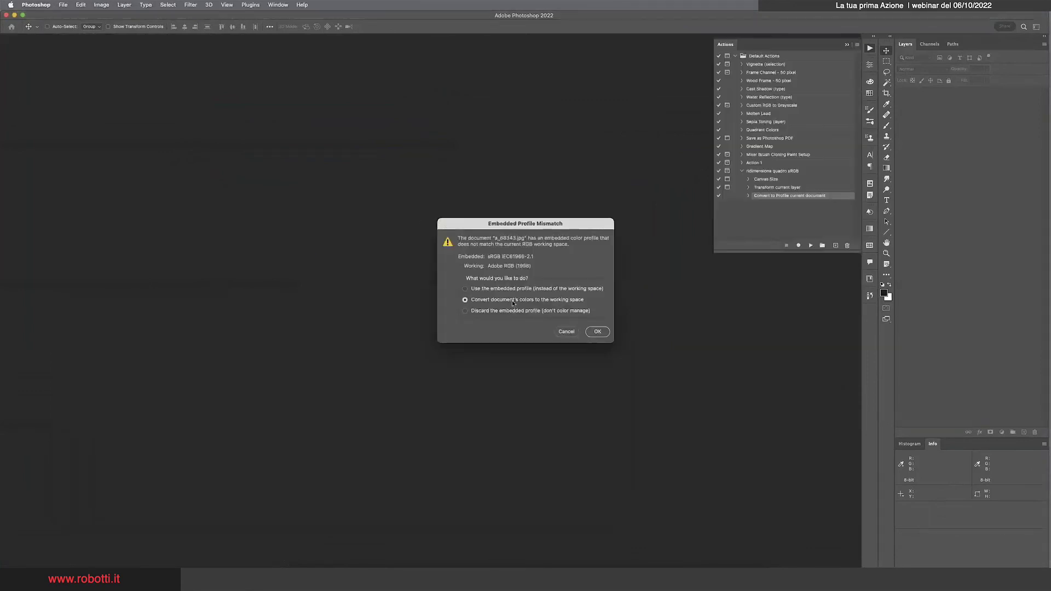
click(602, 334)
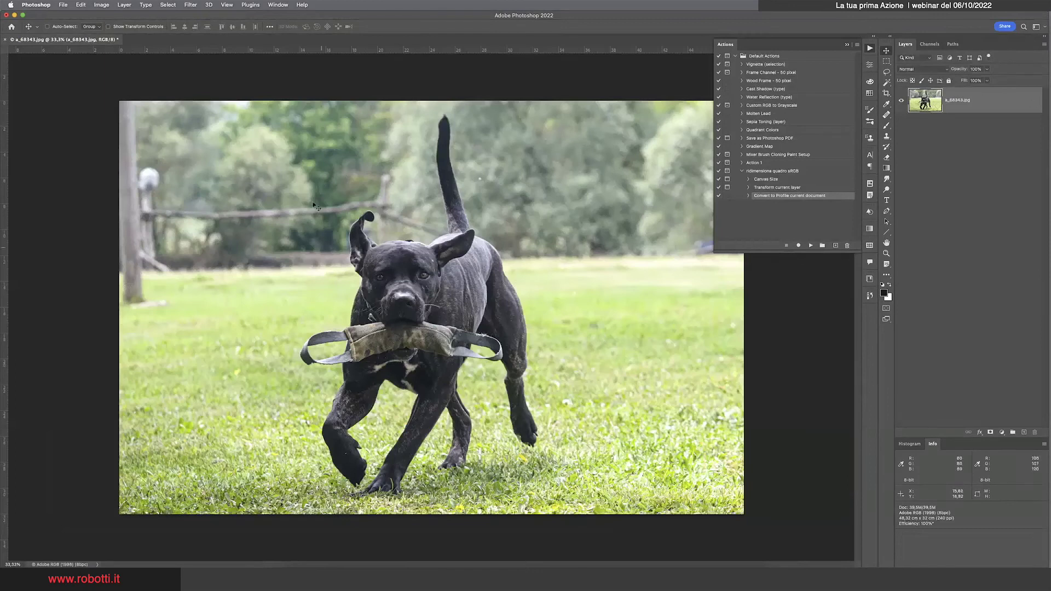
click(765, 172)
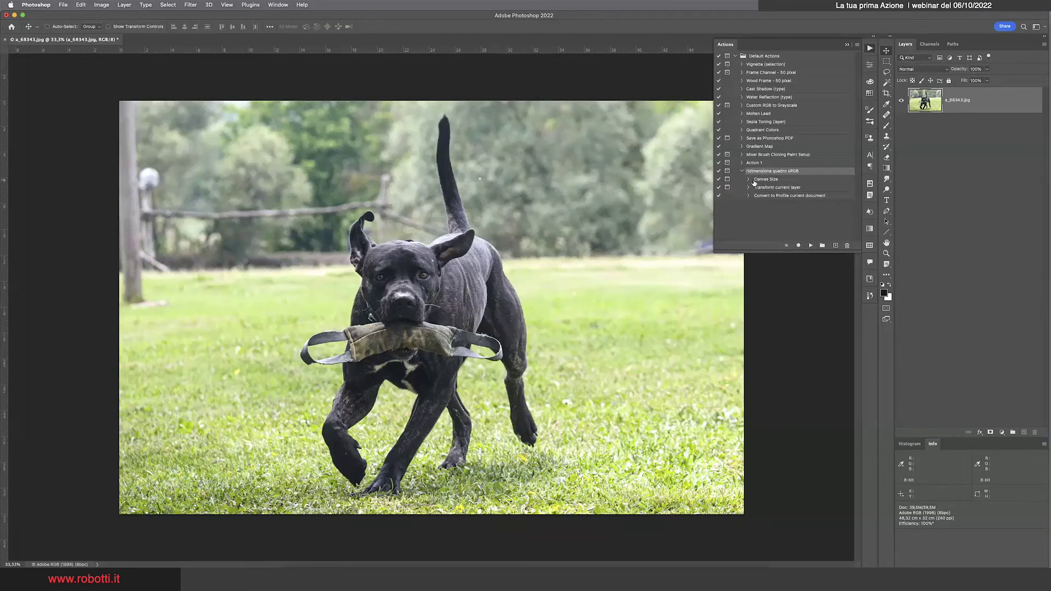
Play the resize action and enter a 15 × 10 cm canvas size.
click(811, 245)
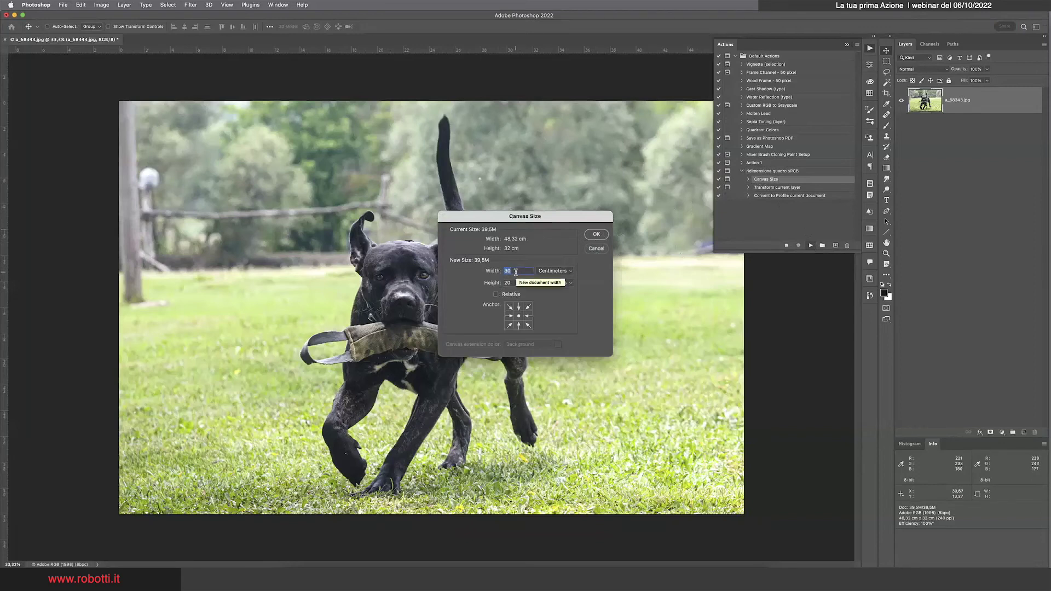
text(15)
key(Tab)
text(10)
click(594, 236)
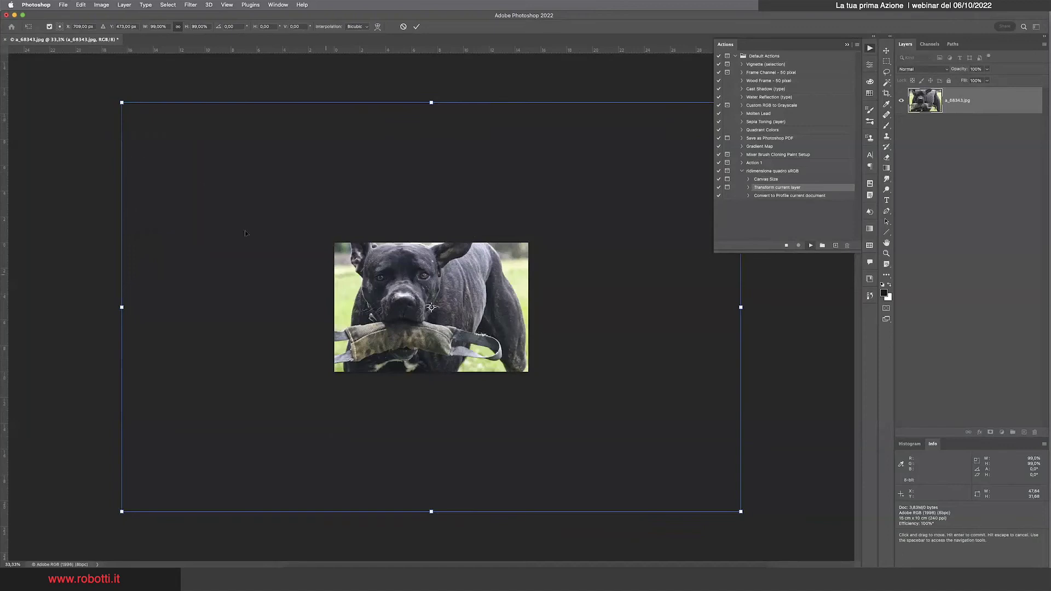
Scale the photo down from its corners to fit the 15 × 10 cm canvas.
drag(121, 103, 244, 184)
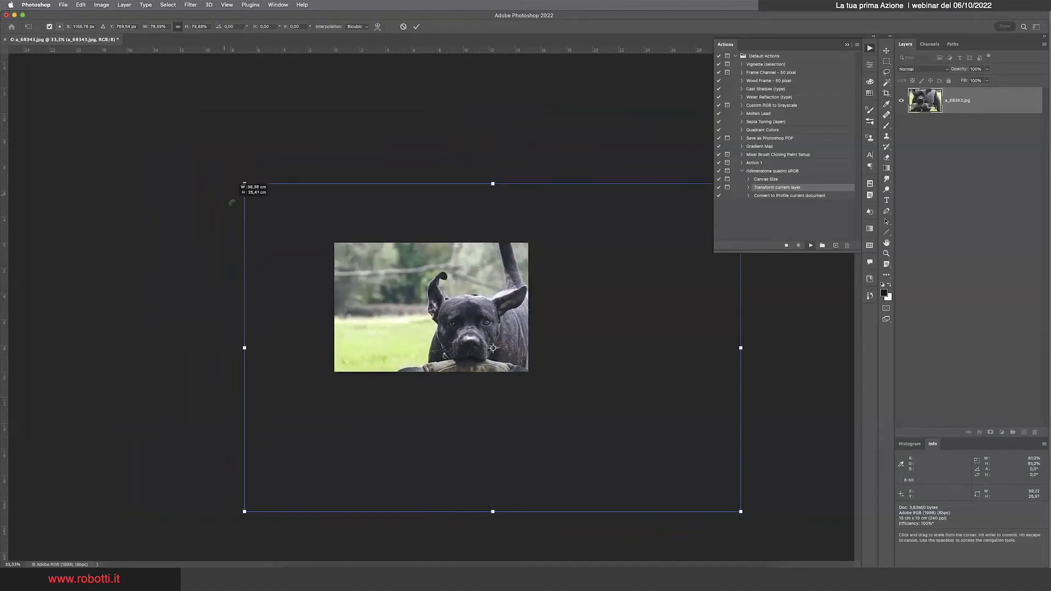
drag(767, 505, 531, 393)
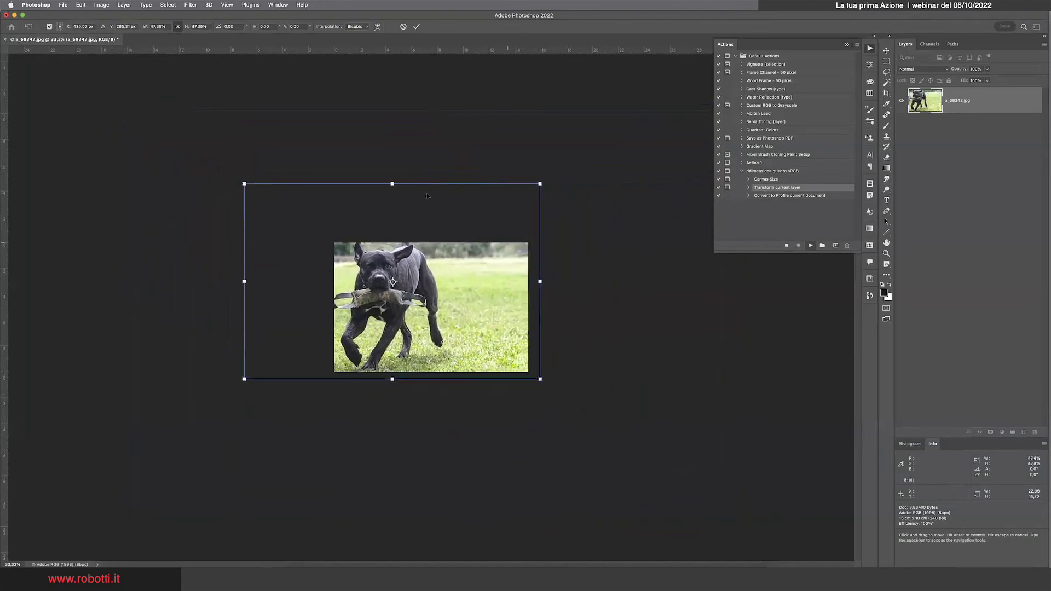
drag(244, 183, 328, 238)
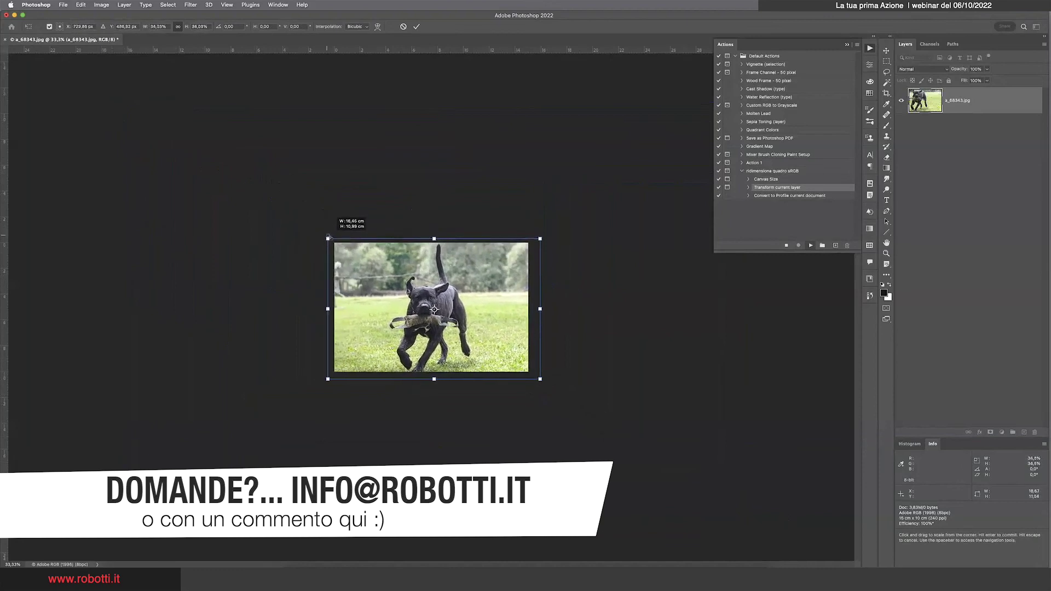
drag(540, 379, 535, 375)
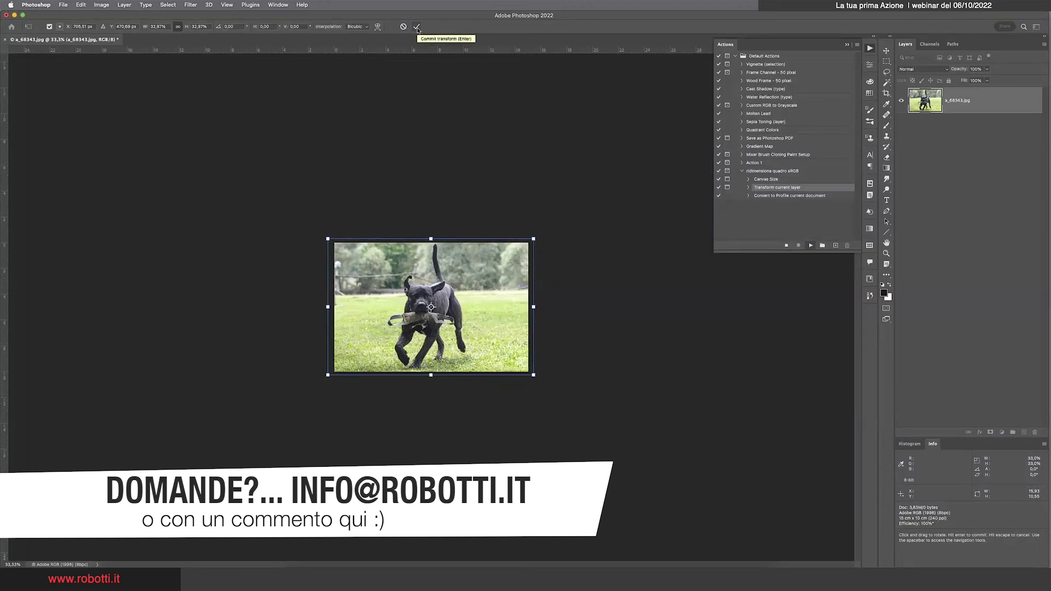
click(417, 27)
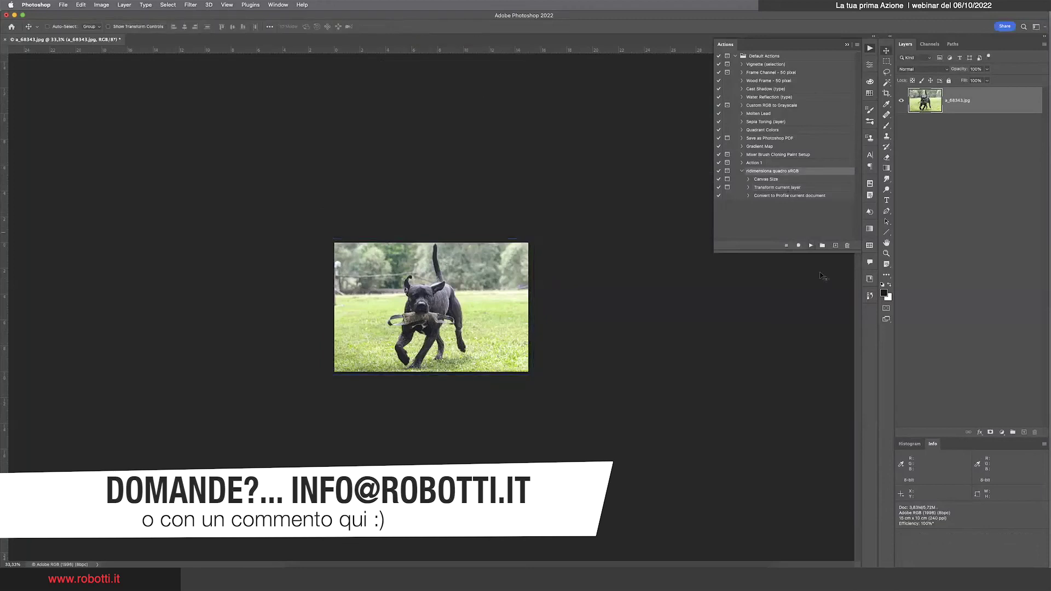
Turn off the Convert to Profile dialog pause and expand the Sepia Toning (layer) action.
click(726, 195)
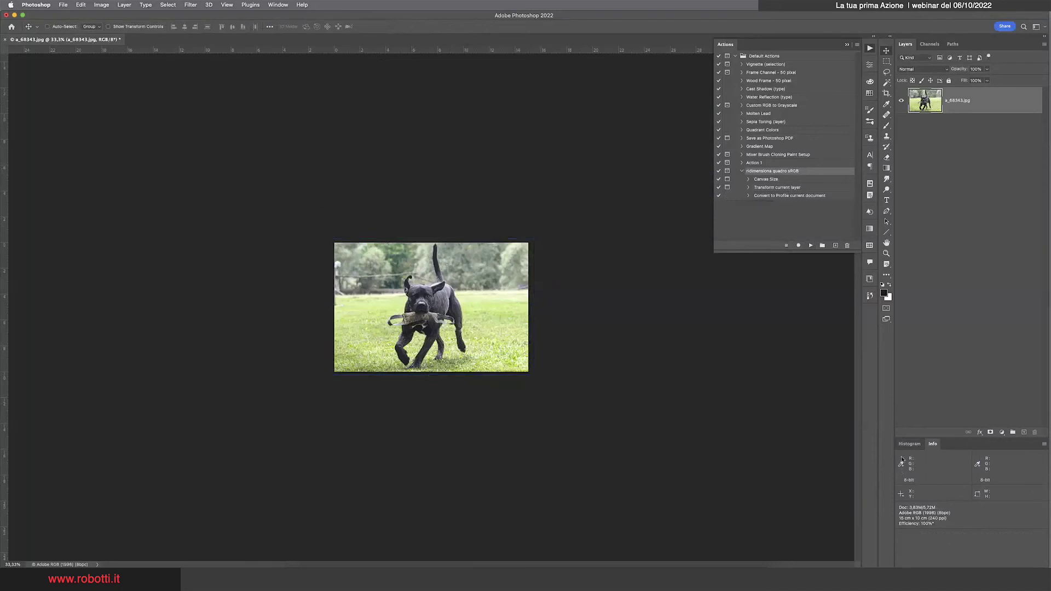
click(748, 195)
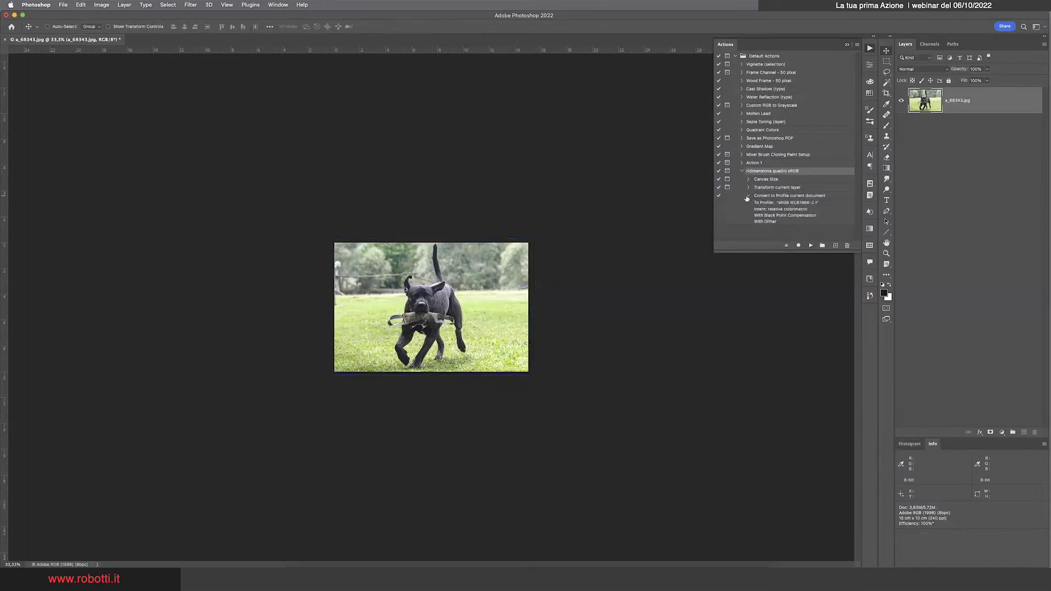
click(748, 196)
click(742, 122)
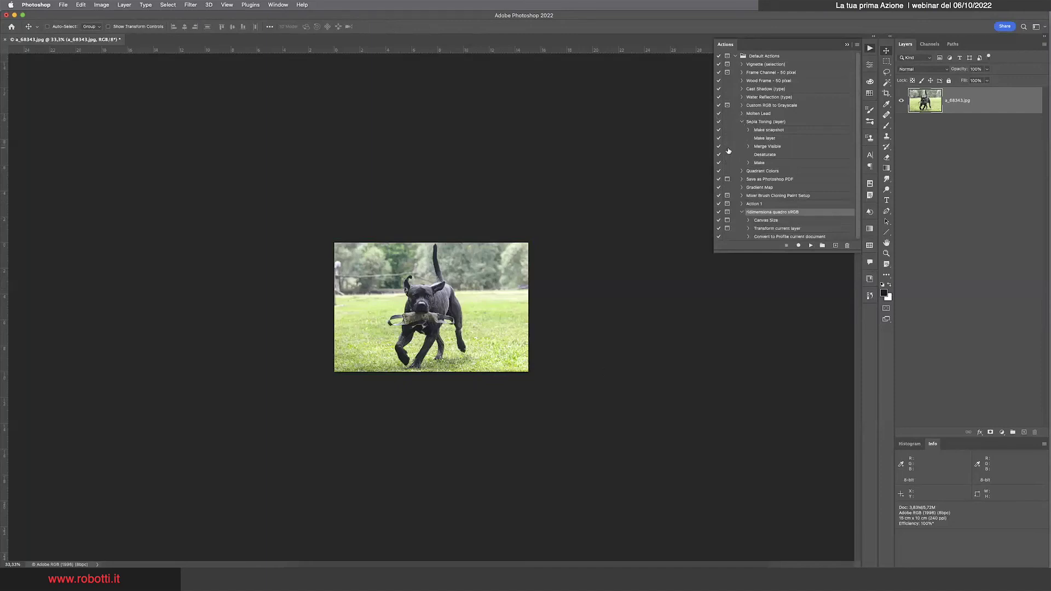
Cancel the whole-action dialog toggle and collapse the Sepia Toning (layer) steps.
click(727, 122)
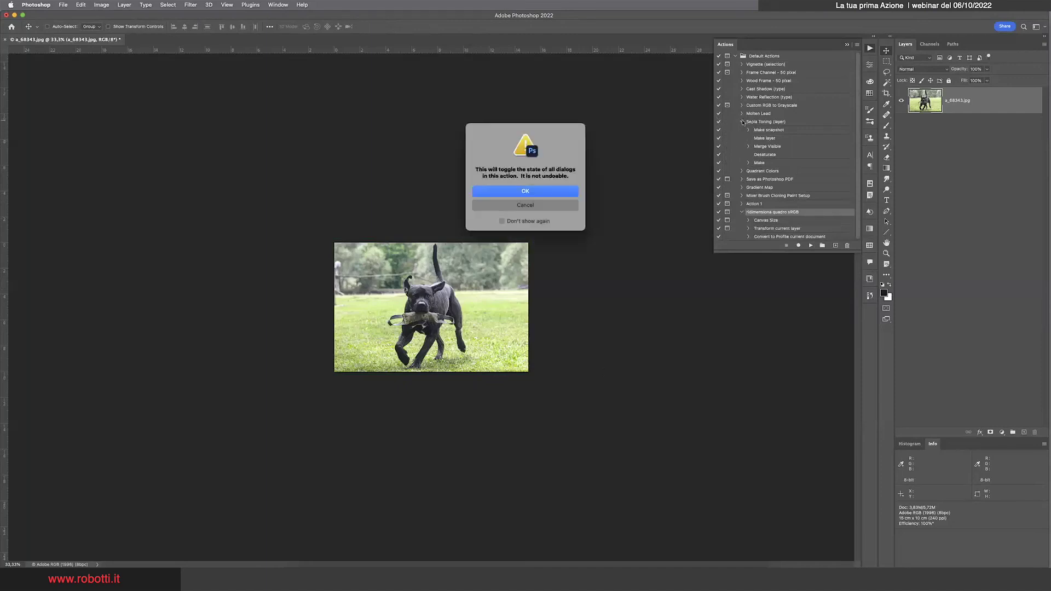
click(560, 209)
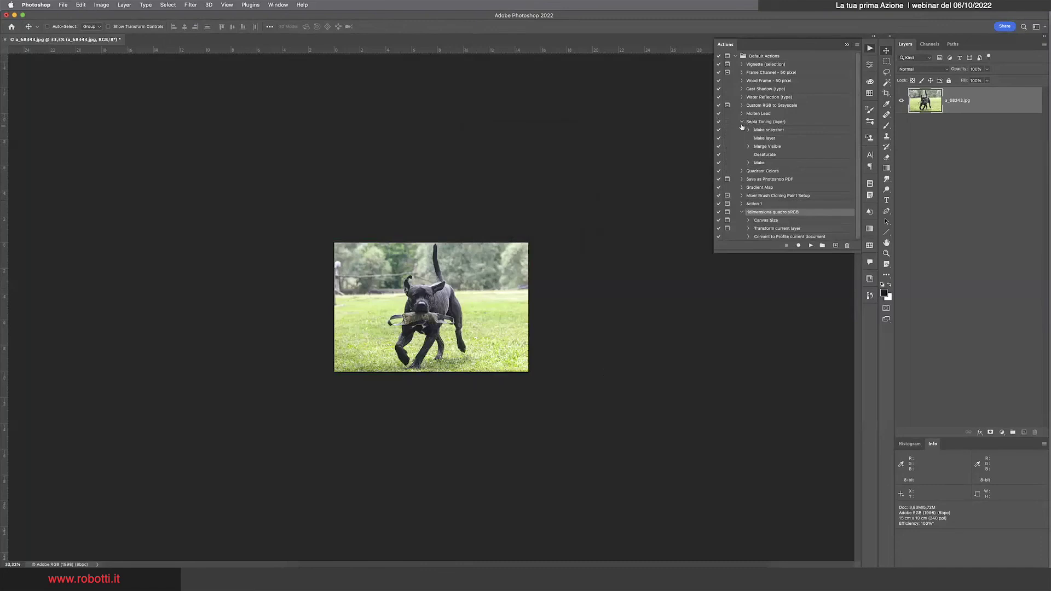
click(742, 123)
Turn Gradient Map's Make snapshot dialog pause off and back on, then collapse Gradient Map.
click(743, 148)
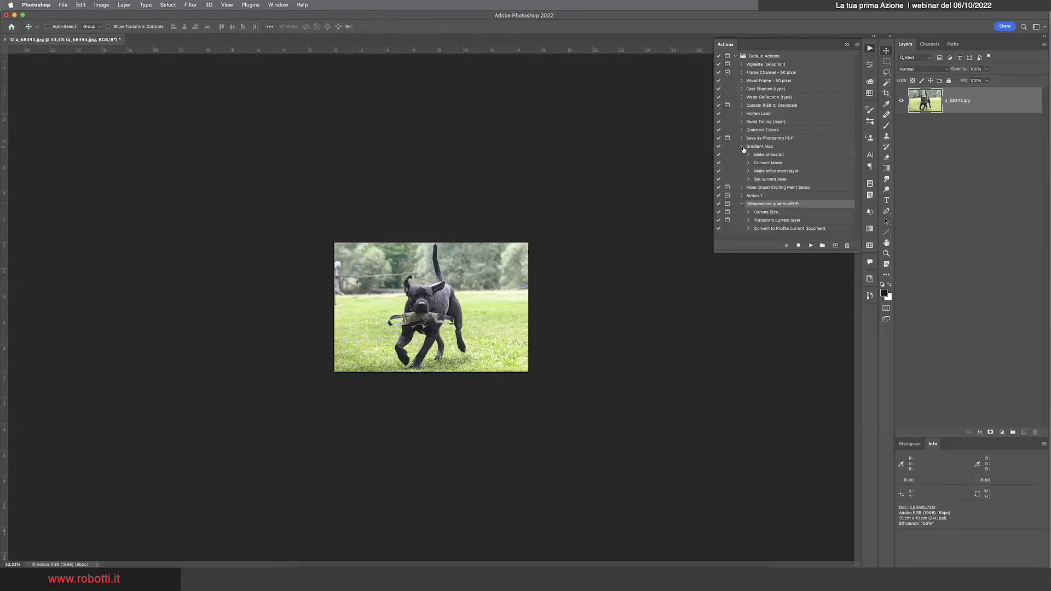
click(726, 154)
click(742, 146)
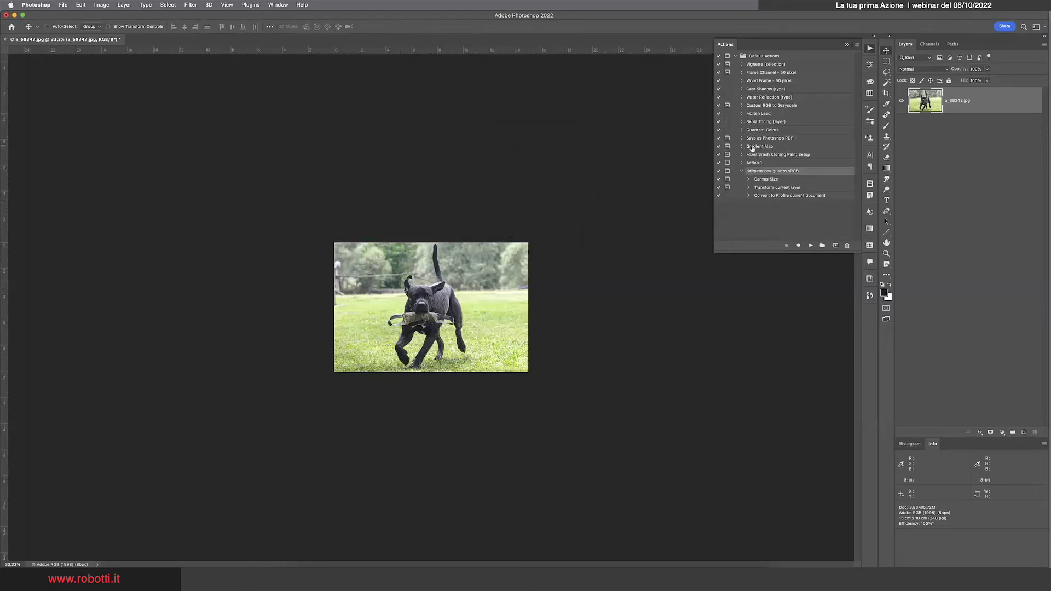
click(742, 171)
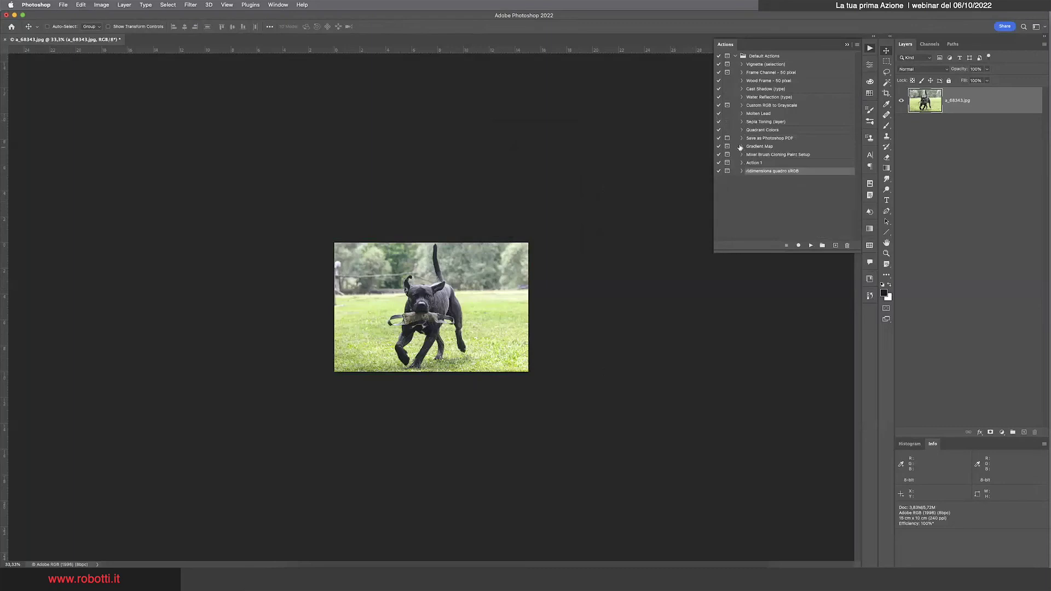
click(741, 146)
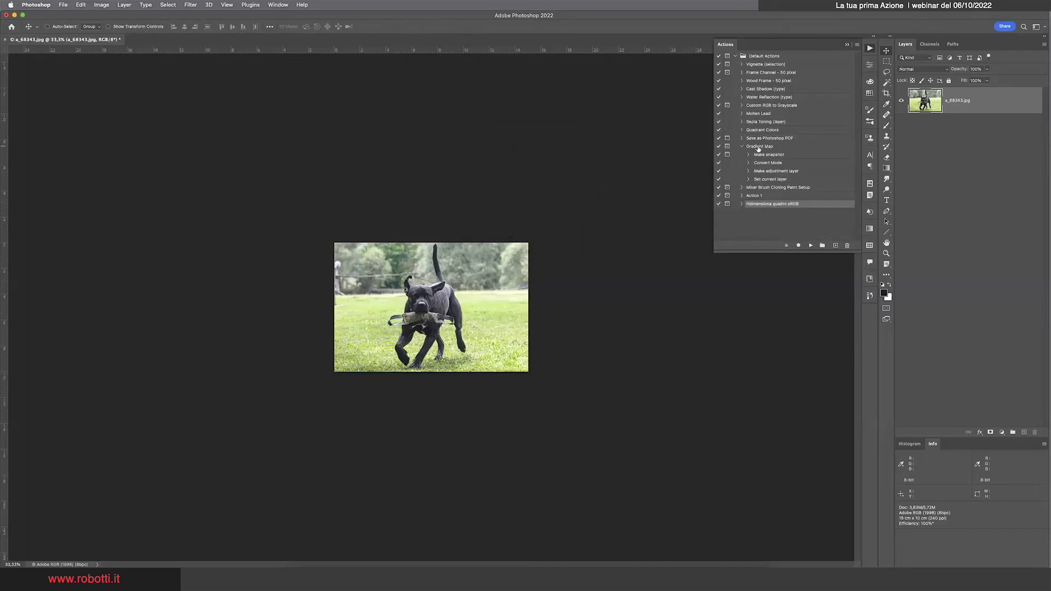
click(726, 154)
click(748, 155)
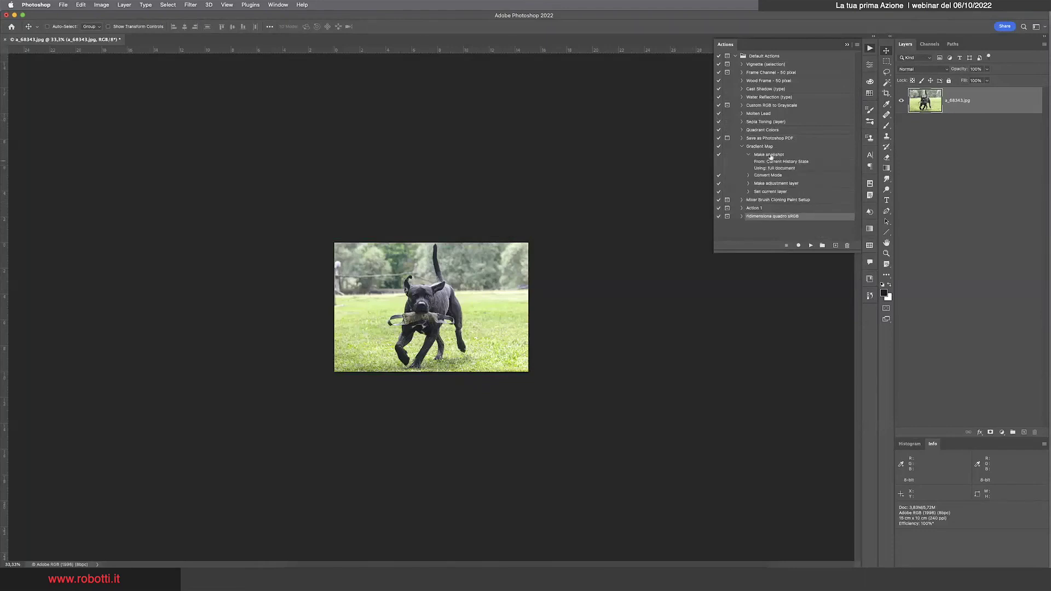
click(727, 155)
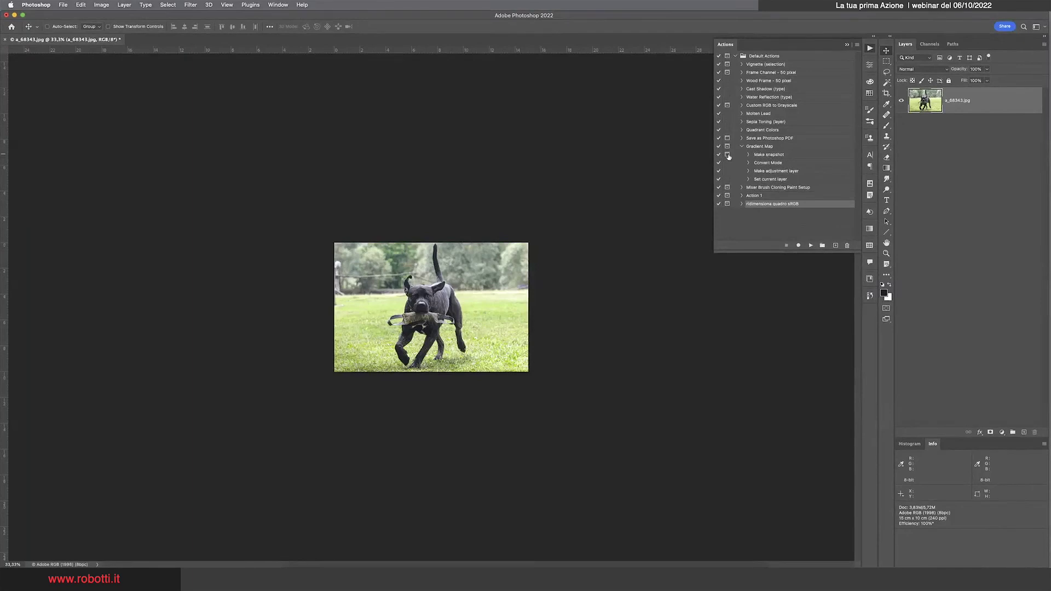
click(741, 147)
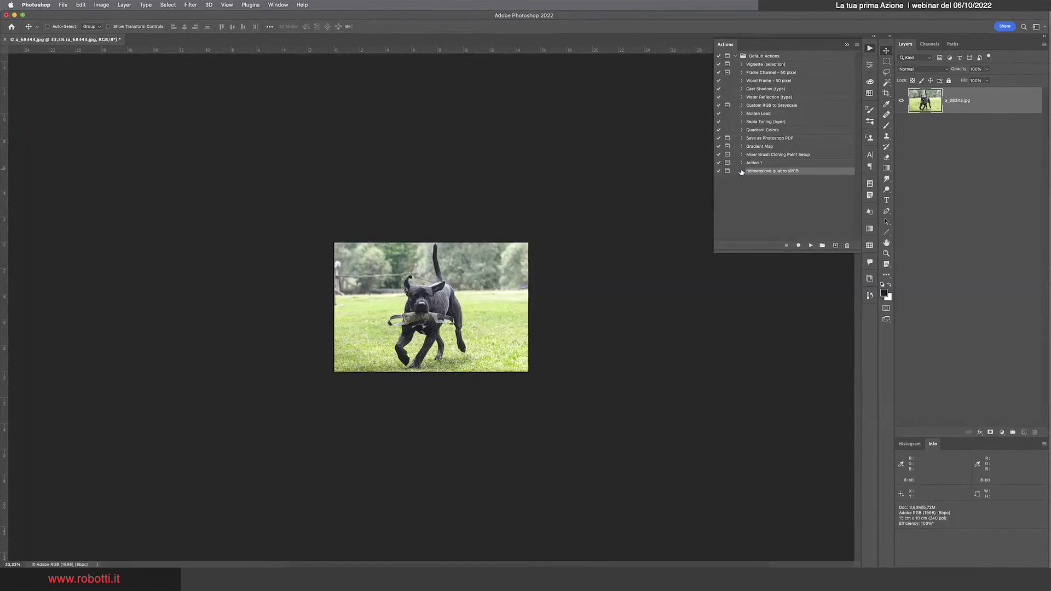
Save a JPEG copy of the resized dog photo, accepting the default quality settings.
key(super+shift+s)
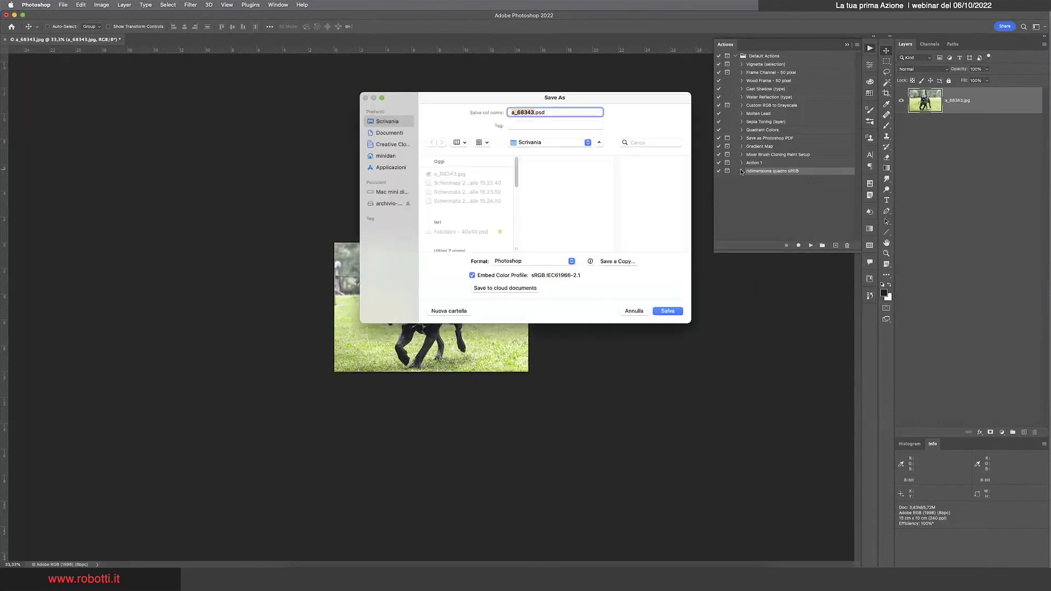
click(606, 263)
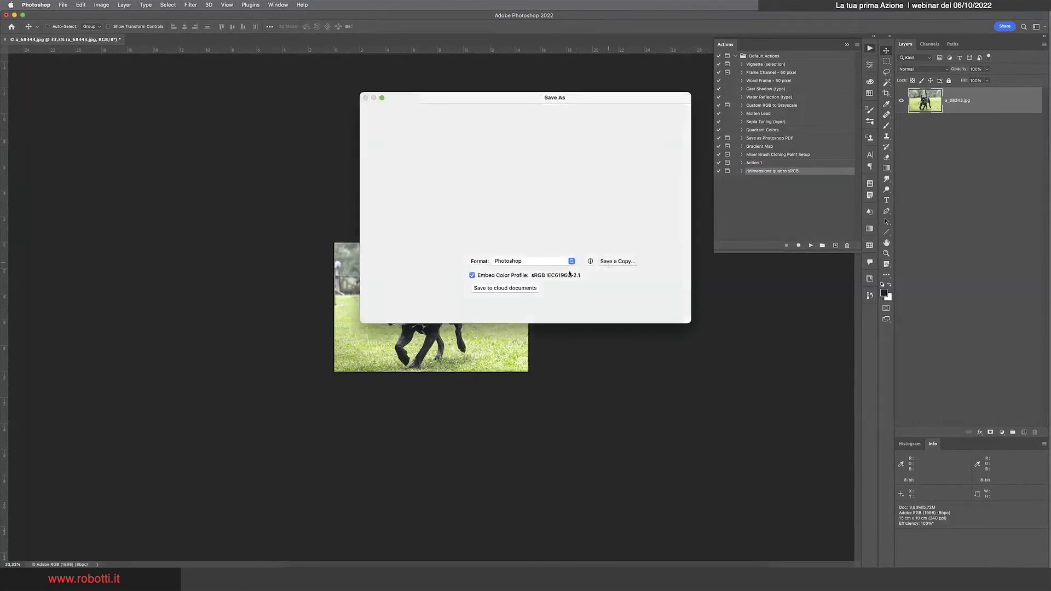
click(544, 229)
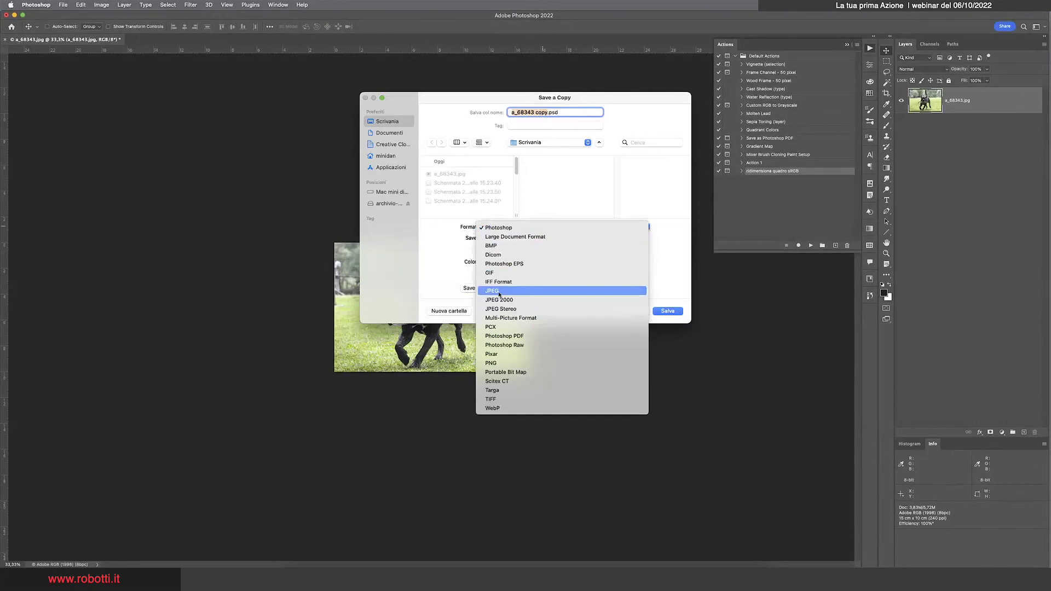
click(539, 298)
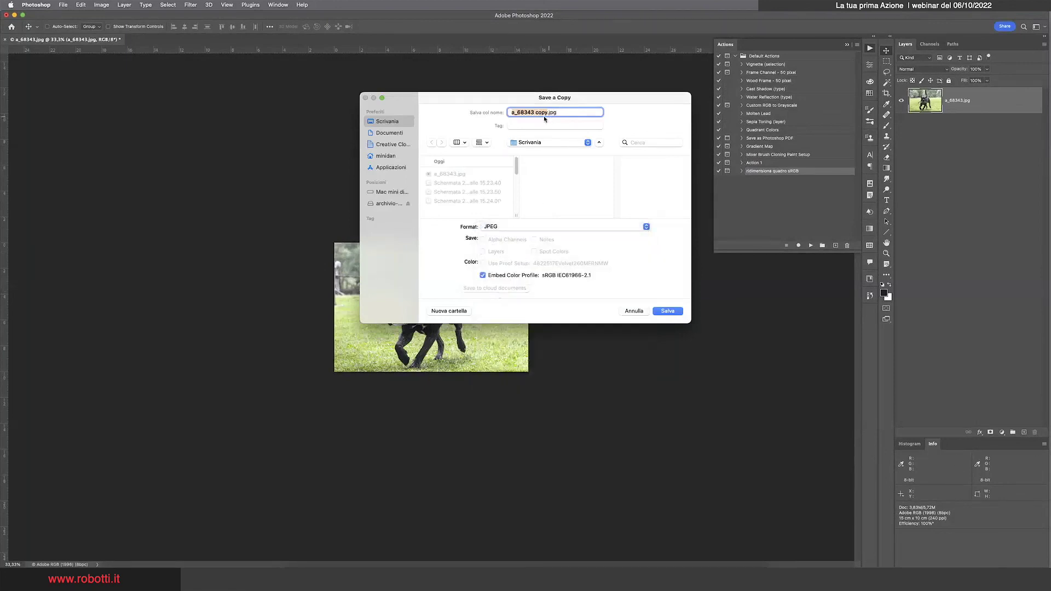
click(668, 315)
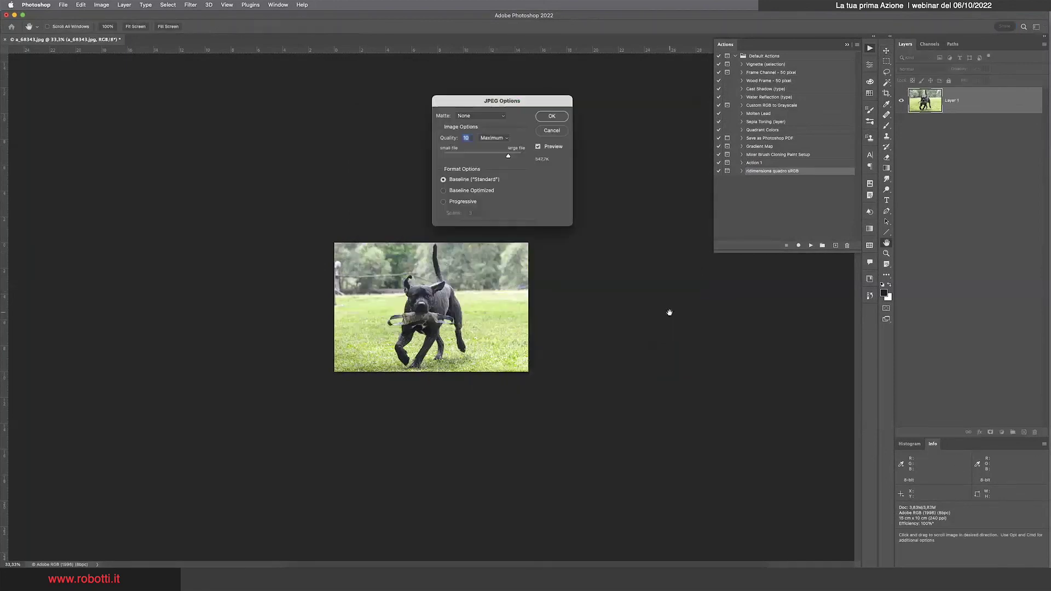
click(554, 116)
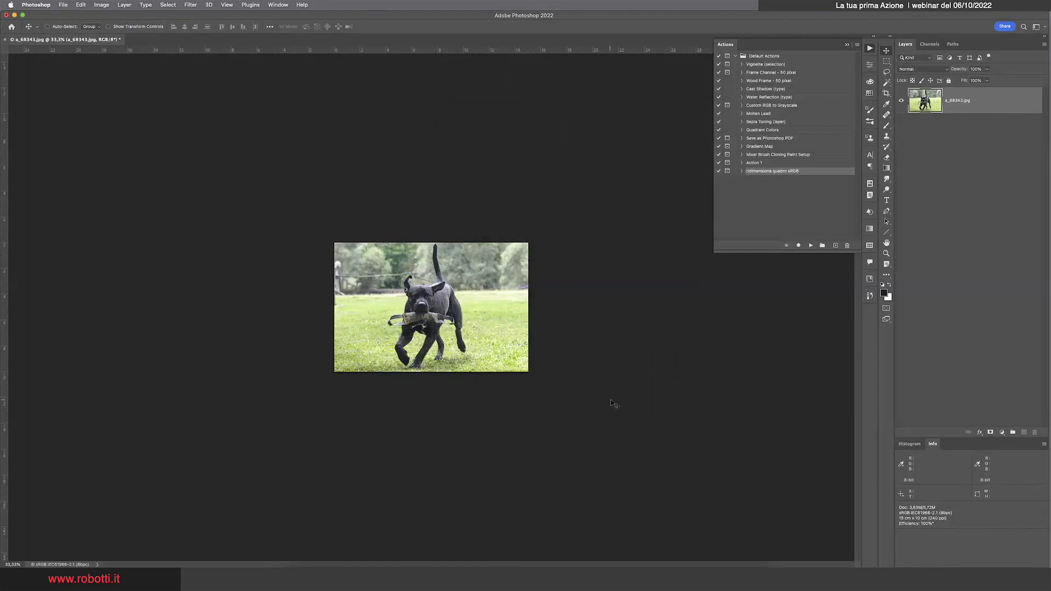
Close a_68343.jpg without saving and bring up the Desktop folder in Finder.
key(super+w)
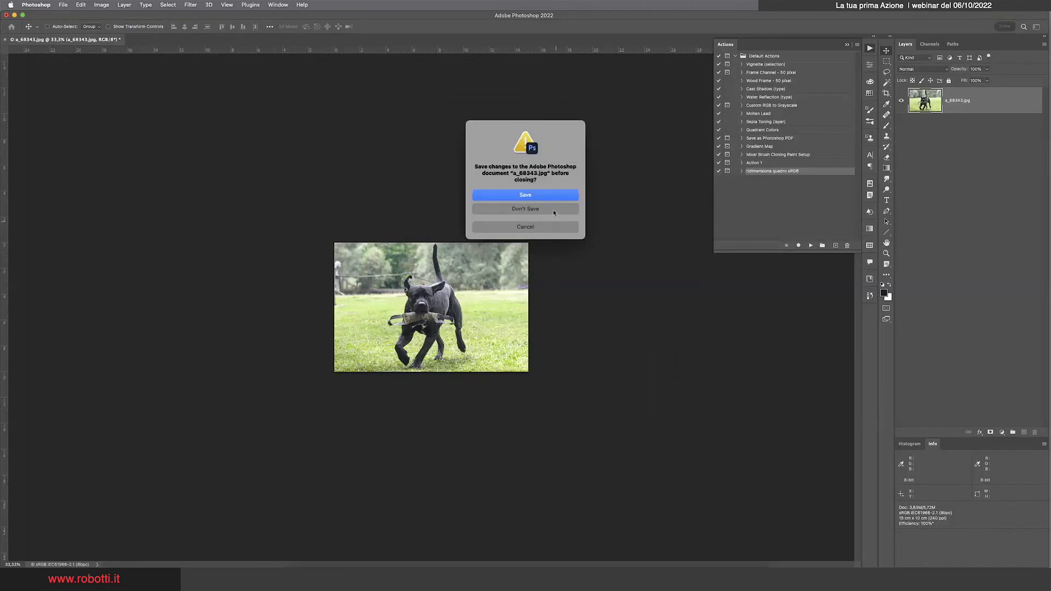
click(554, 211)
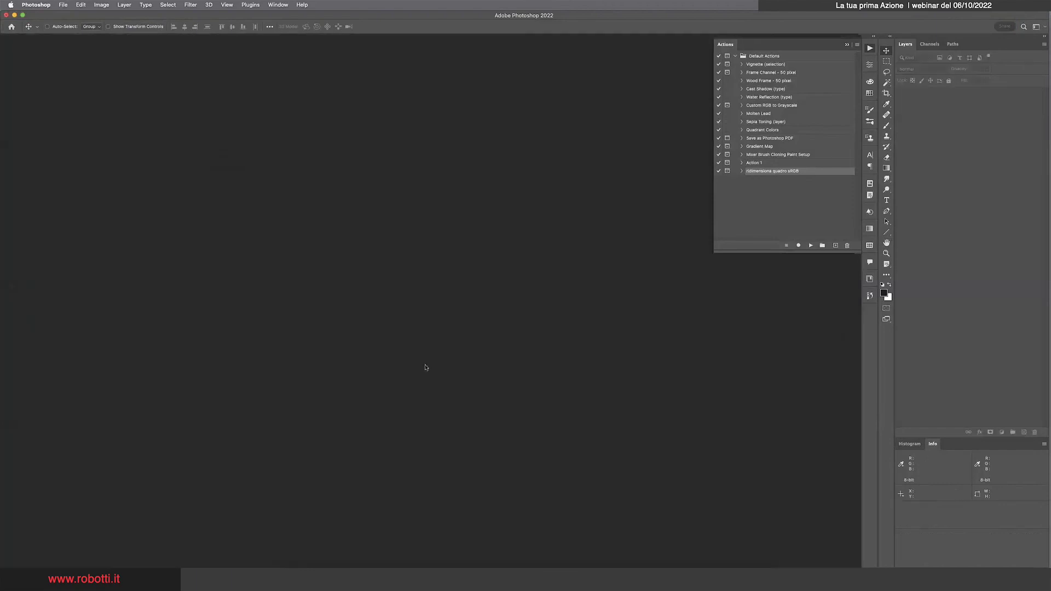
click(288, 575)
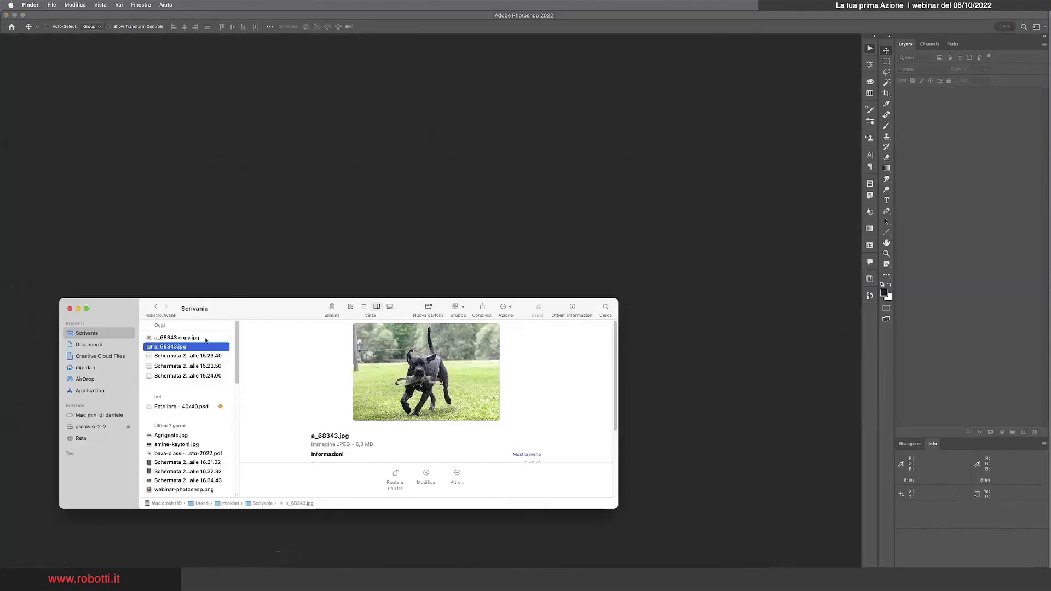
Compare a_68343 copy.jpg (1417×945 sRGB) with the 4566×3024 original, then drag the copy onto Photoshop.
click(162, 339)
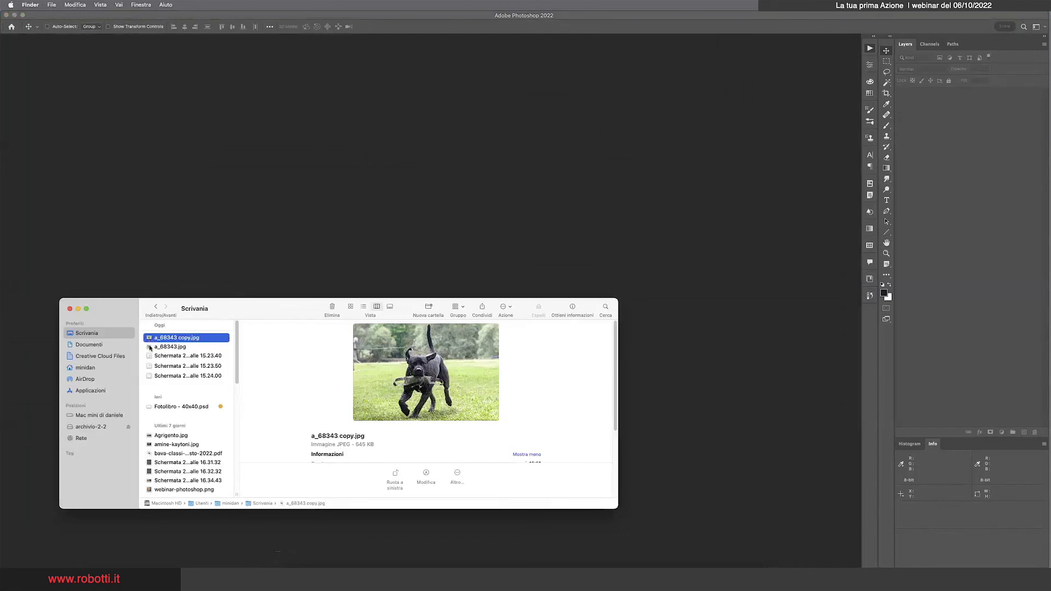
drag(615, 383, 623, 435)
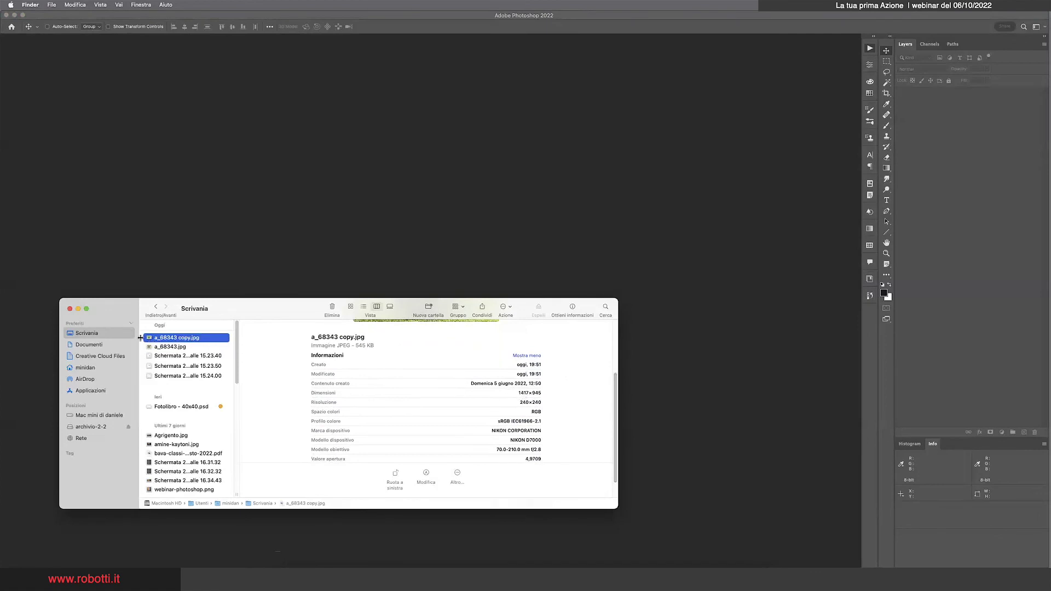
click(162, 348)
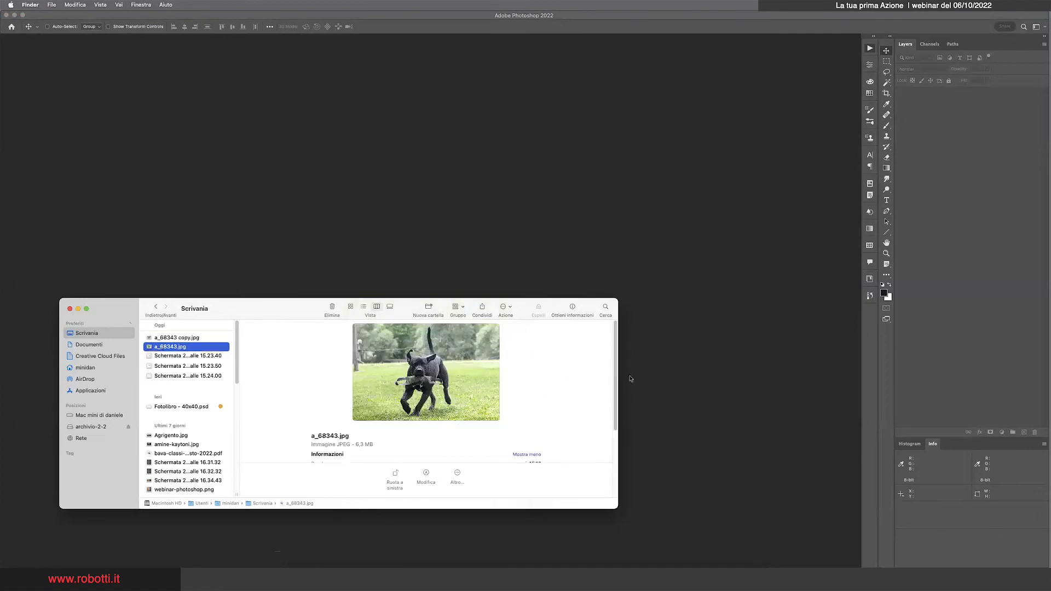
scroll(602, 372, down, 2)
scroll(545, 416, down, 3)
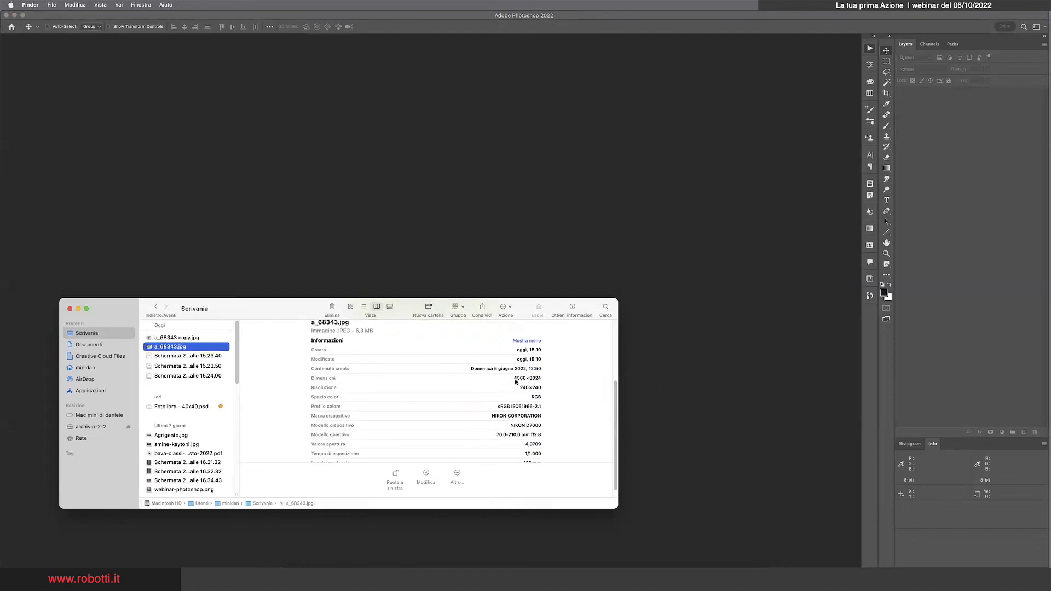
click(176, 338)
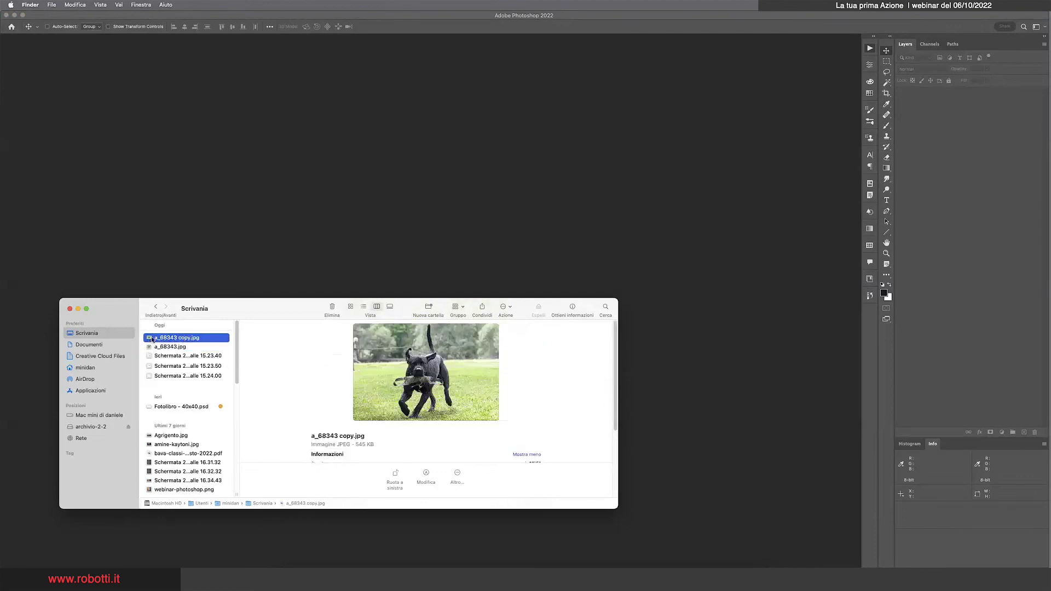
drag(176, 338, 333, 188)
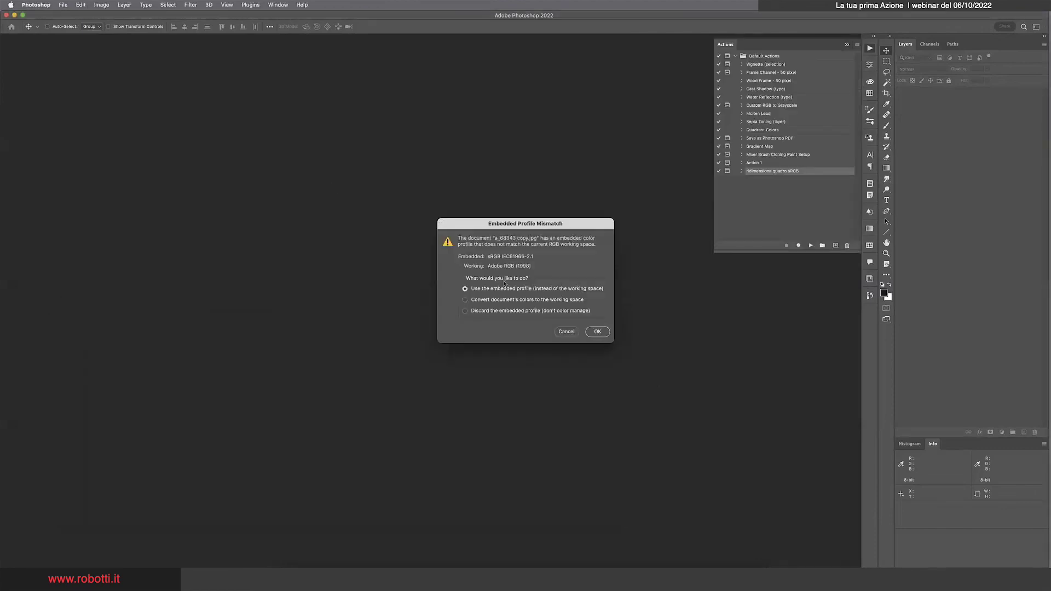
Open the copy with its embedded sRGB profile, verify 15 × 10 cm in Image Size, then close it.
click(606, 331)
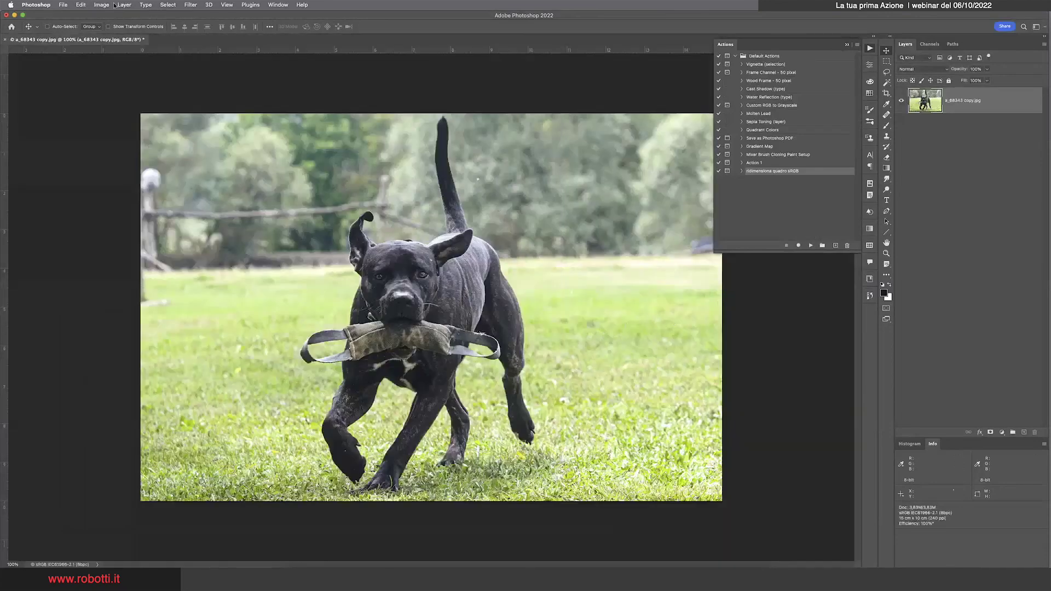
click(103, 5)
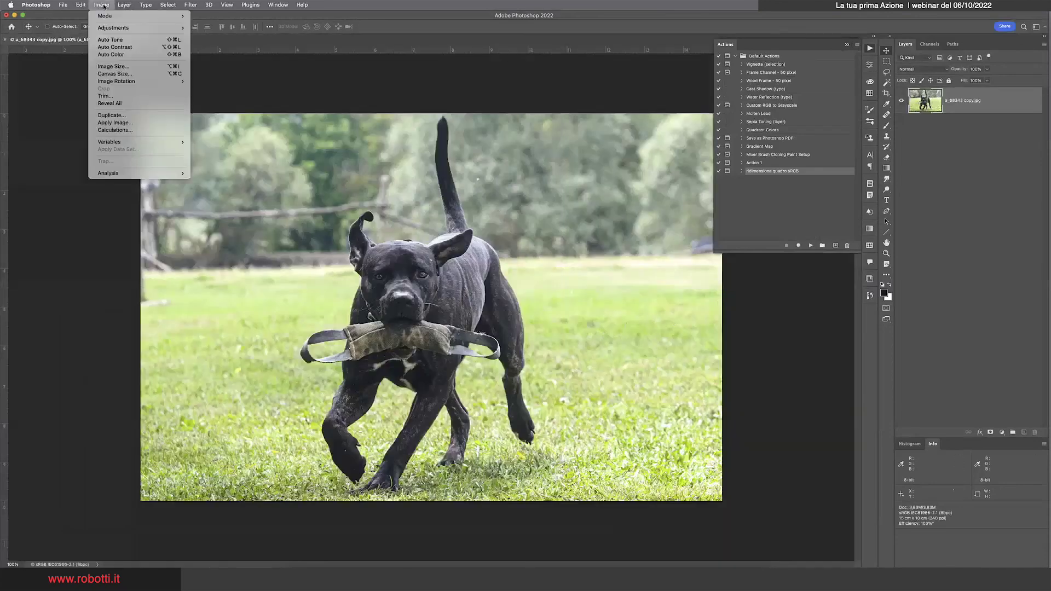
click(111, 67)
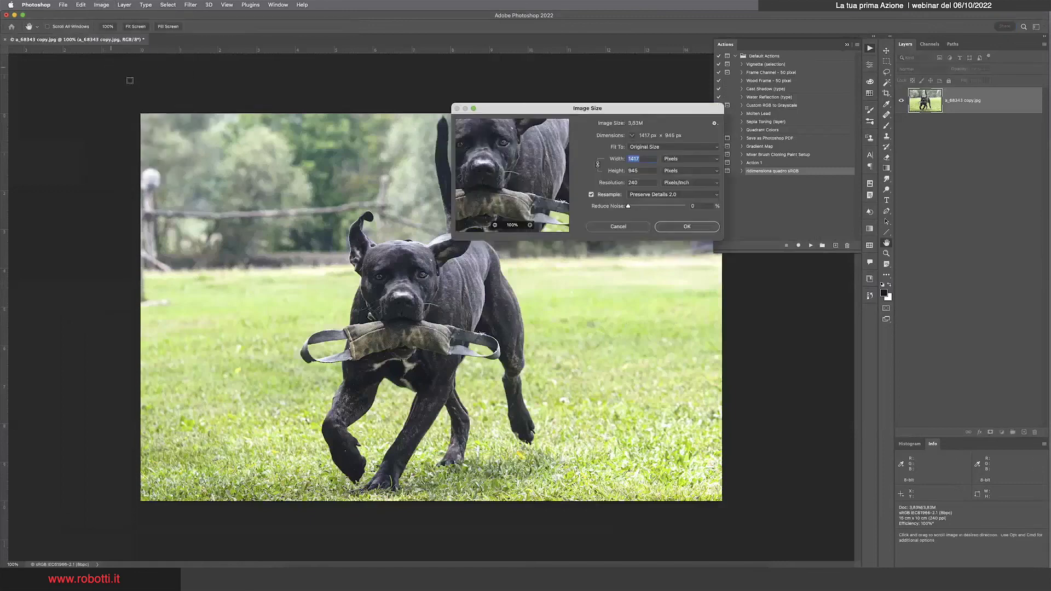
click(698, 157)
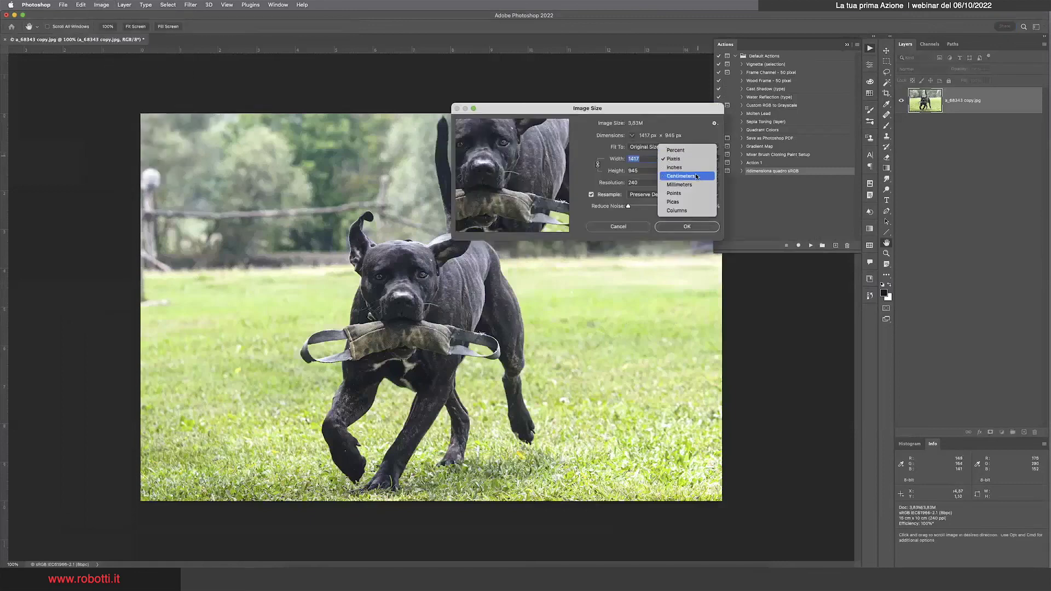
click(696, 176)
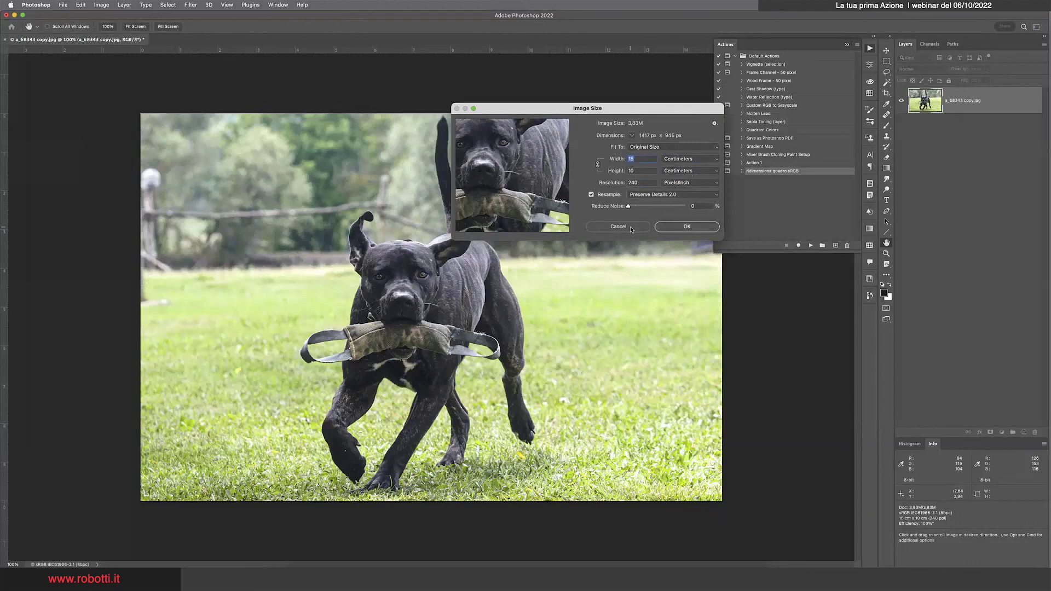
click(629, 226)
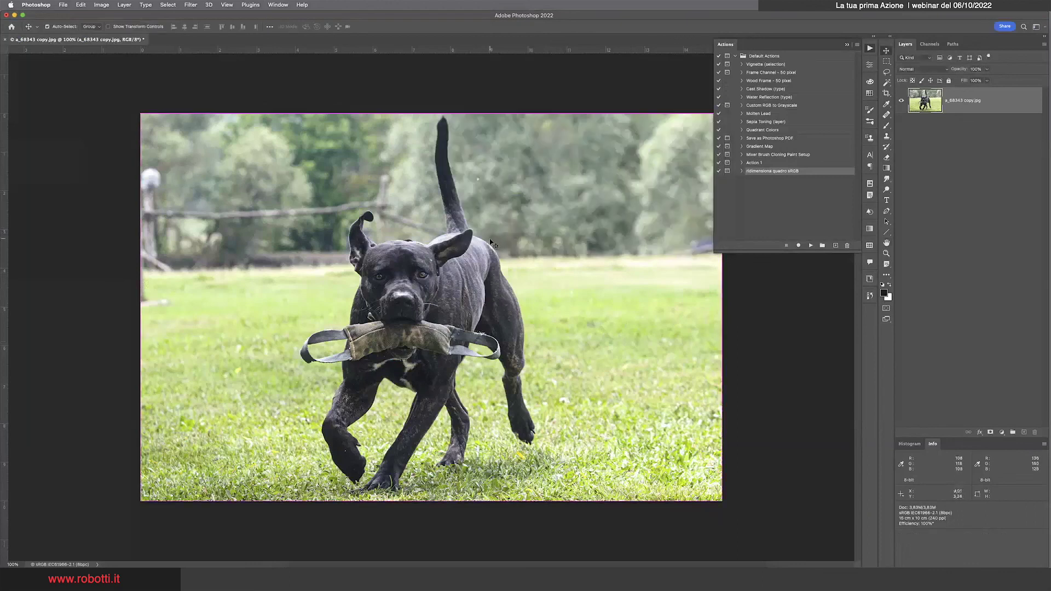
key(super+w)
click(538, 212)
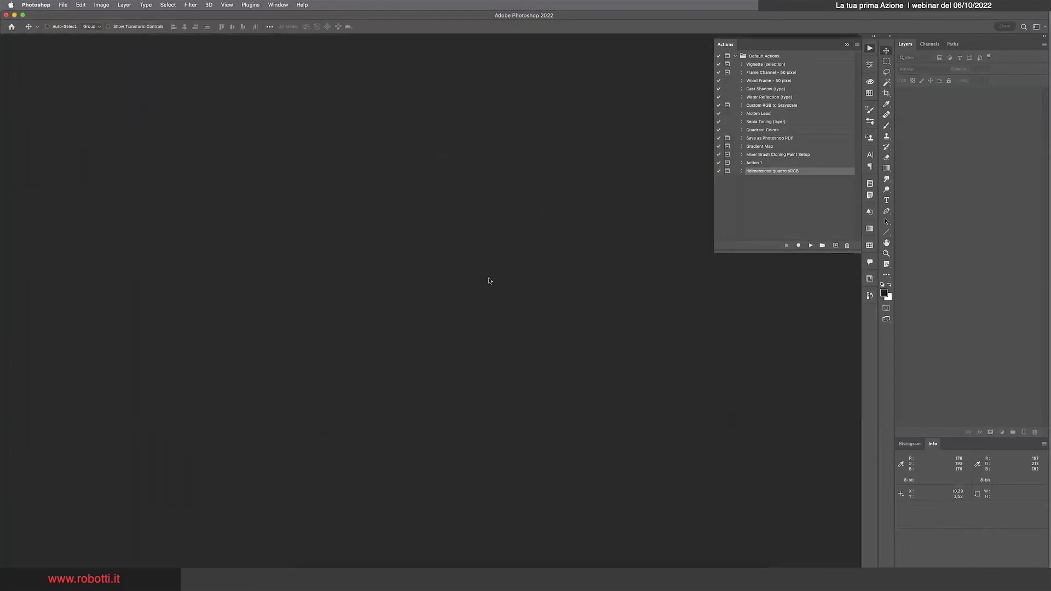
Open the original a_68343.jpg from the Desktop Finder window, keeping its embedded sRGB profile.
click(287, 563)
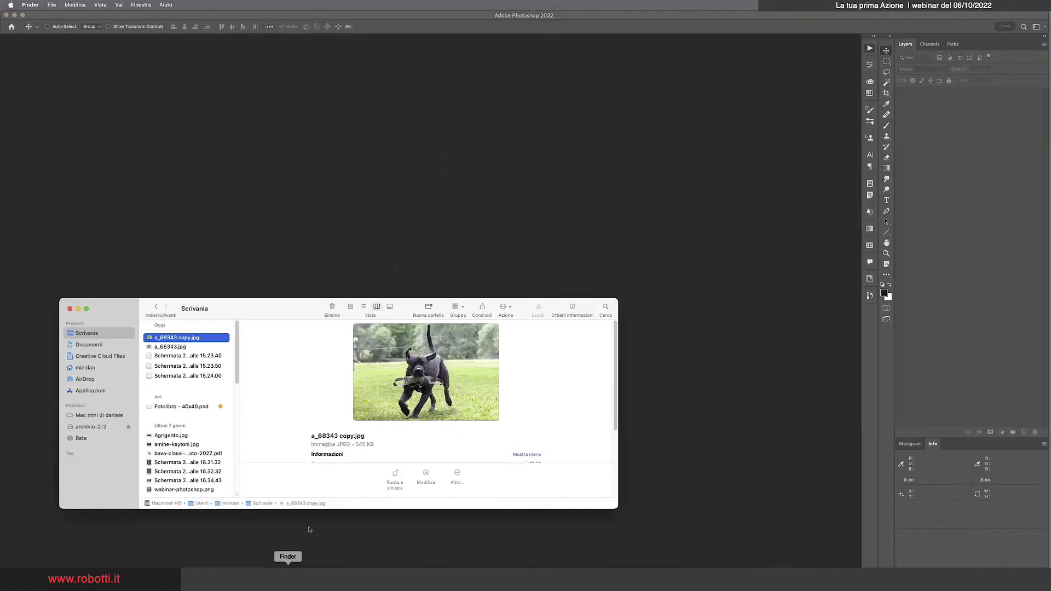
click(158, 347)
double_click(158, 347)
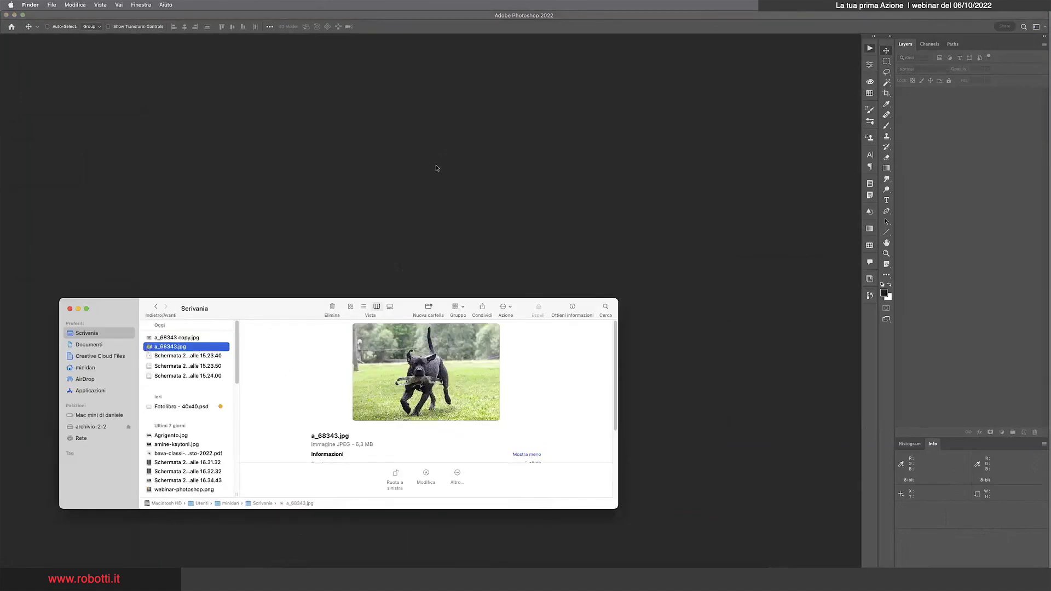
click(597, 332)
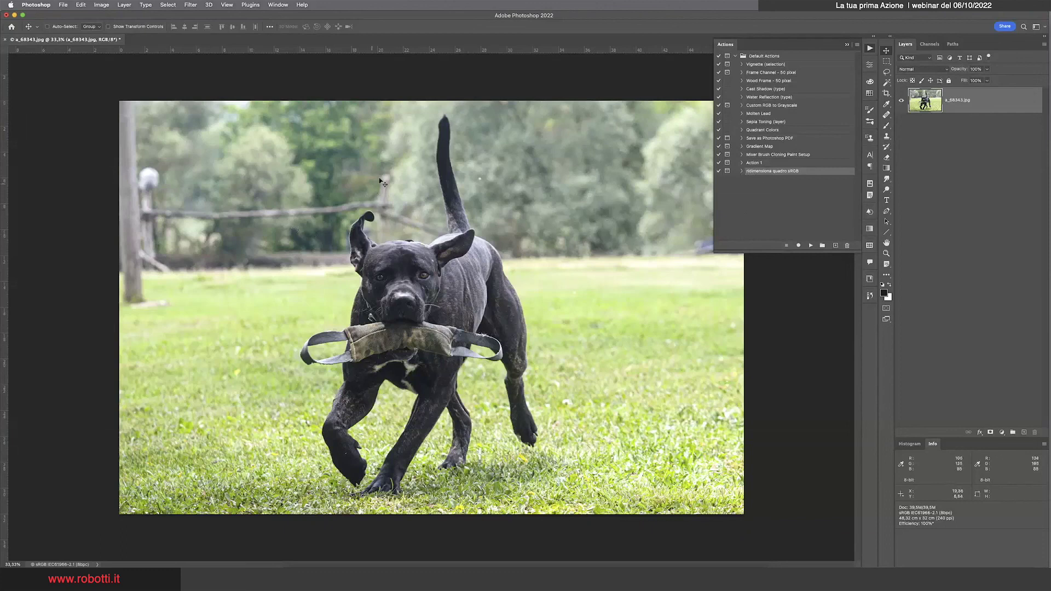
click(101, 6)
mouse_move(64, 5)
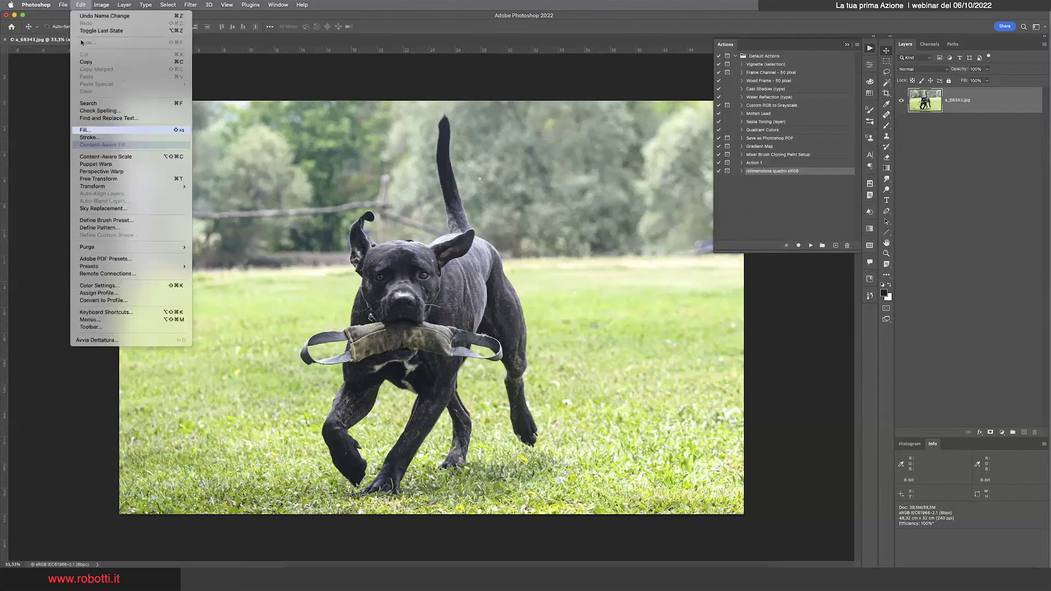
click(111, 66)
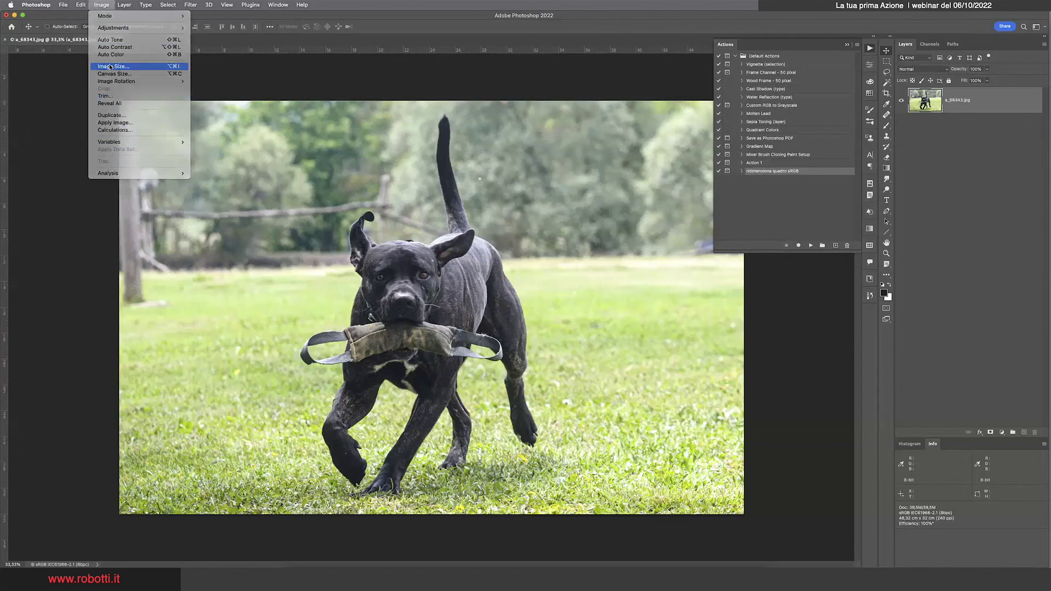
click(704, 158)
click(700, 177)
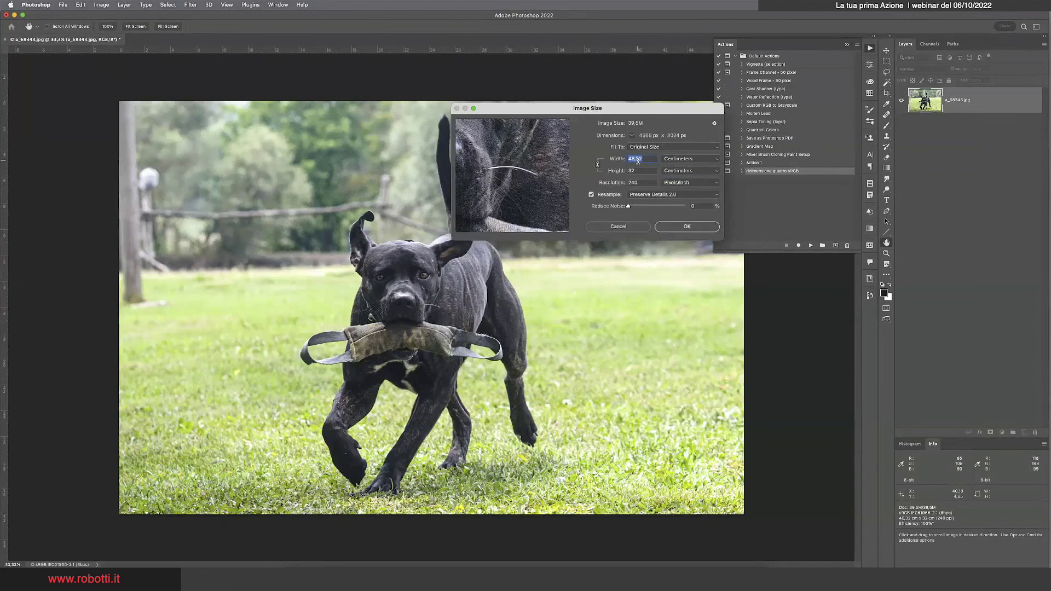
text(15)
key(Tab)
text(10)
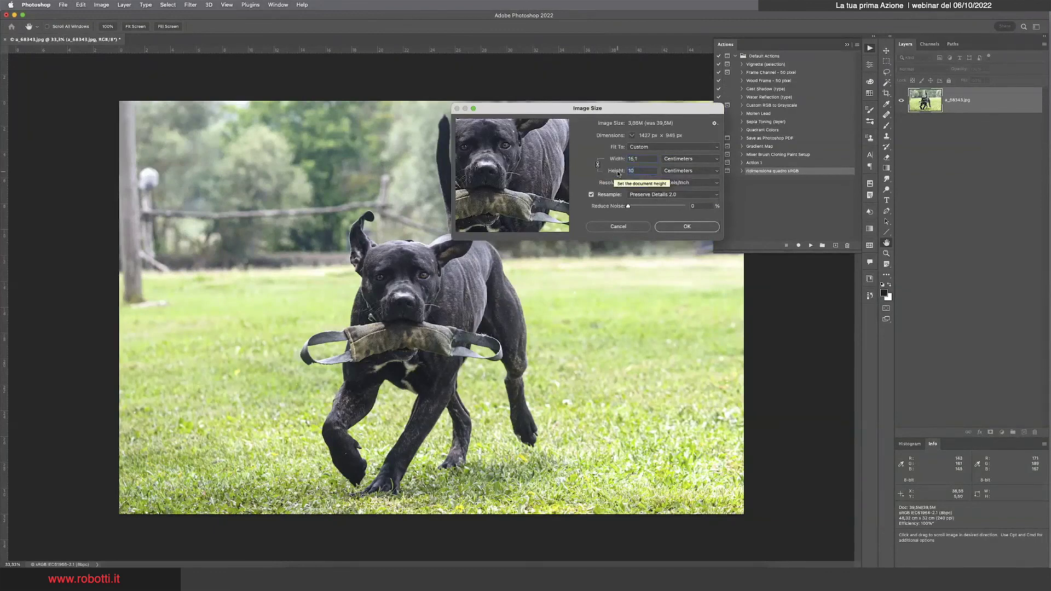
click(613, 227)
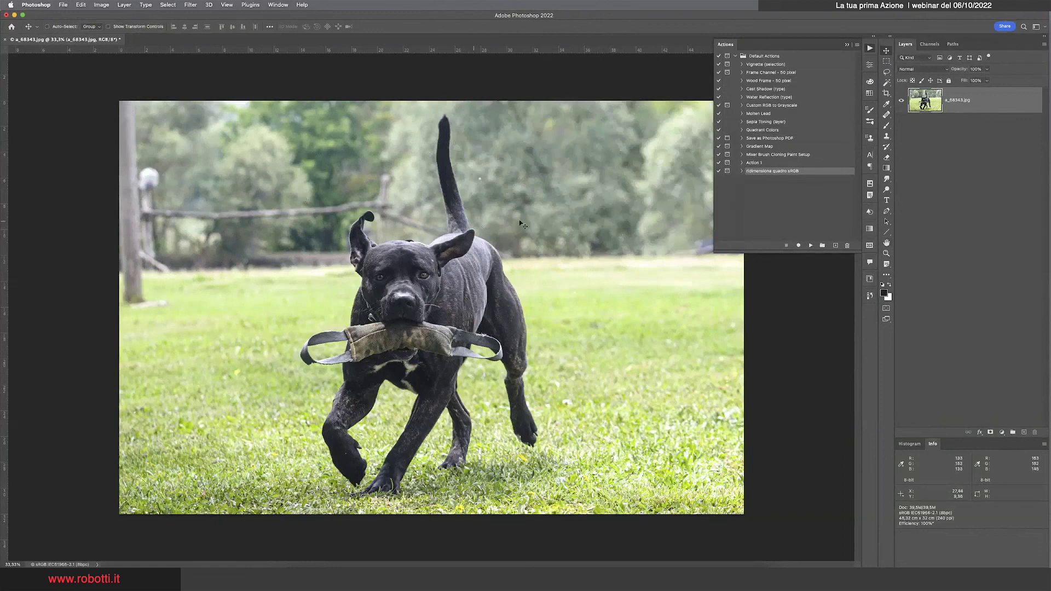
click(742, 172)
click(742, 172)
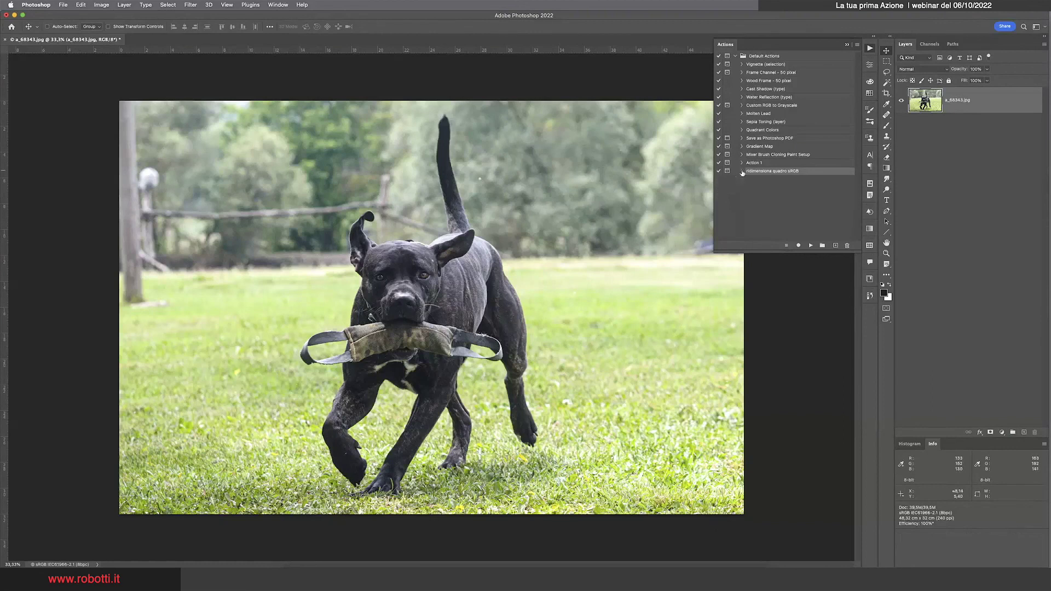